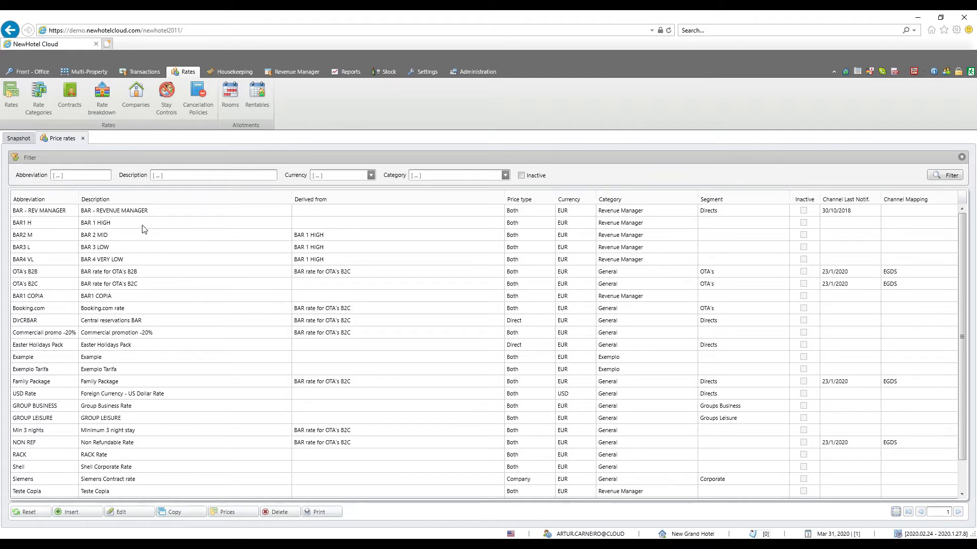
Insert a new price rate with "Derived Test" as its abbreviation, description and description for invoice
{"action": "left_click", "coordinate": [40, 237]}
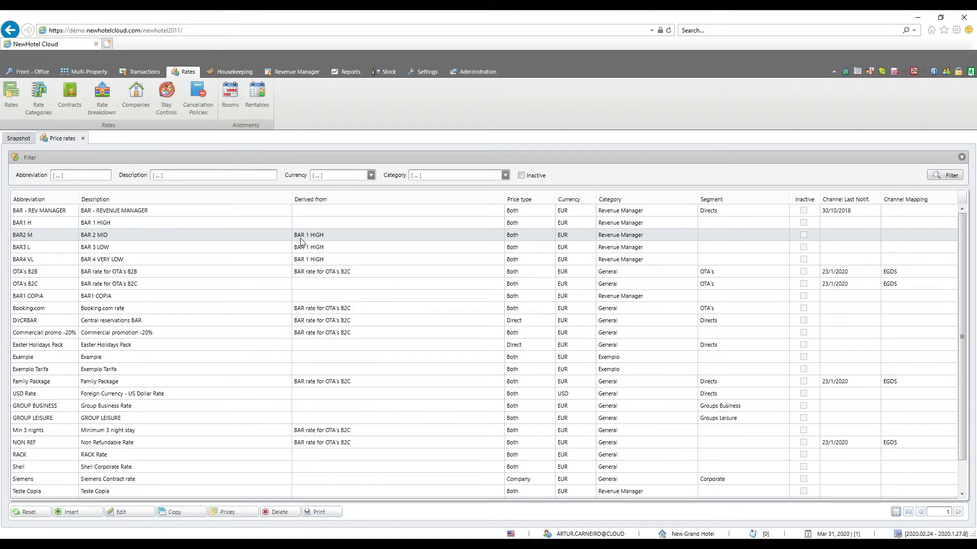
{"action": "left_click", "coordinate": [56, 222]}
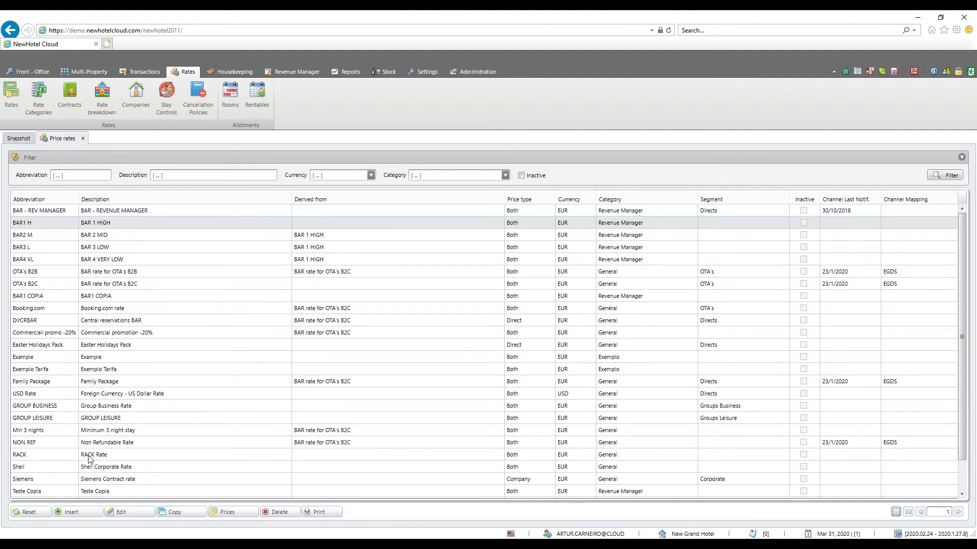
{"action": "left_click", "coordinate": [66, 513]}
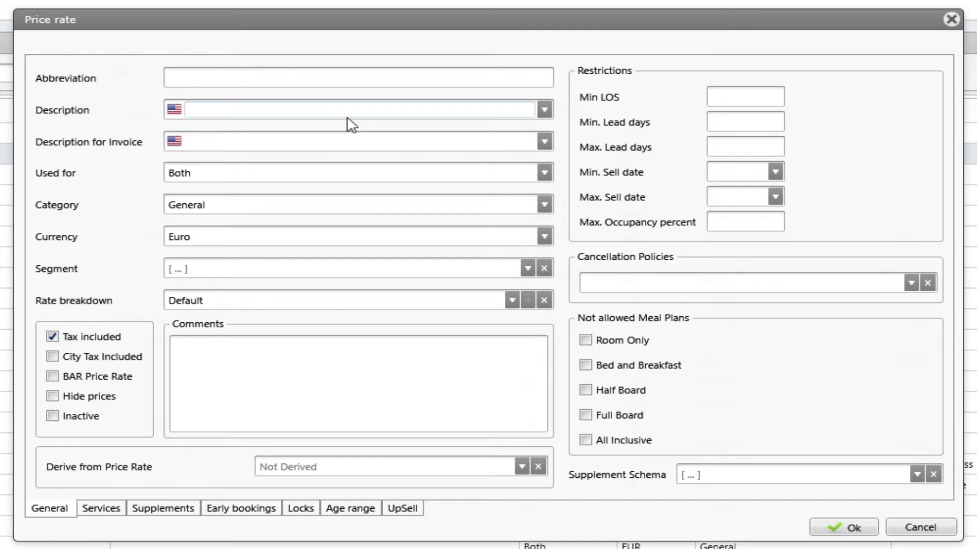
{"action": "left_click", "coordinate": [227, 79]}
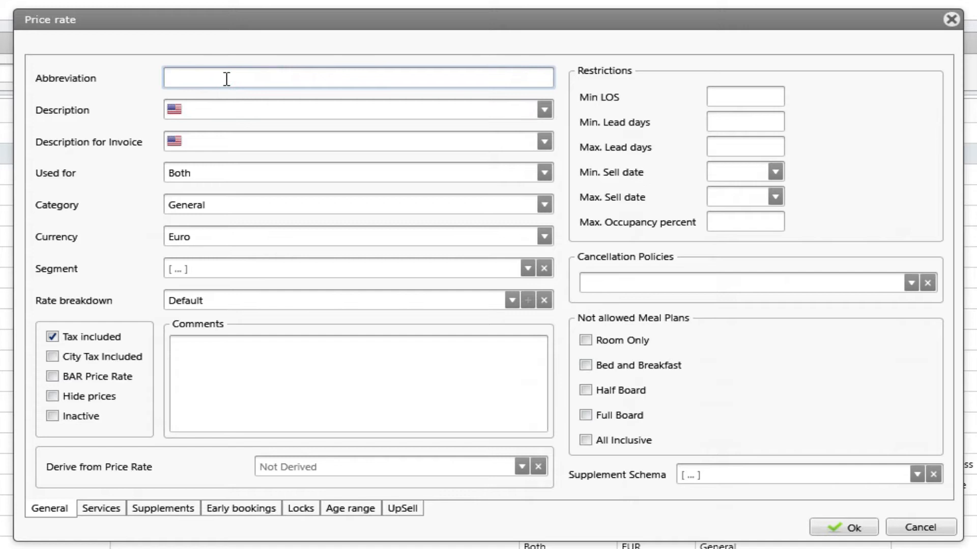
{"action": "type", "text": "Derived Test"}
{"action": "left_click_drag", "start_coordinate": [240, 78], "coordinate": [147, 91]}
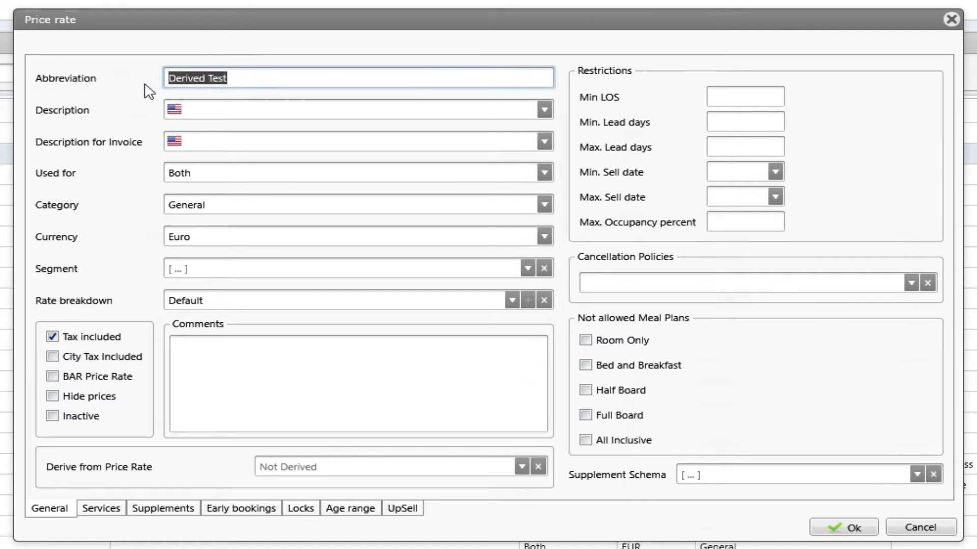
{"action": "key", "text": "ctrl+c"}
{"action": "key", "text": "Tab"}
{"action": "key", "text": "ctrl+v"}
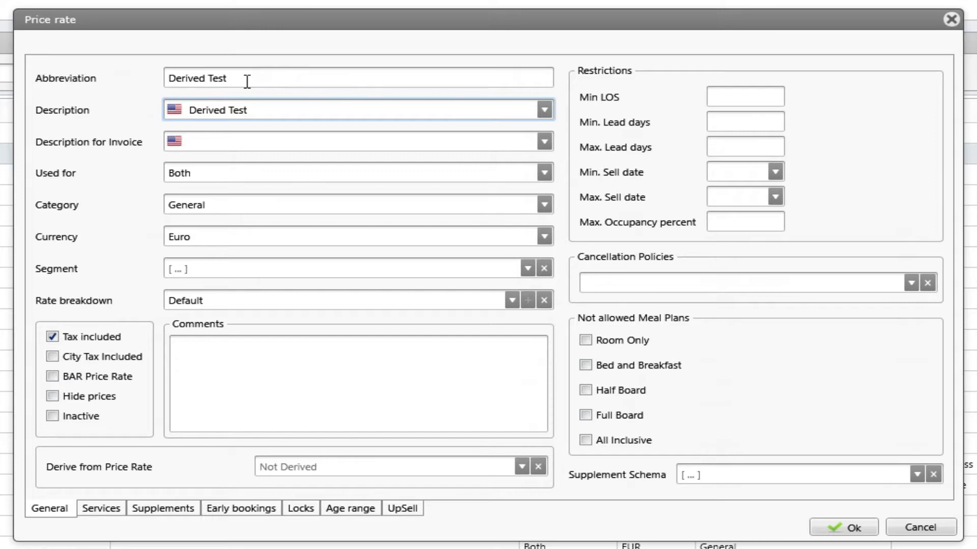
{"action": "left_click", "coordinate": [228, 141]}
{"action": "key", "text": "ctrl+v"}
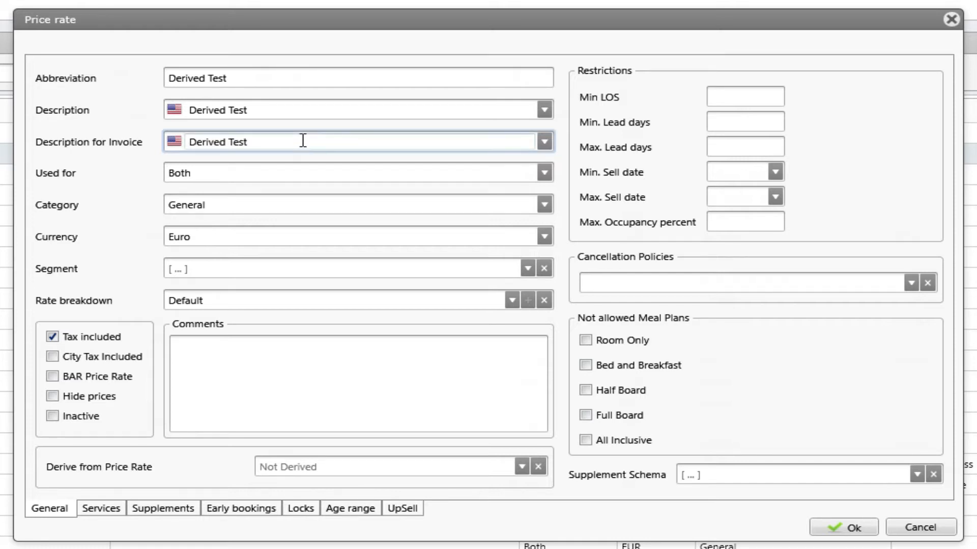
Look through the usage and category options, keeping Both and General, and set the rate's segment to OTA's
{"action": "left_click", "coordinate": [544, 174]}
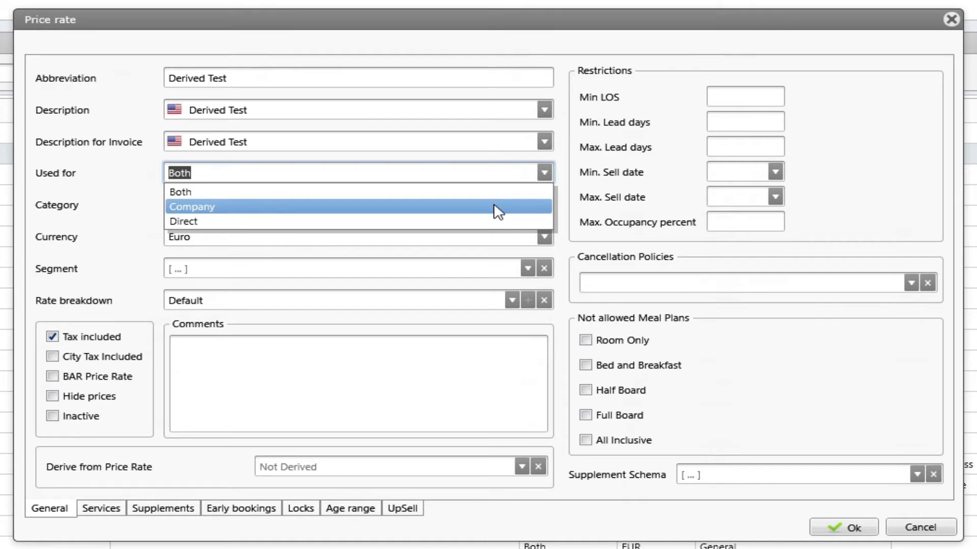
{"action": "left_click", "coordinate": [545, 173]}
{"action": "left_click", "coordinate": [543, 208]}
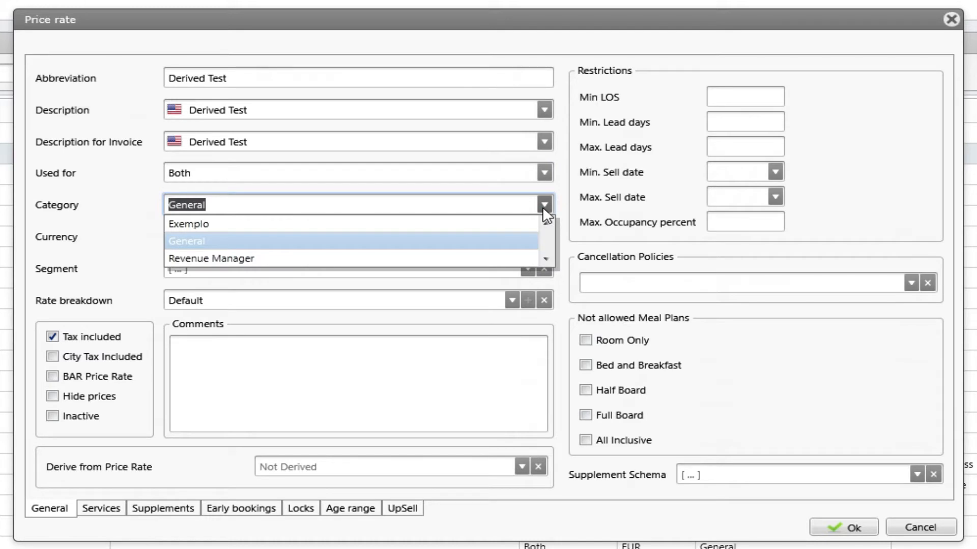
{"action": "left_click", "coordinate": [542, 205]}
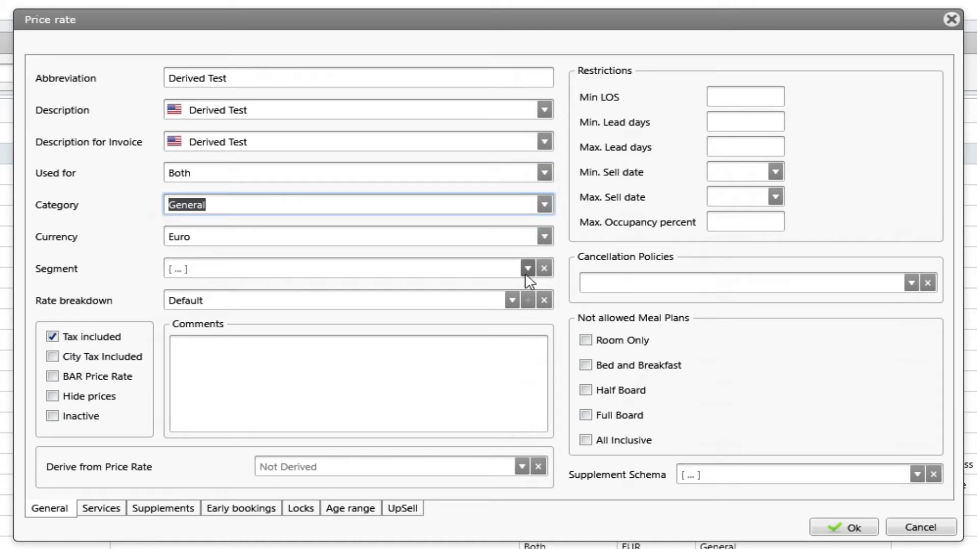
{"action": "left_click", "coordinate": [526, 270]}
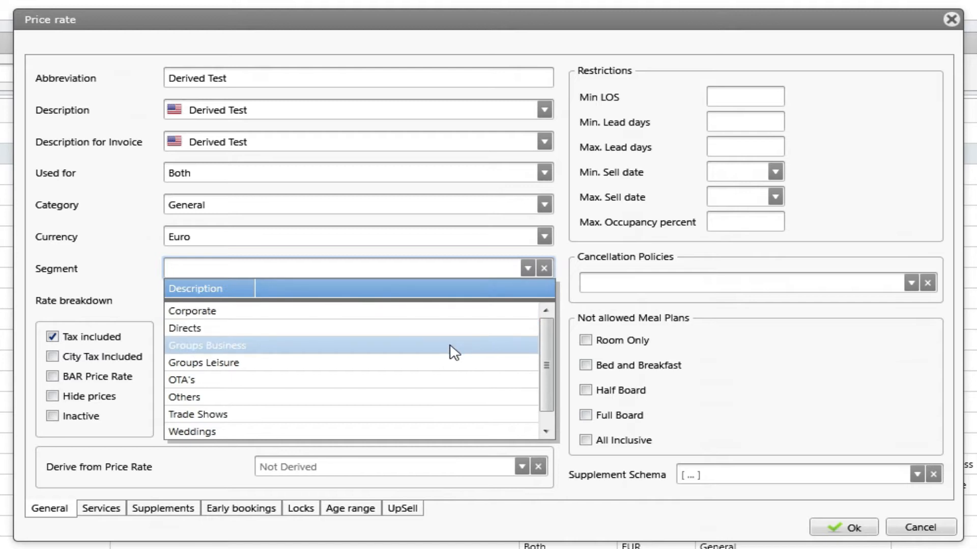
{"action": "left_click", "coordinate": [439, 391]}
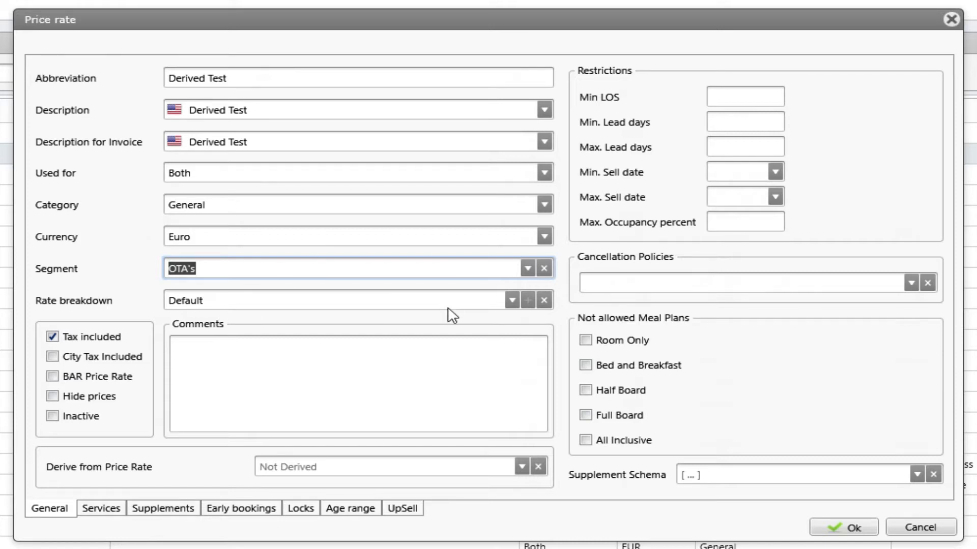
Enter "Exemple" as the comment of the new rate
{"action": "left_click", "coordinate": [248, 351]}
{"action": "type", "text": "Exempe"}
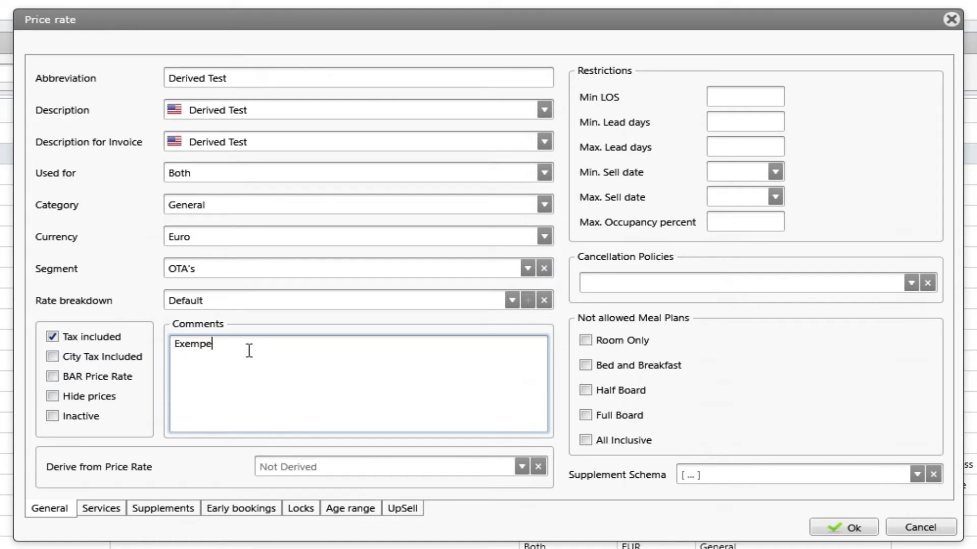
{"action": "key", "text": "BackSpace"}
{"action": "type", "text": "le"}
Derive the rate from BAR 1 HIGH with a positive 10 percent adjustment and save it
{"action": "left_click", "coordinate": [523, 466]}
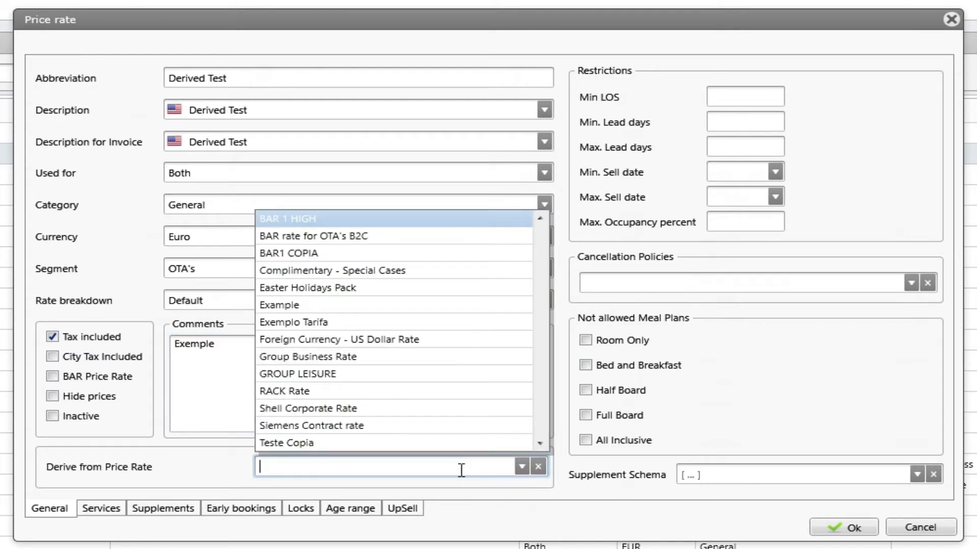
{"action": "left_click", "coordinate": [348, 219]}
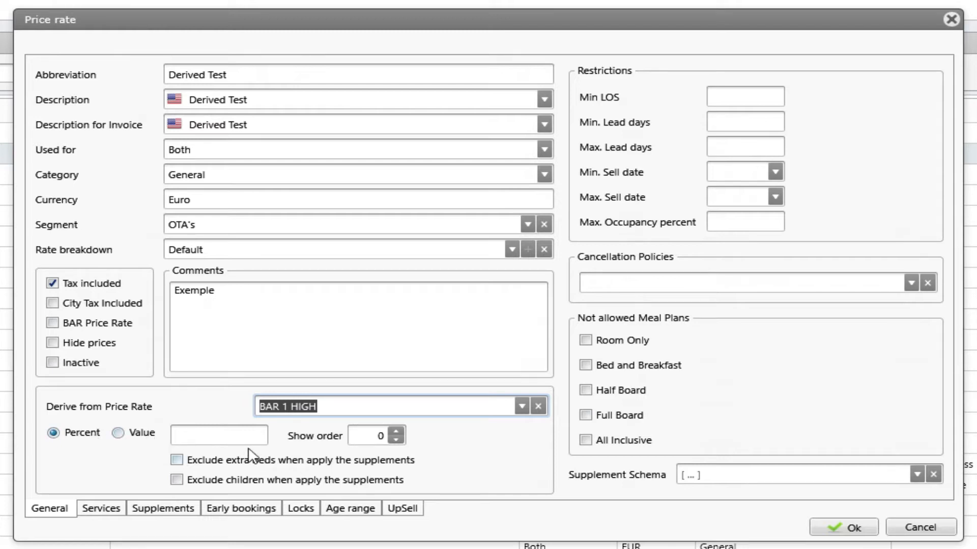
{"action": "left_click", "coordinate": [234, 435]}
{"action": "type", "text": "10"}
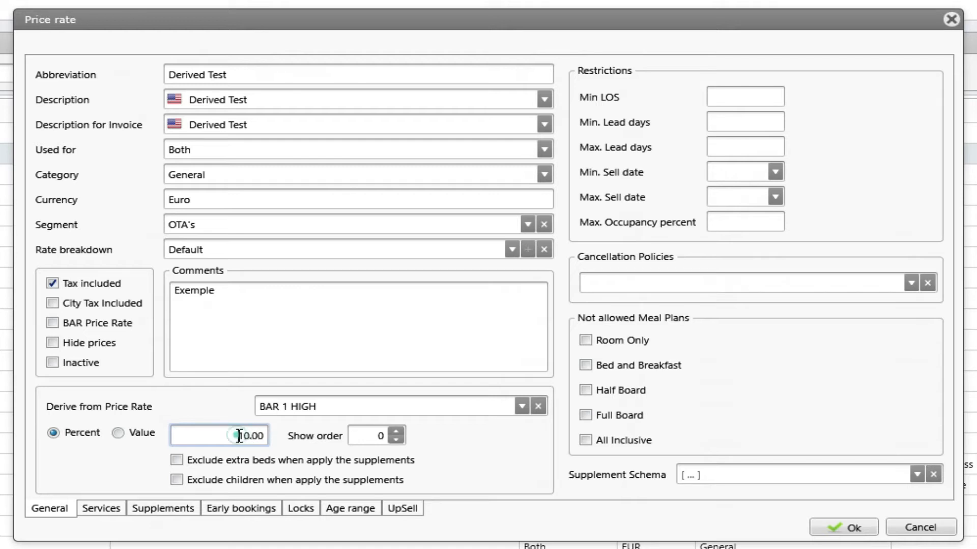
{"action": "type", "text": "-"}
{"action": "key", "text": "BackSpace"}
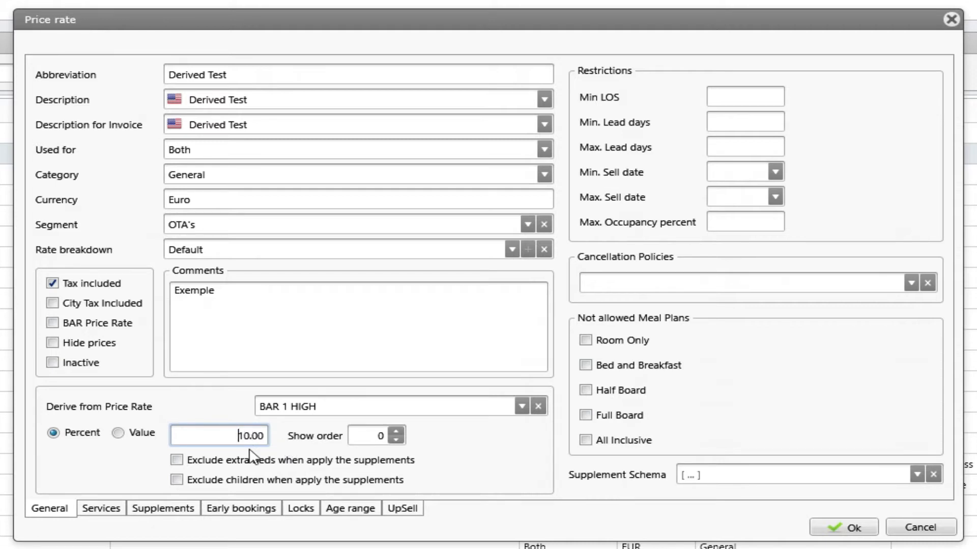
{"action": "left_click", "coordinate": [828, 528]}
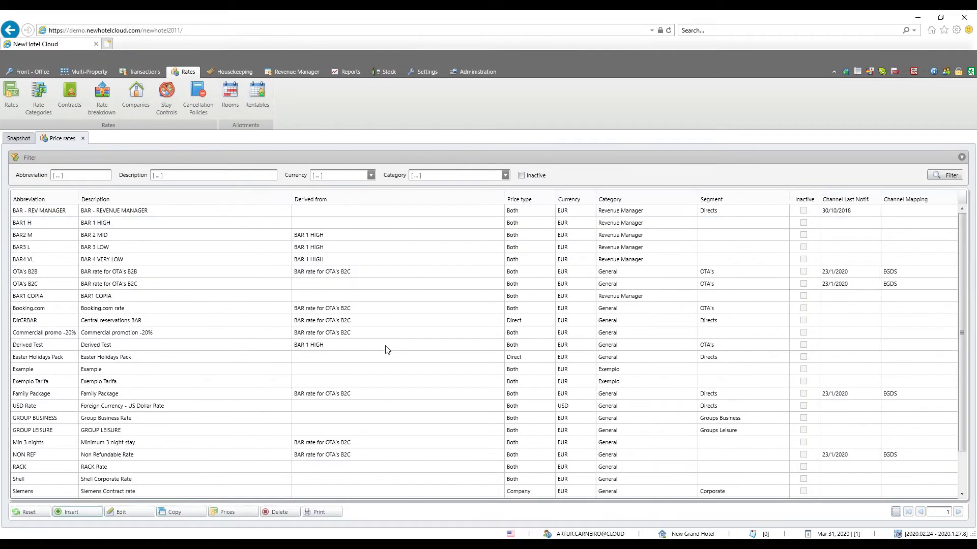
Load the Derived Test rate's price calendar, check its December and March 2020 prices, and close it without changes
{"action": "left_click", "coordinate": [117, 346]}
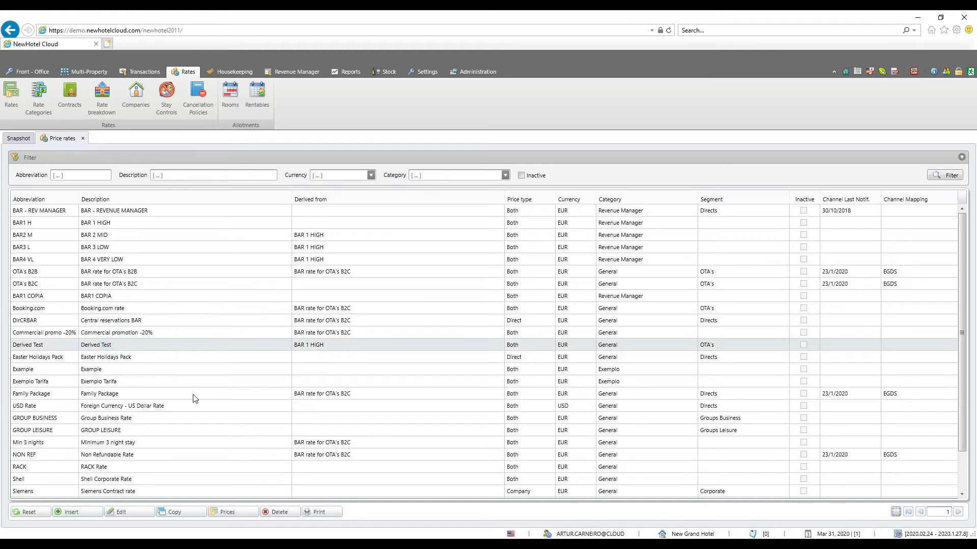
{"action": "double_click", "coordinate": [119, 346]}
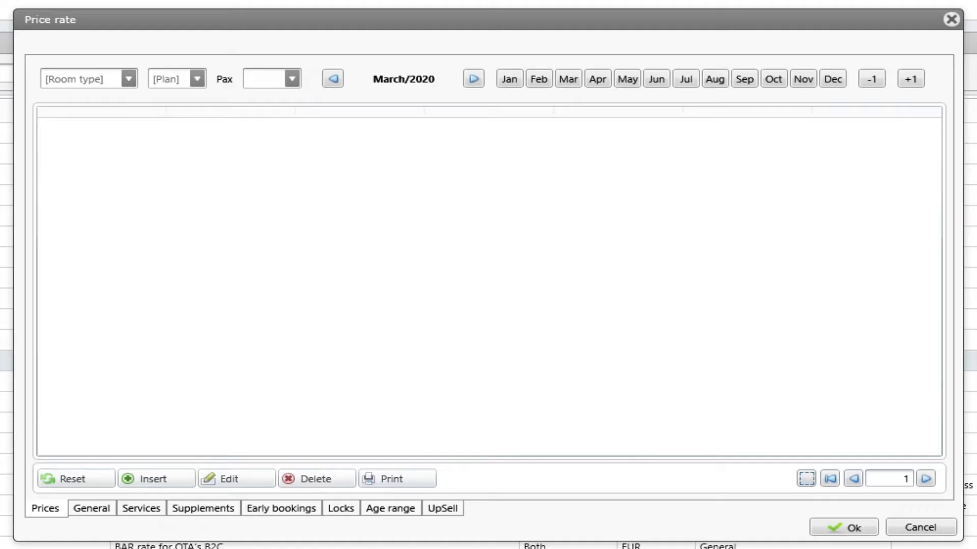
{"action": "left_click", "coordinate": [81, 481]}
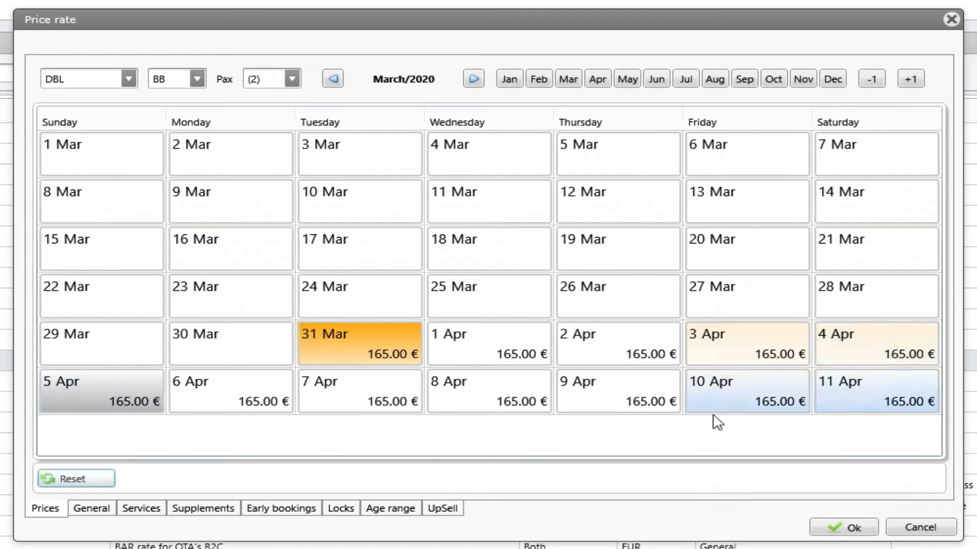
{"action": "left_click", "coordinate": [832, 83]}
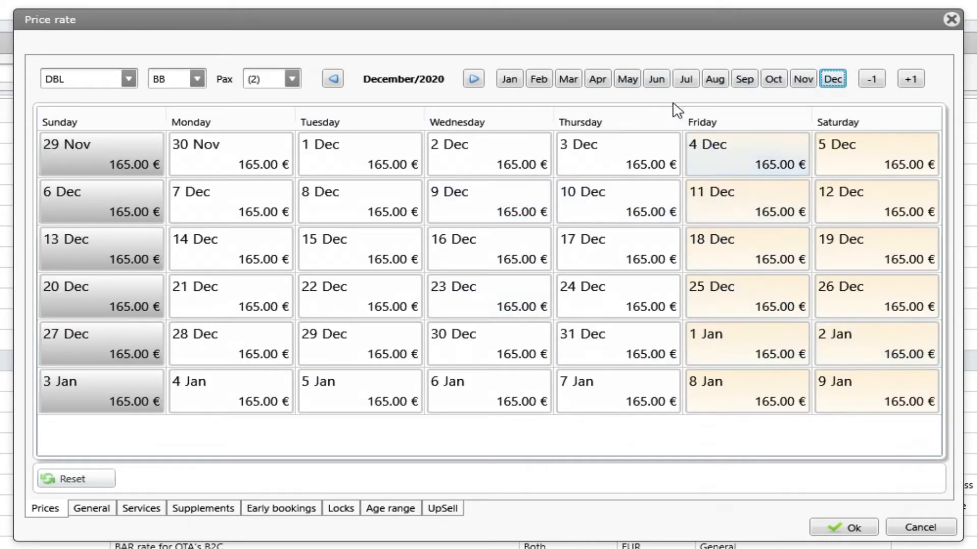
{"action": "left_click", "coordinate": [572, 82]}
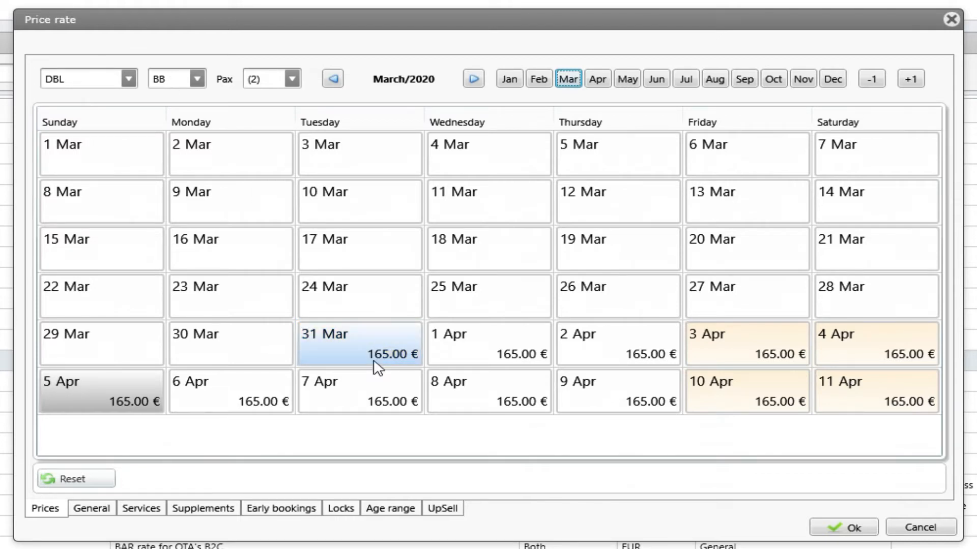
{"action": "left_click", "coordinate": [913, 527]}
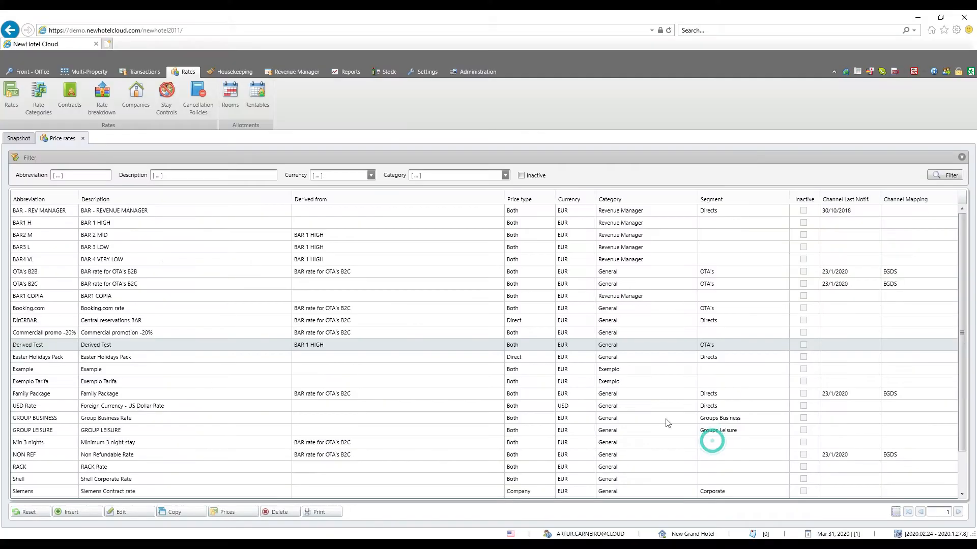
Load the BAR 1 HIGH base rate's March 2020 price calendar for comparison, and close the rate
{"action": "left_click", "coordinate": [111, 224]}
{"action": "double_click", "coordinate": [111, 224]}
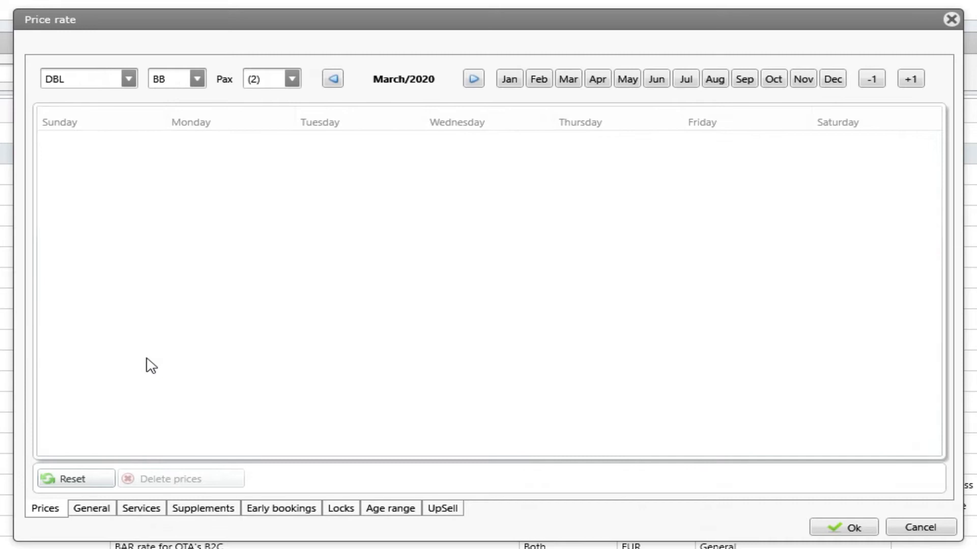
{"action": "left_click", "coordinate": [97, 480]}
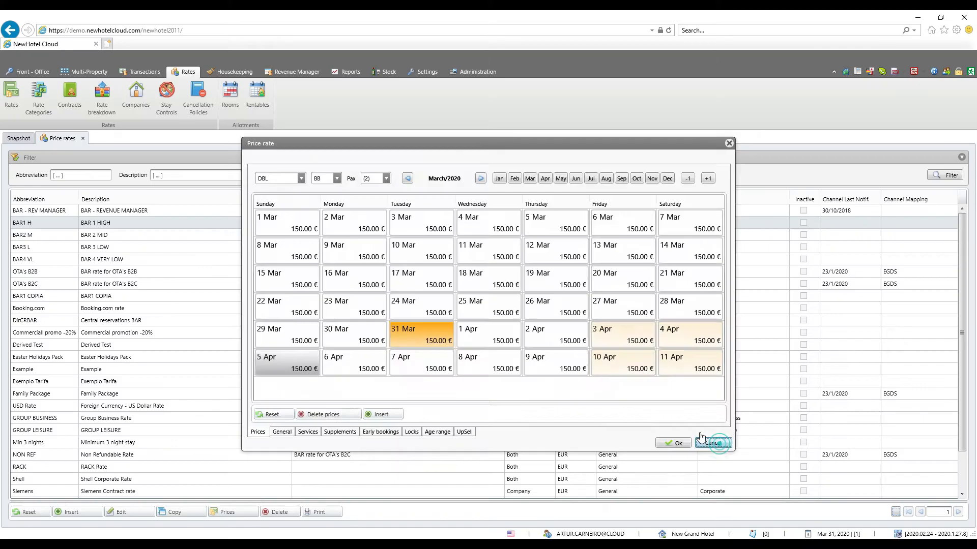
{"action": "left_click", "coordinate": [843, 528]}
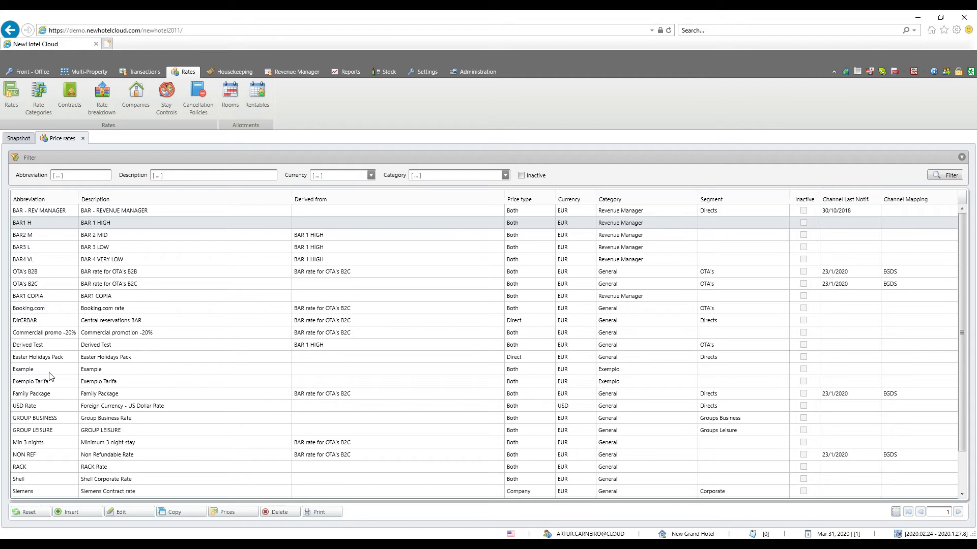
Reopen the Derived Test rate and check its March 2020 prices for room types DBL and DBLUX
{"action": "left_click", "coordinate": [44, 349]}
{"action": "double_click", "coordinate": [45, 349]}
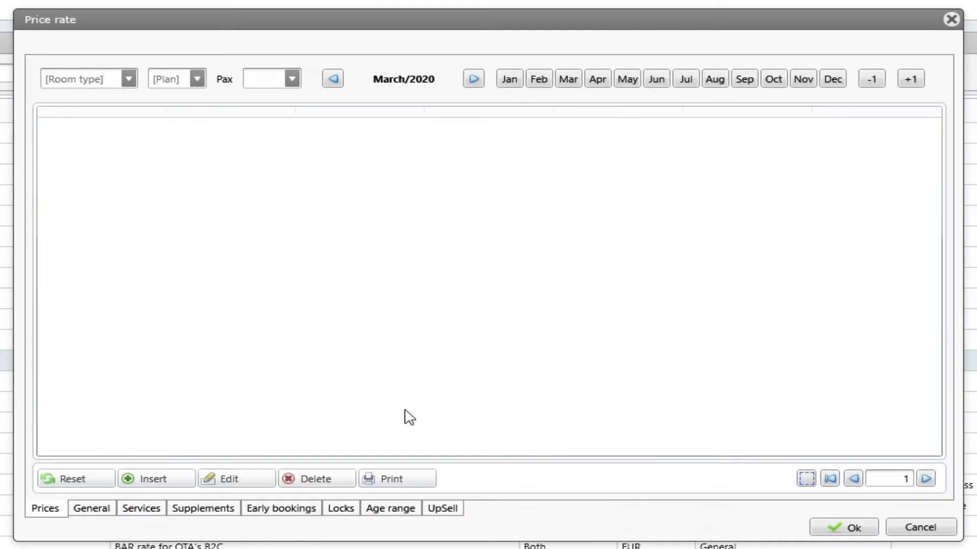
{"action": "left_click", "coordinate": [87, 477]}
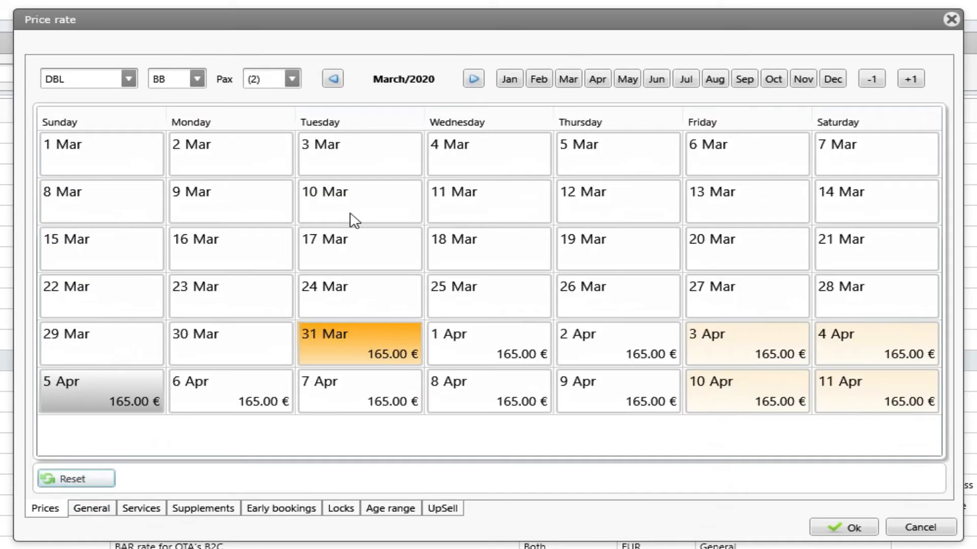
{"action": "left_click", "coordinate": [129, 79]}
{"action": "left_click", "coordinate": [112, 114]}
{"action": "left_click", "coordinate": [76, 481]}
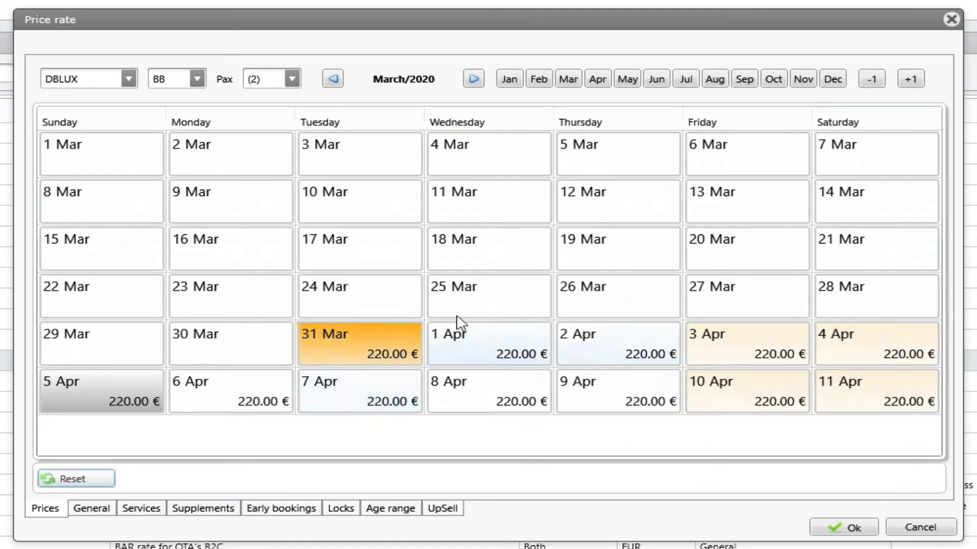
Check the derived prices for room type STD, look up SUI as well, and close the rate without changes
{"action": "left_click", "coordinate": [128, 80]}
{"action": "left_click", "coordinate": [109, 133]}
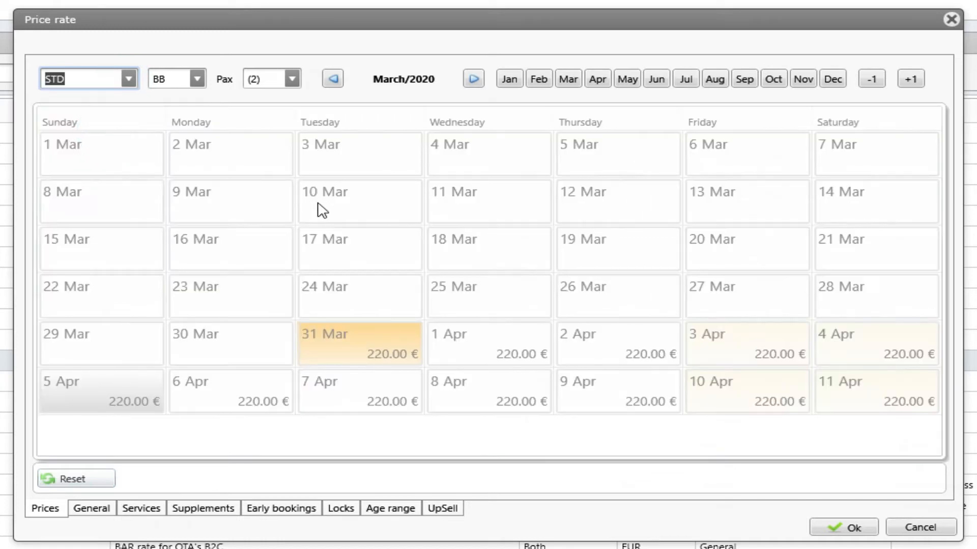
{"action": "left_click", "coordinate": [91, 480]}
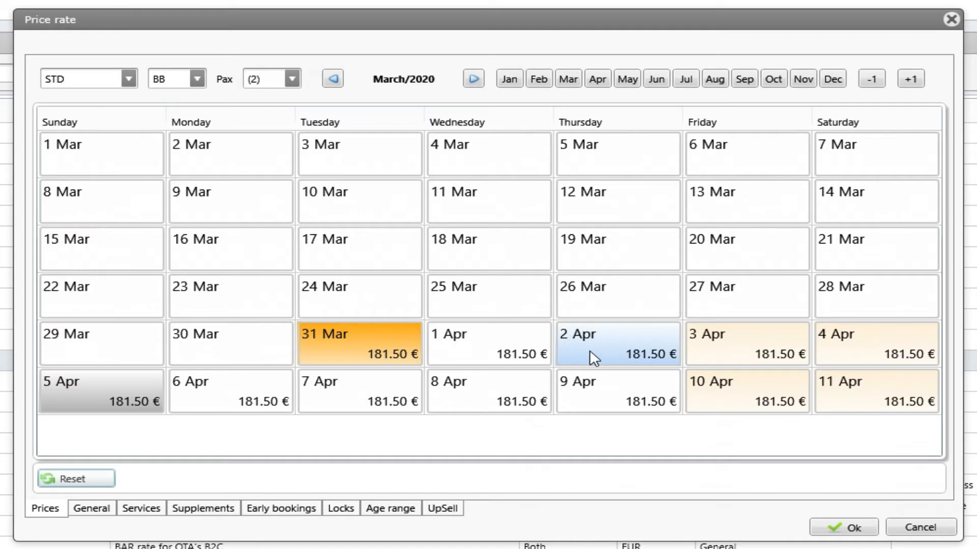
{"action": "left_click", "coordinate": [128, 79]}
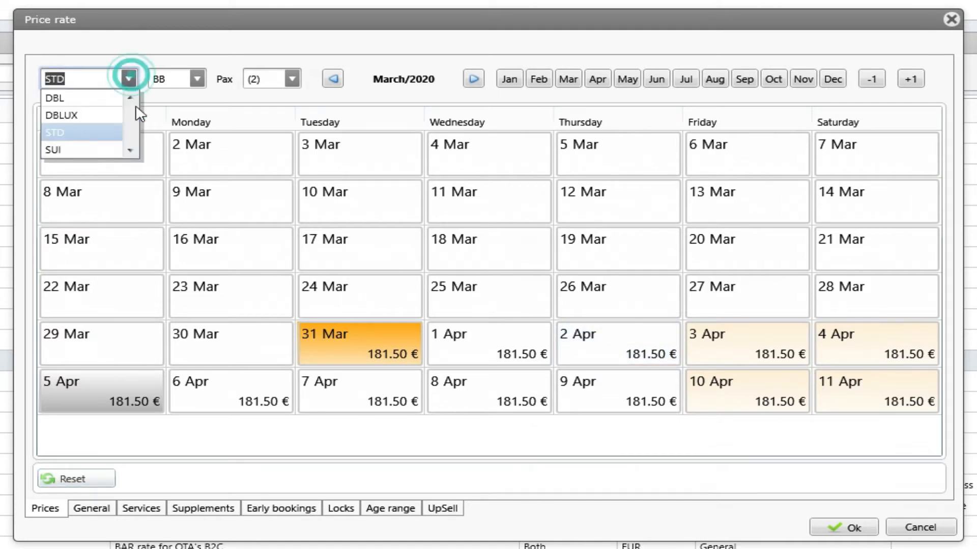
{"action": "left_click", "coordinate": [110, 152]}
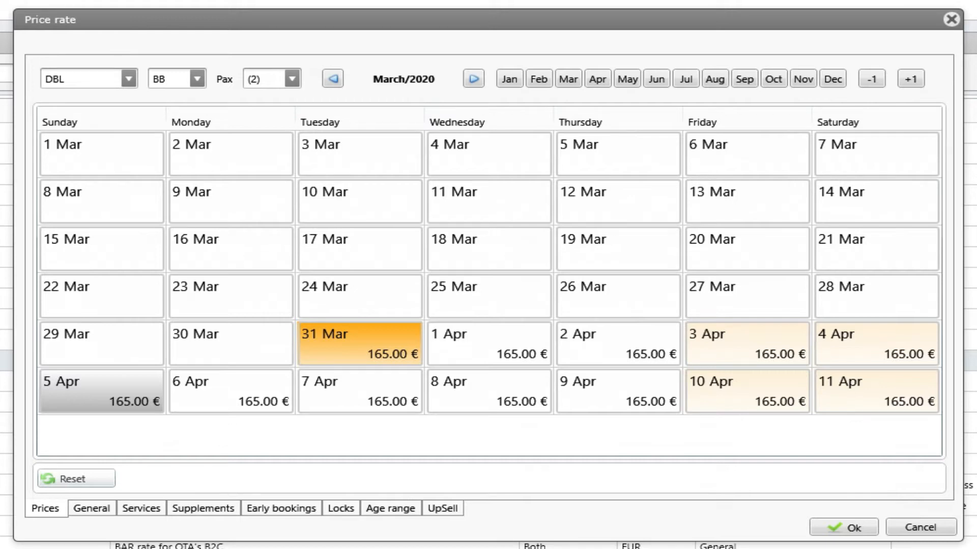
{"action": "left_click", "coordinate": [899, 532]}
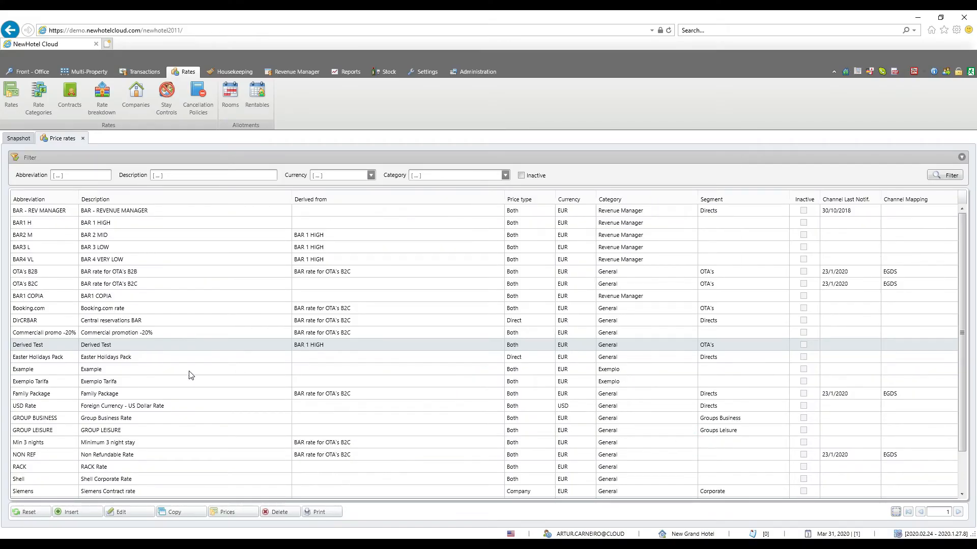
Start a copy of the BAR 1 HIGH price rate, with "Copy example" as the new rate's abbreviation and description
{"action": "left_click", "coordinate": [113, 227]}
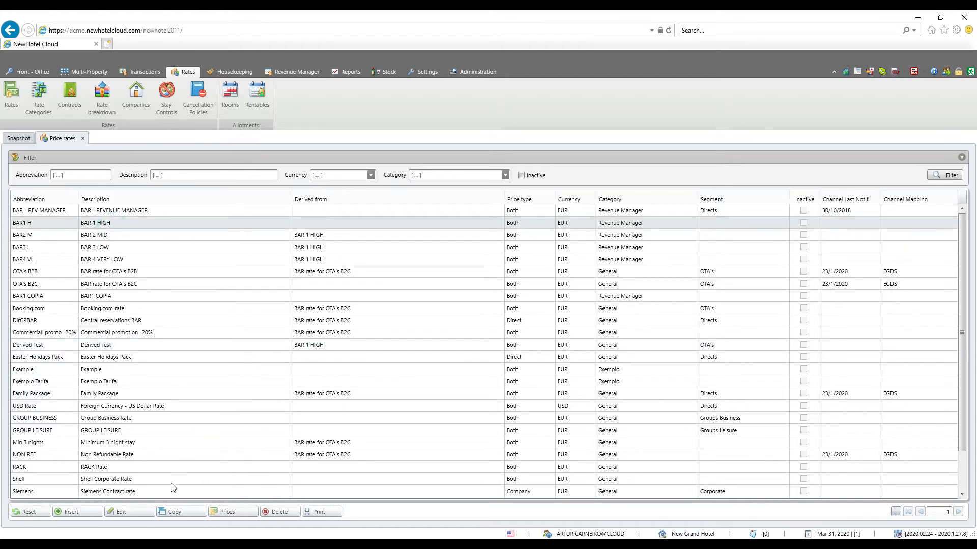
{"action": "left_click", "coordinate": [177, 514]}
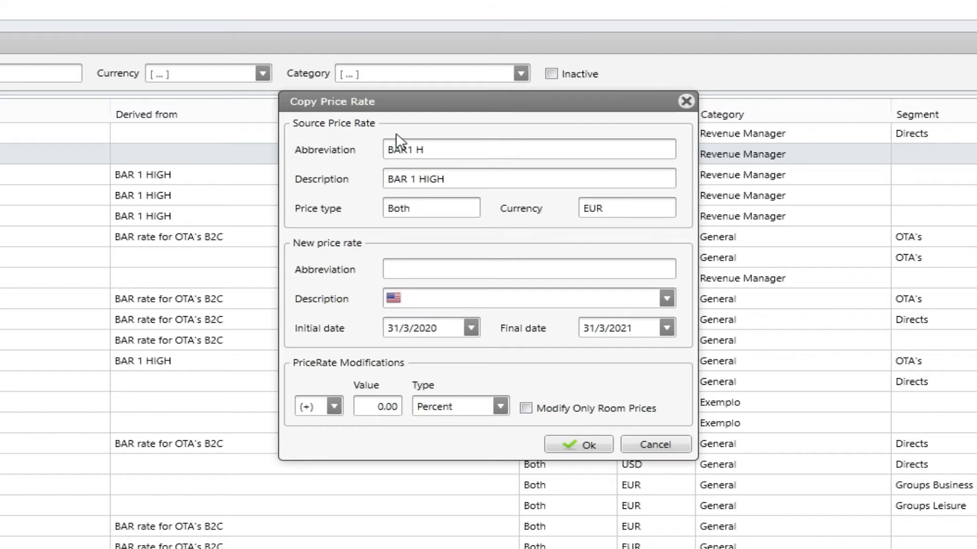
{"action": "left_click", "coordinate": [410, 272]}
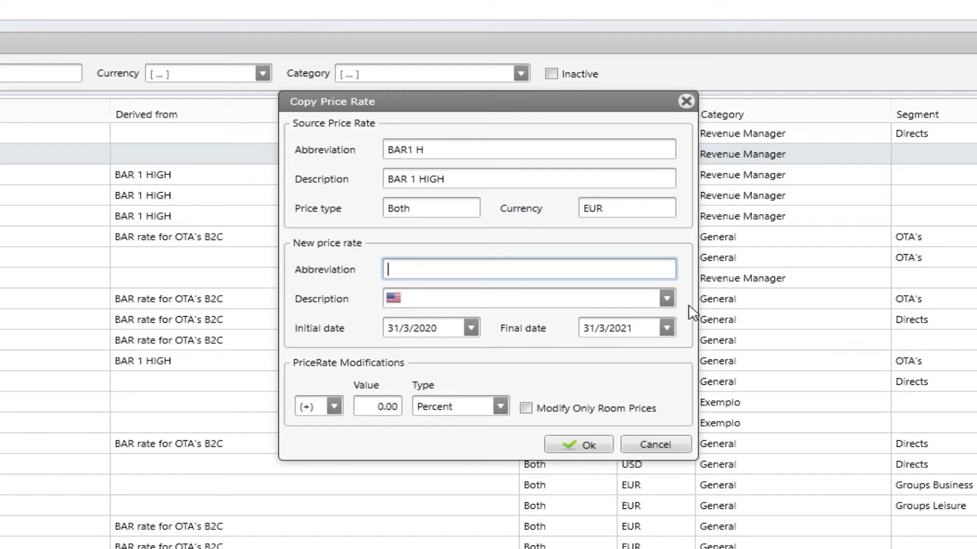
{"action": "type", "text": "Copy examp+"}
{"action": "type", "text": "e"}
{"action": "left_click", "coordinate": [529, 265]}
{"action": "left_click_drag", "start_coordinate": [467, 269], "coordinate": [376, 269]}
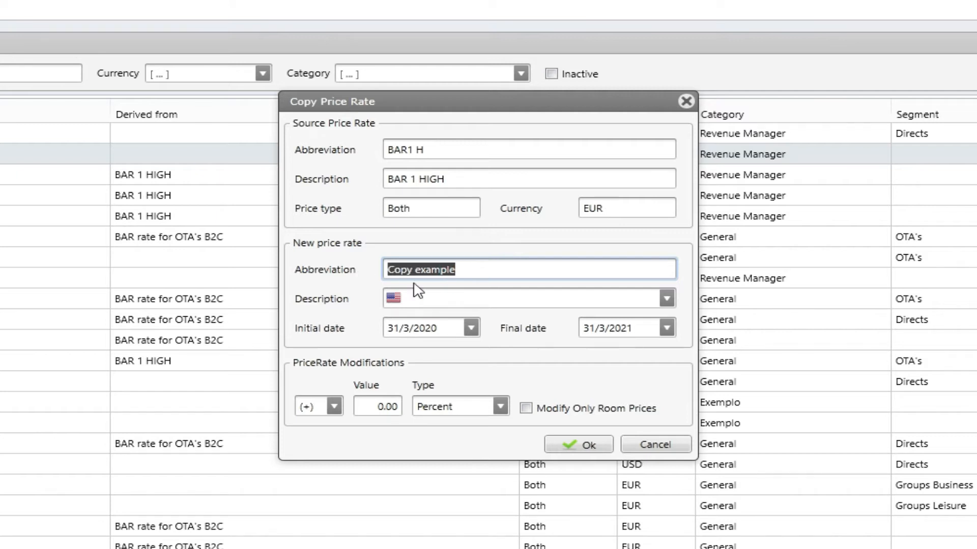
{"action": "left_click", "coordinate": [436, 299]}
{"action": "key", "text": "ctrl+v"}
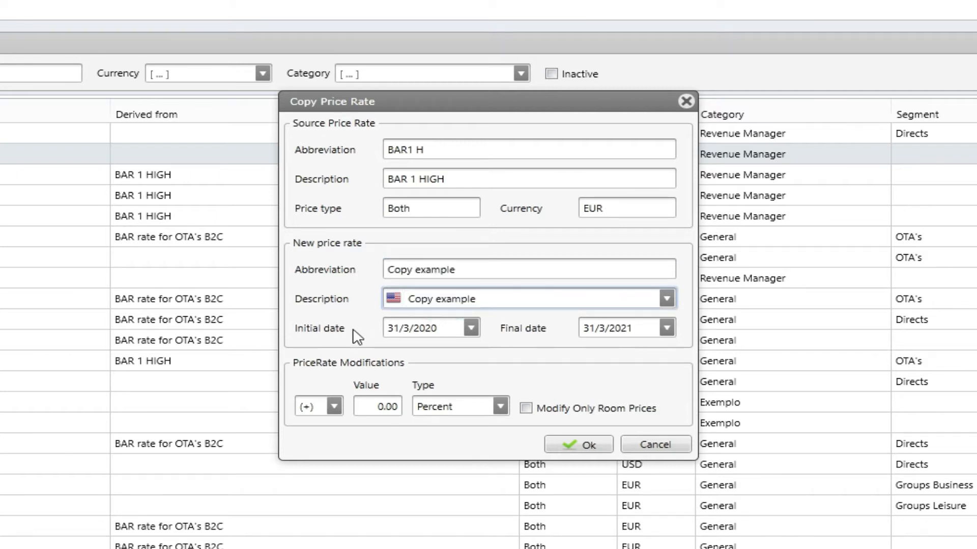
Set the final date of the copied price rate to 31/12/2021
{"action": "left_click", "coordinate": [667, 329]}
{"action": "left_click", "coordinate": [734, 371]}
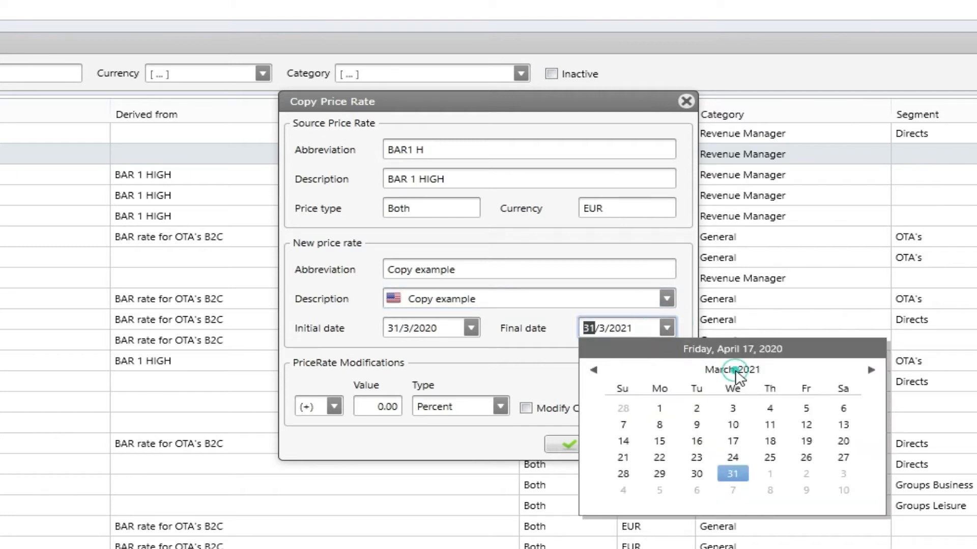
{"action": "left_click", "coordinate": [829, 480]}
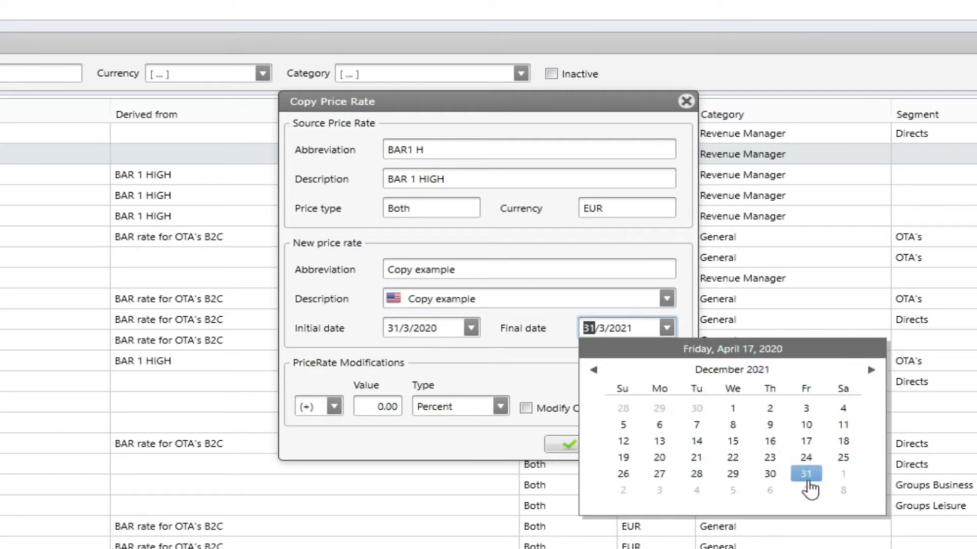
{"action": "left_click", "coordinate": [808, 483]}
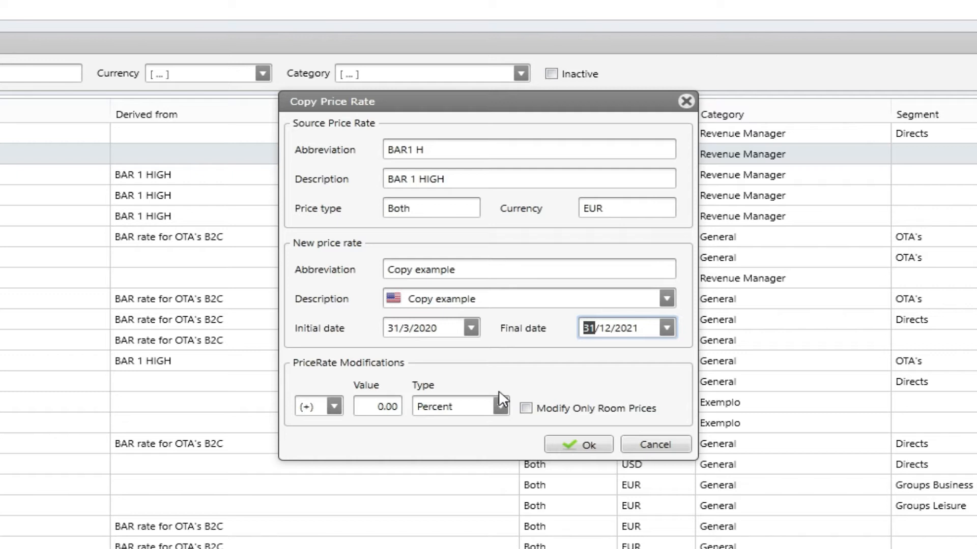
Apply a price modification of minus 10 percent to the copied rate and create the copy
{"action": "left_click", "coordinate": [334, 407]}
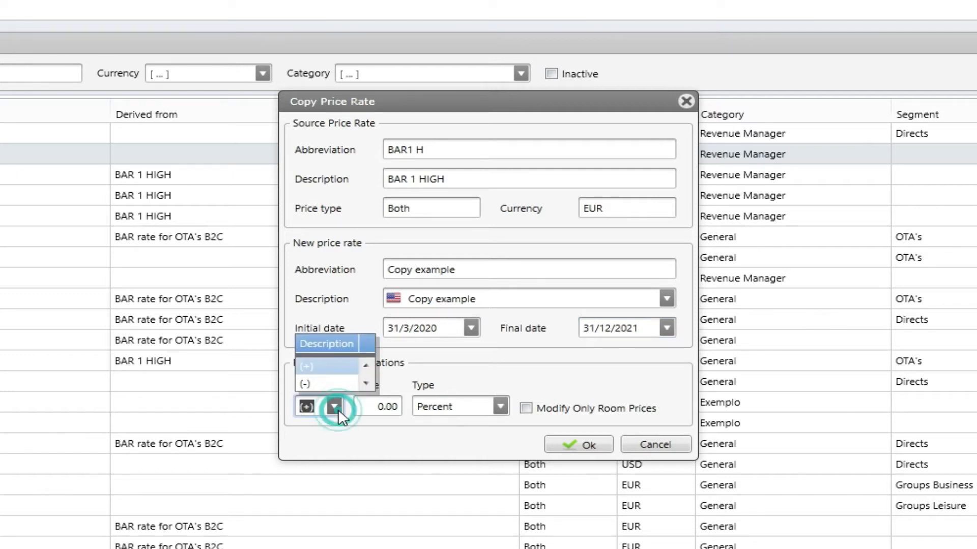
{"action": "left_click", "coordinate": [331, 385]}
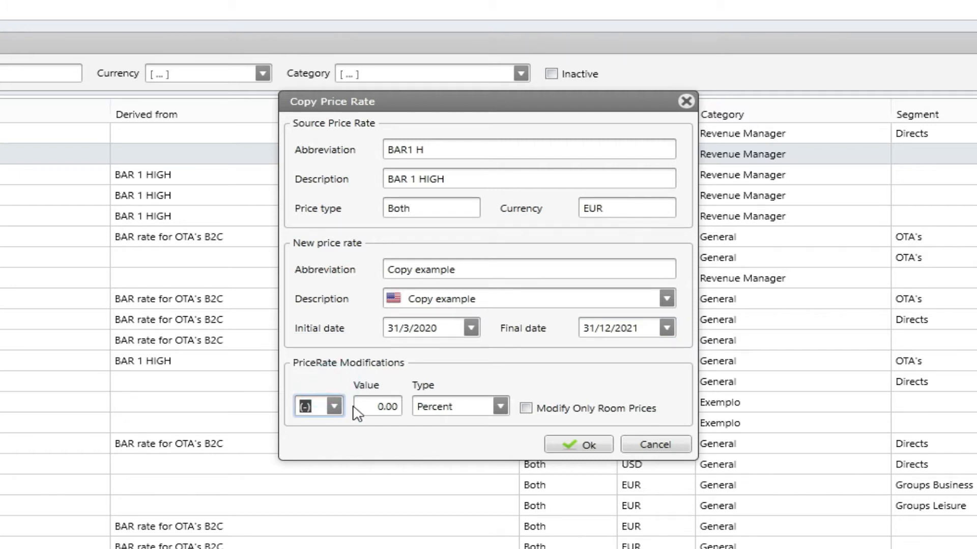
{"action": "left_click", "coordinate": [372, 411]}
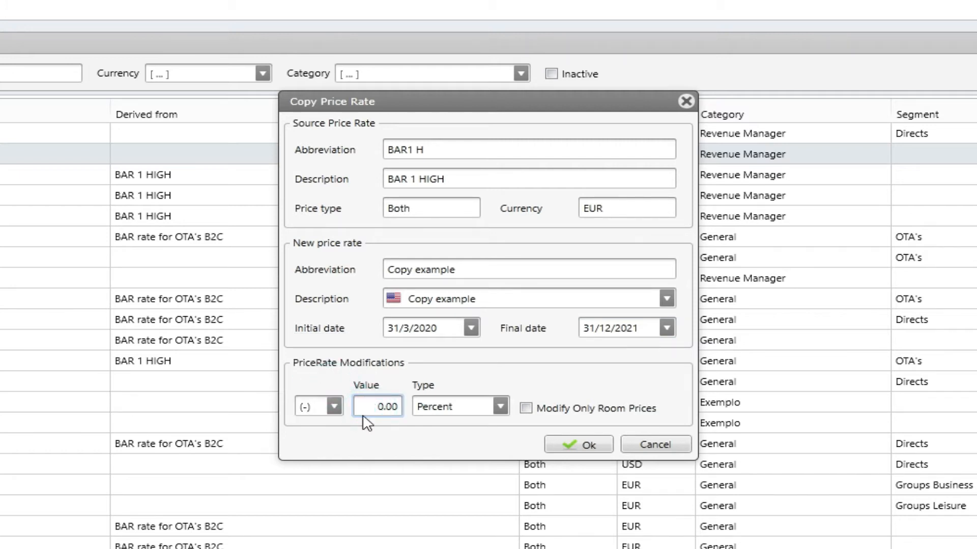
{"action": "type", "text": "10"}
{"action": "left_click", "coordinate": [583, 446]}
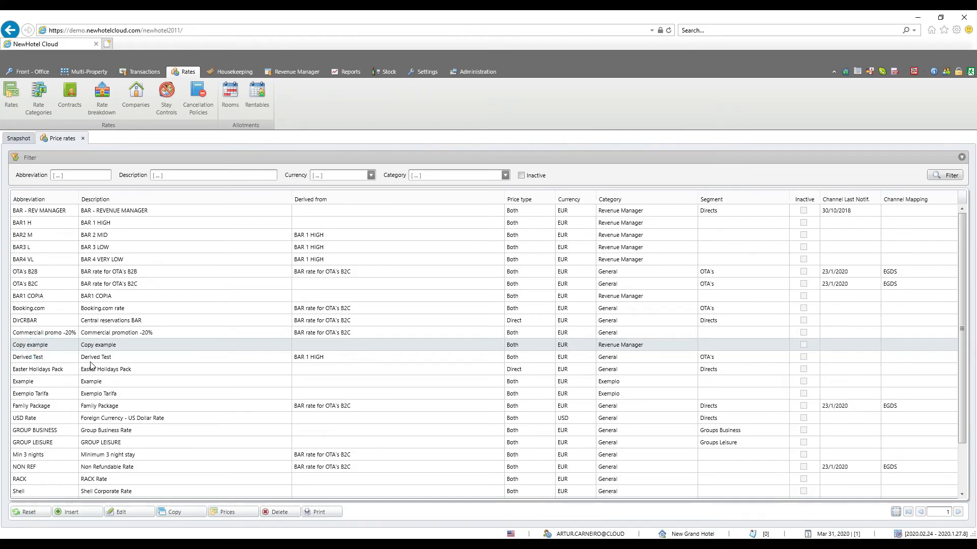
Open the Copy example rate and examine its price details
{"action": "double_click", "coordinate": [91, 348]}
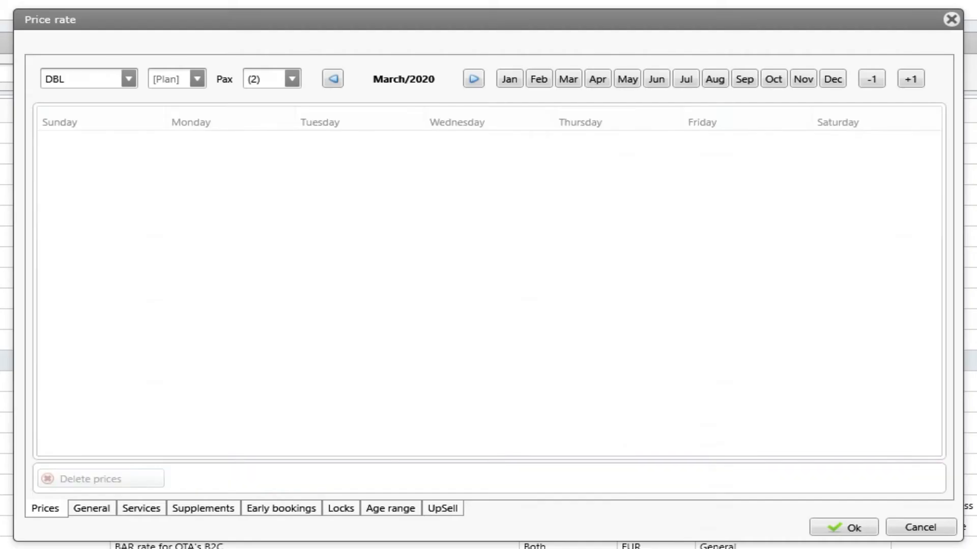
{"action": "left_click", "coordinate": [97, 488]}
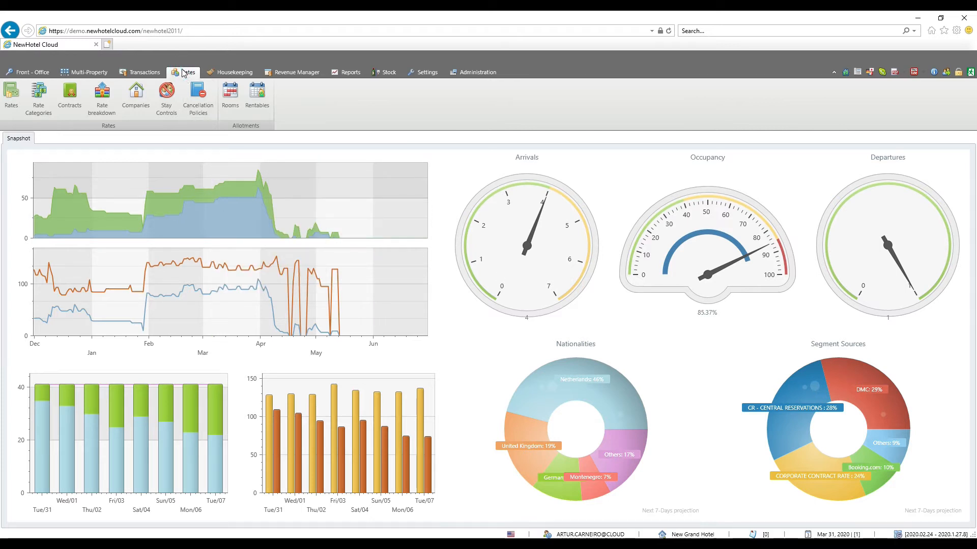
Add a new contract to the rate contracts with abbreviation "Example contrac" and description "Example contract"
{"action": "left_click", "coordinate": [71, 107]}
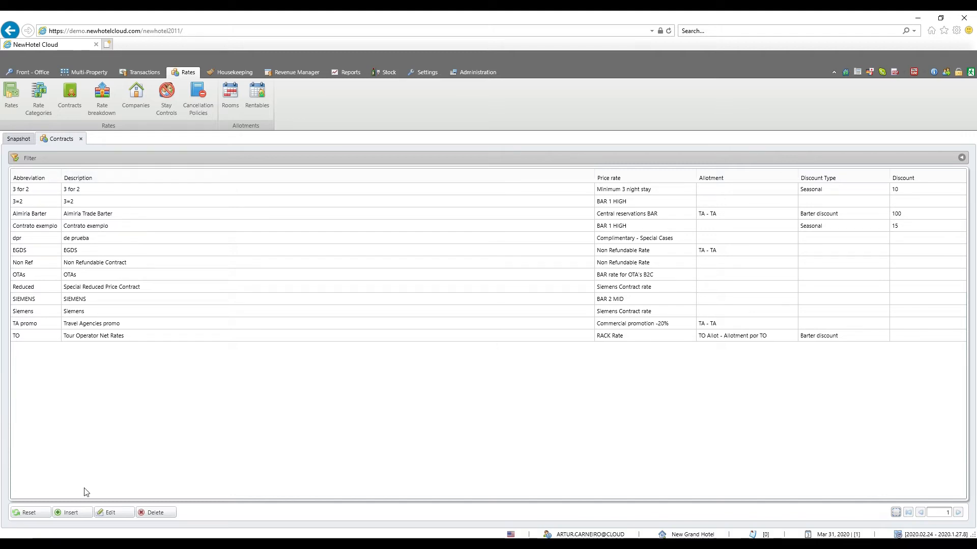
{"action": "left_click", "coordinate": [80, 514]}
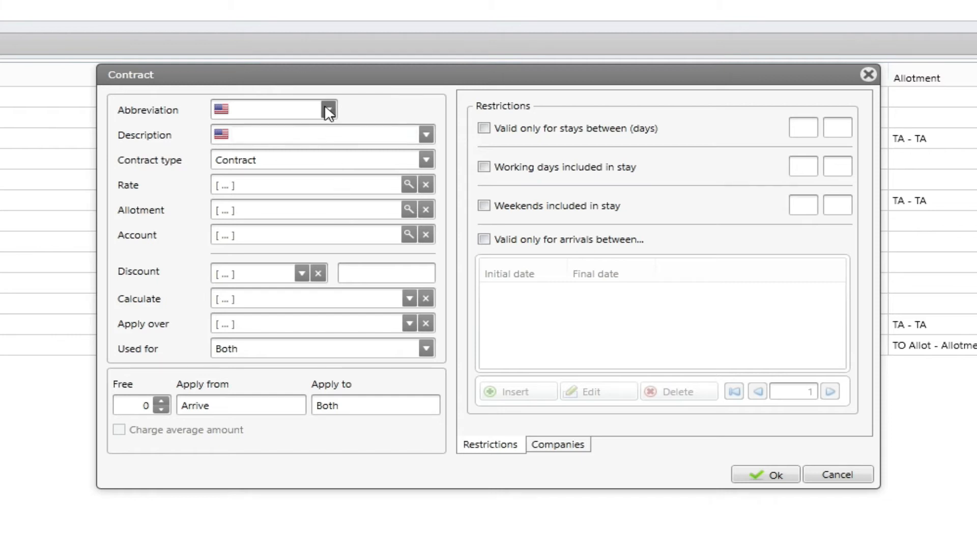
{"action": "left_click", "coordinate": [291, 108]}
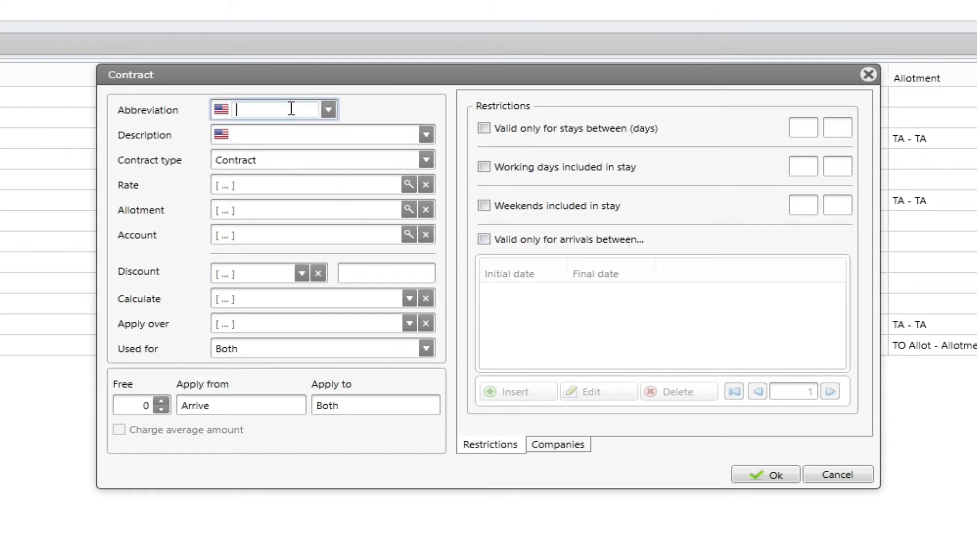
{"action": "type", "text": "Example contract"}
{"action": "left_click_drag", "start_coordinate": [315, 109], "coordinate": [111, 116]}
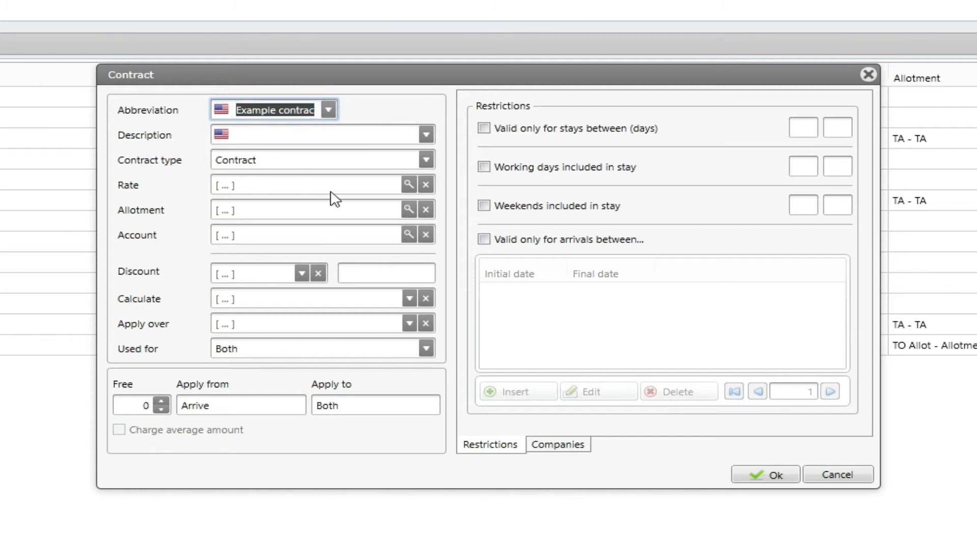
{"action": "left_click", "coordinate": [256, 137]}
{"action": "key", "text": "ctrl+v"}
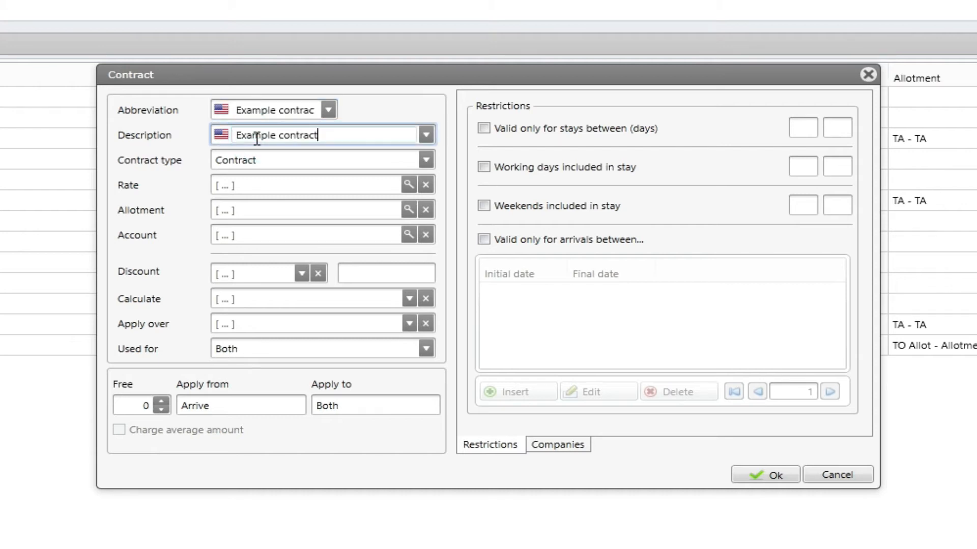
Set the contract type to Contract and assign the BAR 1 HIGH price rate to it
{"action": "left_click", "coordinate": [425, 161]}
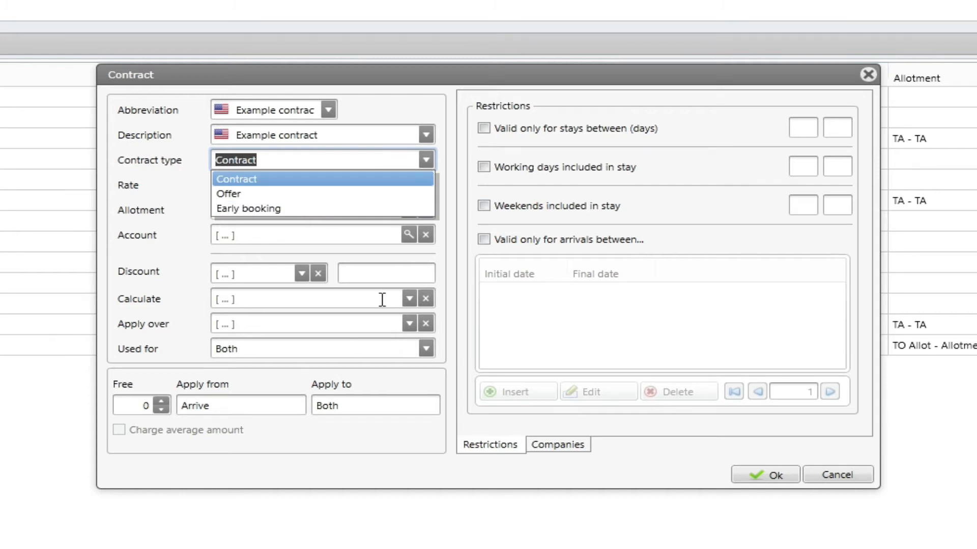
{"action": "left_click", "coordinate": [275, 183]}
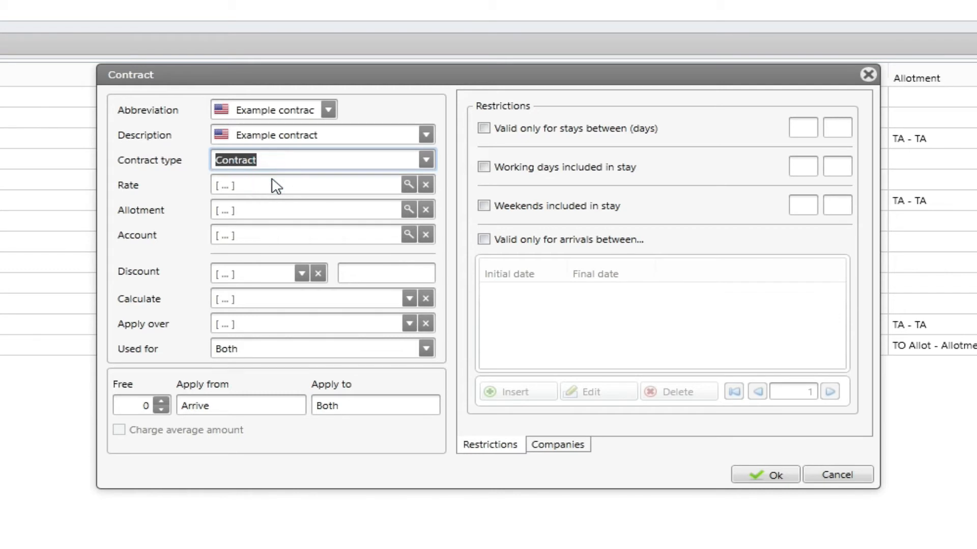
{"action": "left_click", "coordinate": [408, 185]}
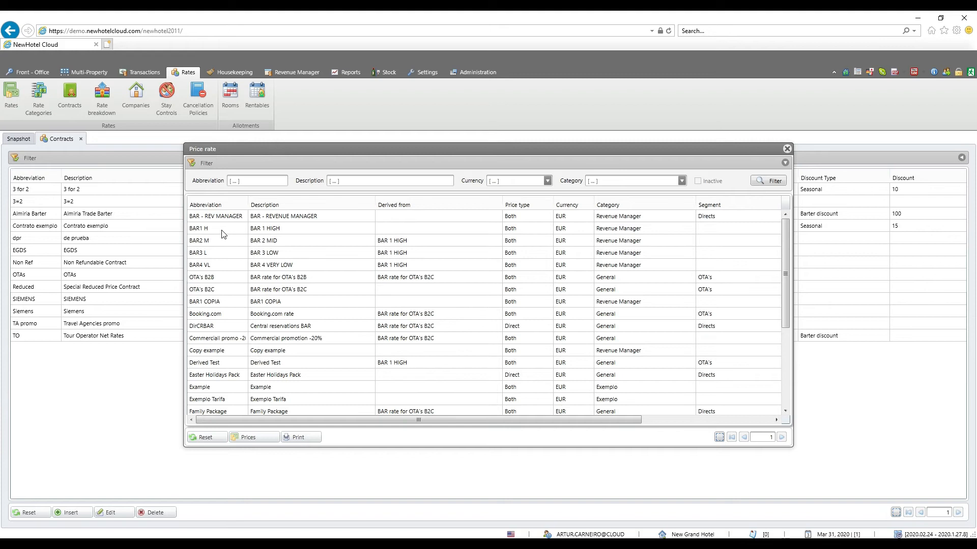
{"action": "left_click", "coordinate": [222, 231]}
{"action": "double_click", "coordinate": [221, 230]}
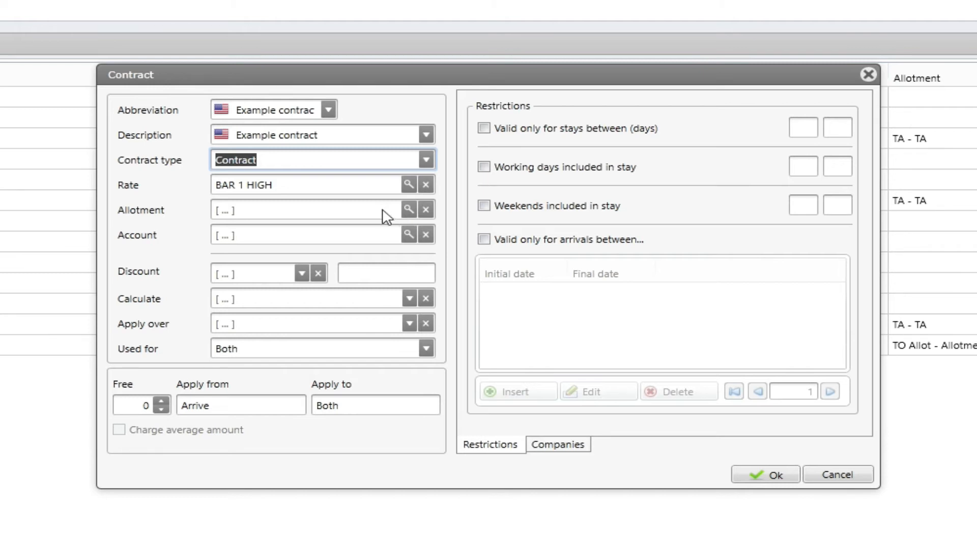
Look through the available allotments and control accounts for the contract, closing both lists without choosing any
{"action": "left_click", "coordinate": [407, 213]}
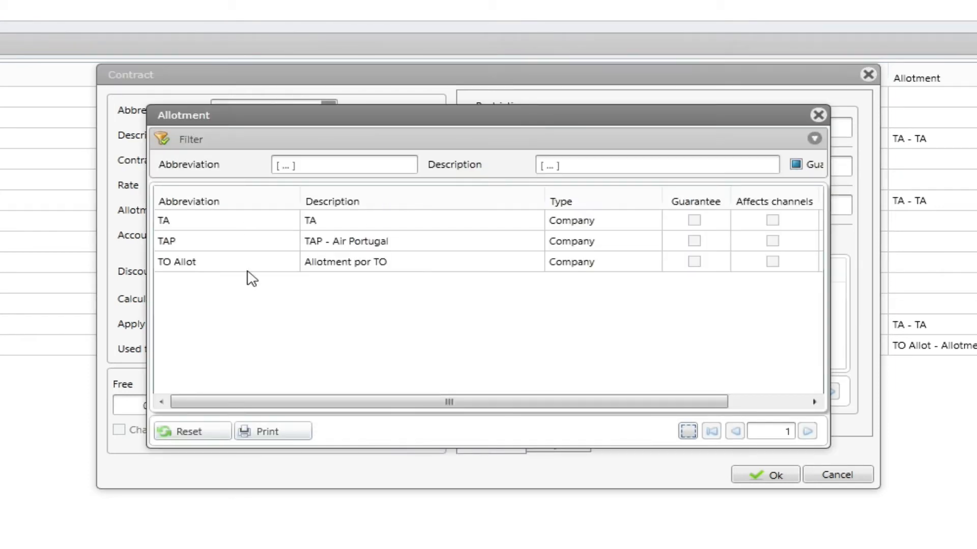
{"action": "left_click", "coordinate": [818, 115]}
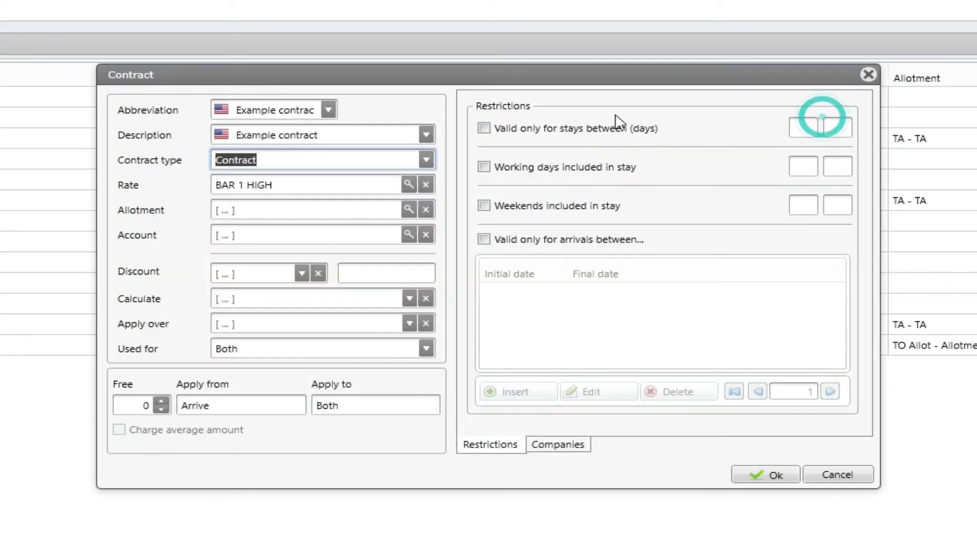
{"action": "left_click", "coordinate": [410, 235]}
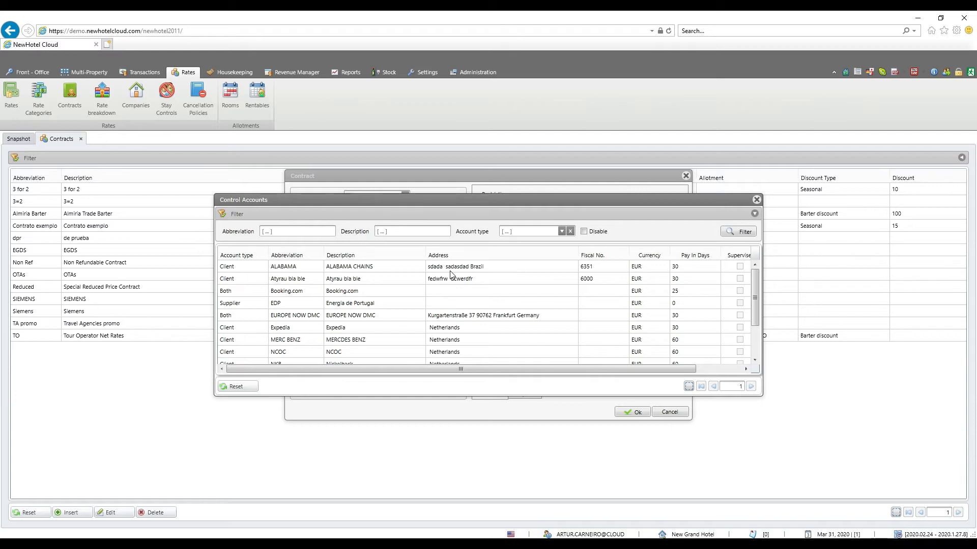
{"action": "left_click", "coordinate": [757, 200]}
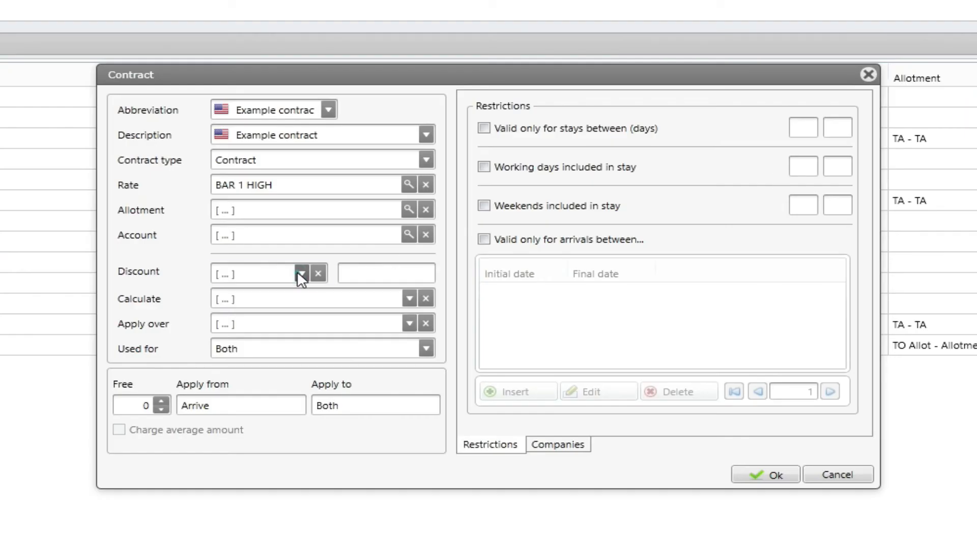
Give the contract a Seasonal discount of 15
{"action": "left_click", "coordinate": [300, 274]}
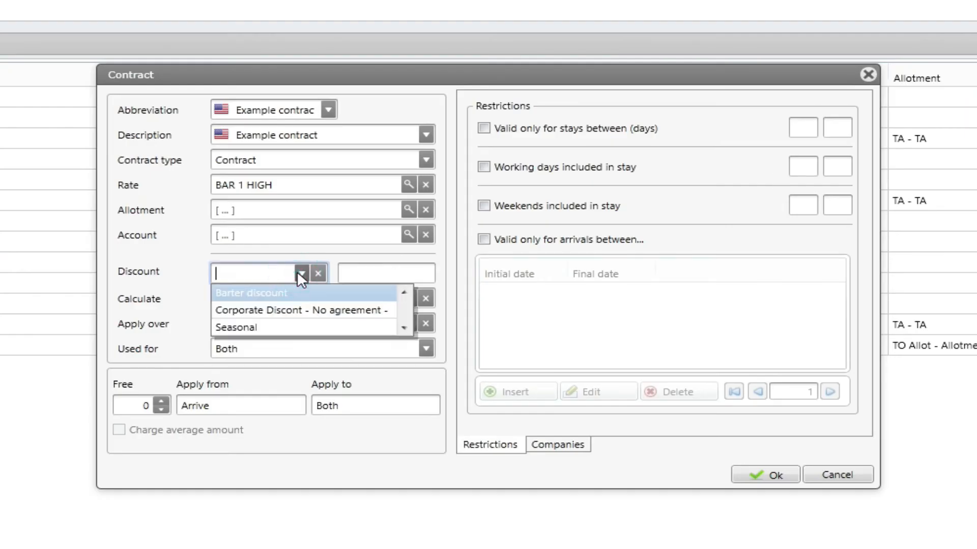
{"action": "left_click", "coordinate": [276, 325]}
{"action": "left_click", "coordinate": [350, 272]}
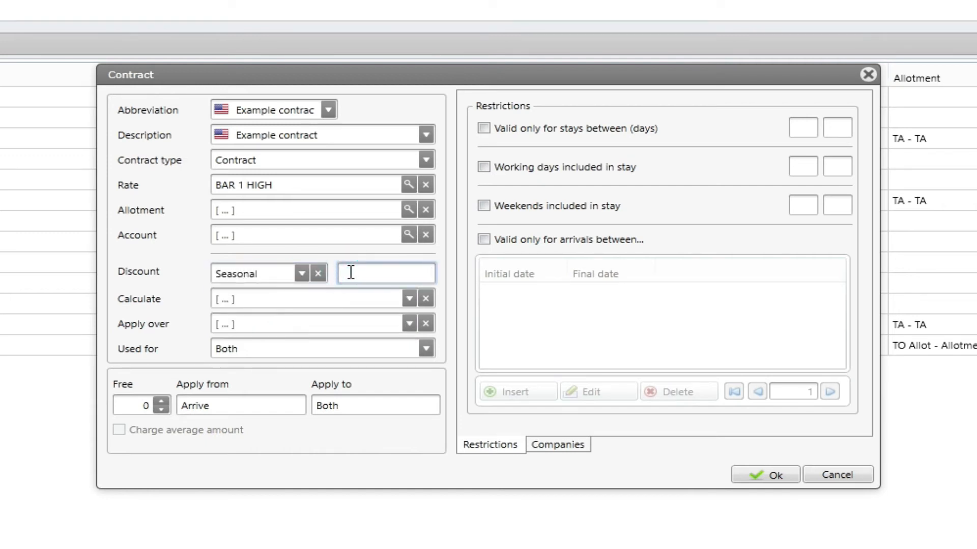
{"action": "type", "text": "15"}
Set the discount to calculate on All Services and apply over All Services, keeping the contract used for Both
{"action": "left_click", "coordinate": [261, 299]}
{"action": "key", "text": "Tab"}
{"action": "left_click", "coordinate": [260, 300]}
{"action": "left_click", "coordinate": [409, 299]}
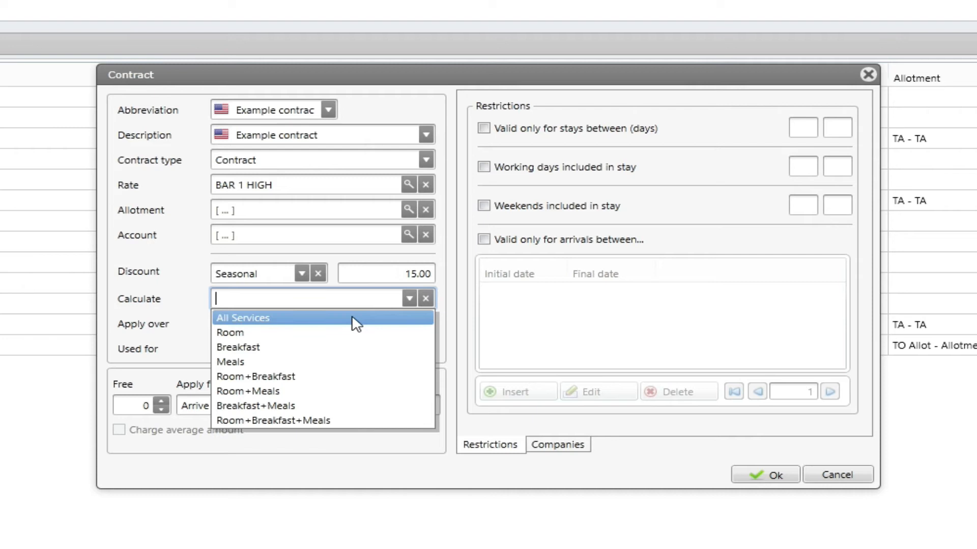
{"action": "left_click", "coordinate": [322, 319]}
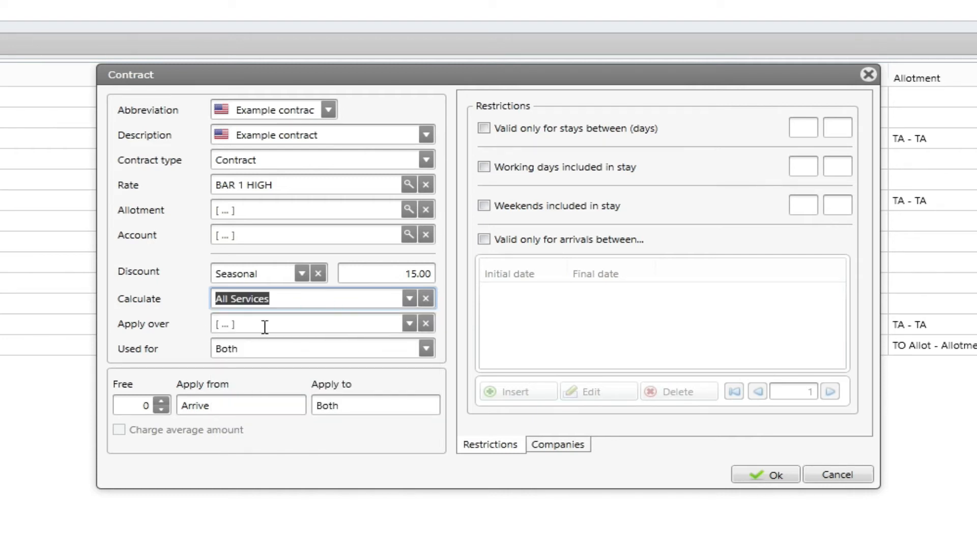
{"action": "left_click", "coordinate": [409, 323]}
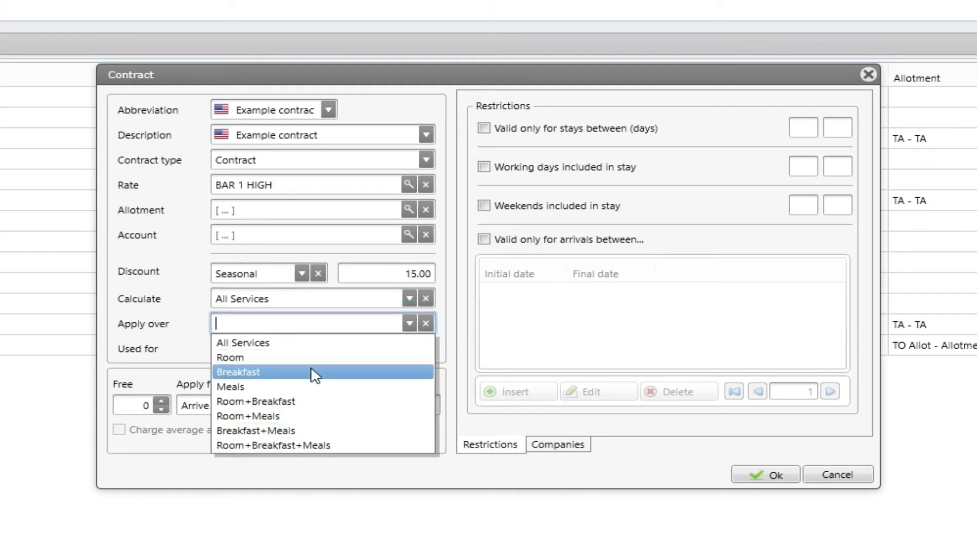
{"action": "left_click", "coordinate": [360, 350]}
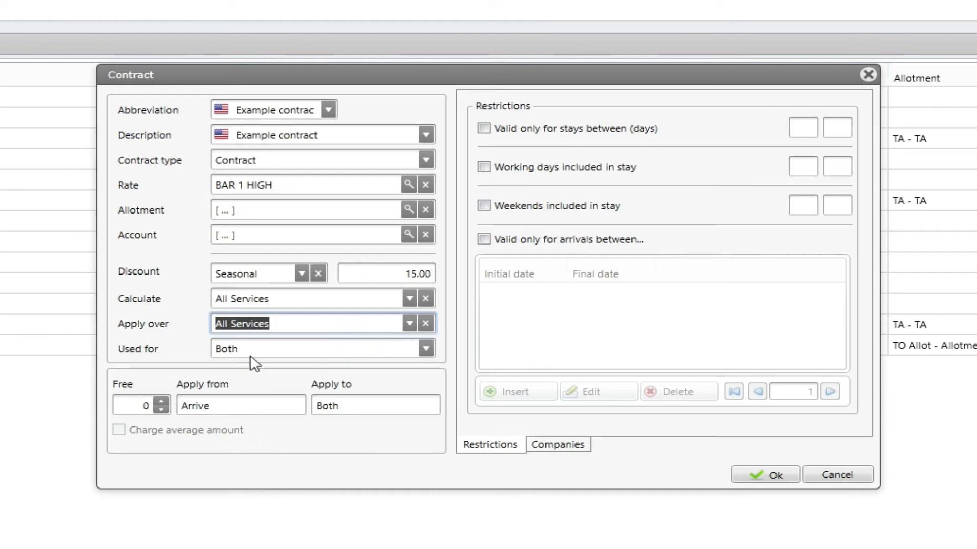
{"action": "left_click", "coordinate": [423, 349]}
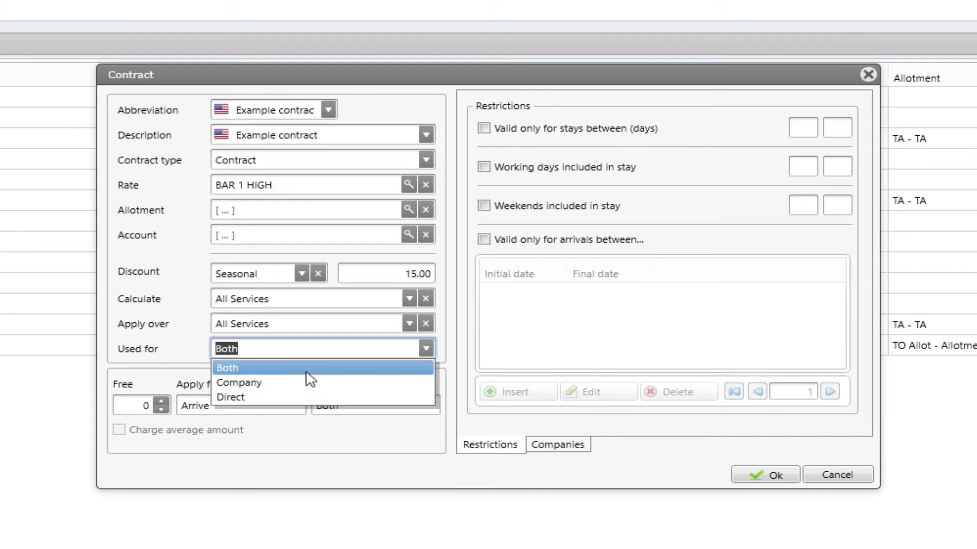
{"action": "left_click", "coordinate": [424, 349]}
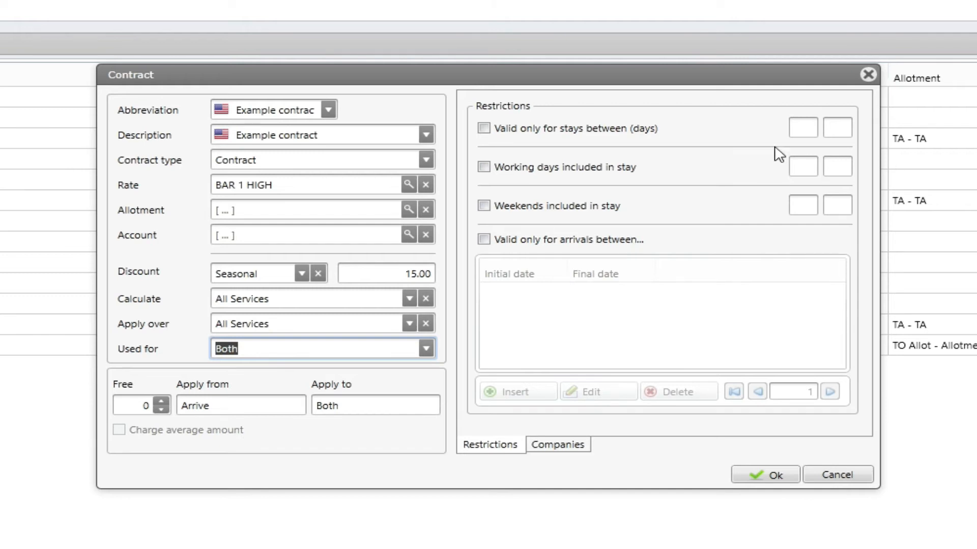
Try restricting the contract to stays between 2 and 2 days, and turn that restriction off again
{"action": "left_click", "coordinate": [485, 128]}
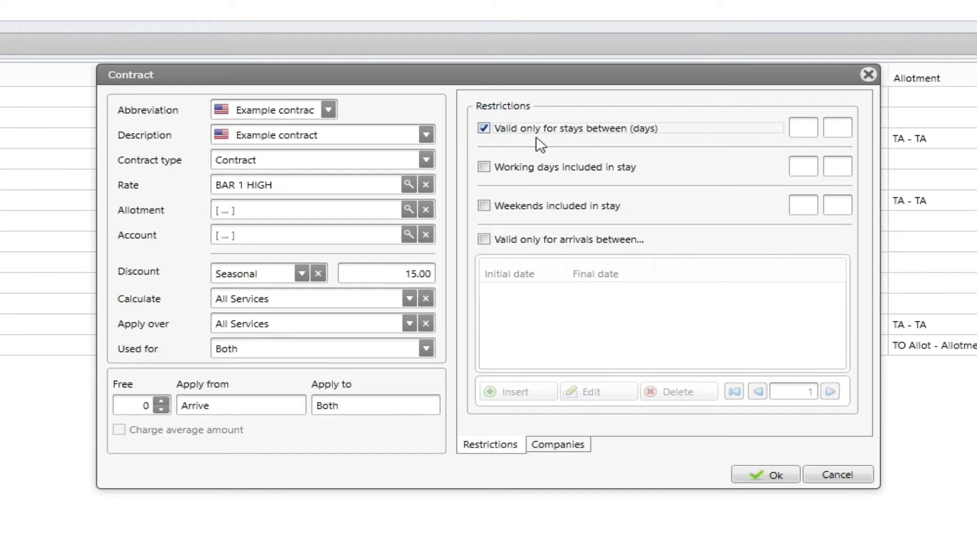
{"action": "left_click", "coordinate": [808, 127]}
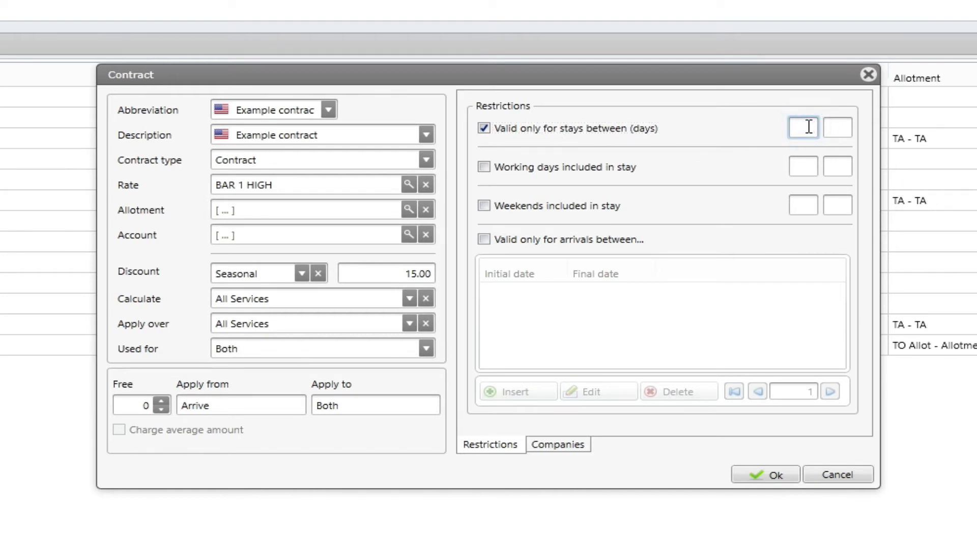
{"action": "type", "text": "2"}
{"action": "left_click", "coordinate": [837, 129]}
{"action": "type", "text": "2"}
{"action": "left_click", "coordinate": [483, 129]}
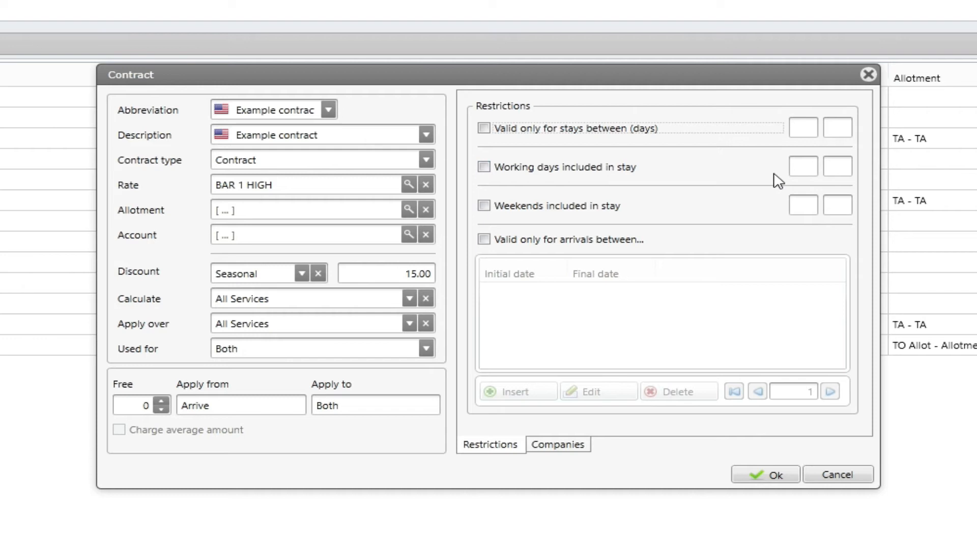
Try restricting the working days included in the stay to between 3 and 4, and remove the restriction again
{"action": "left_click", "coordinate": [806, 168]}
{"action": "left_click", "coordinate": [483, 167]}
{"action": "left_click", "coordinate": [802, 168]}
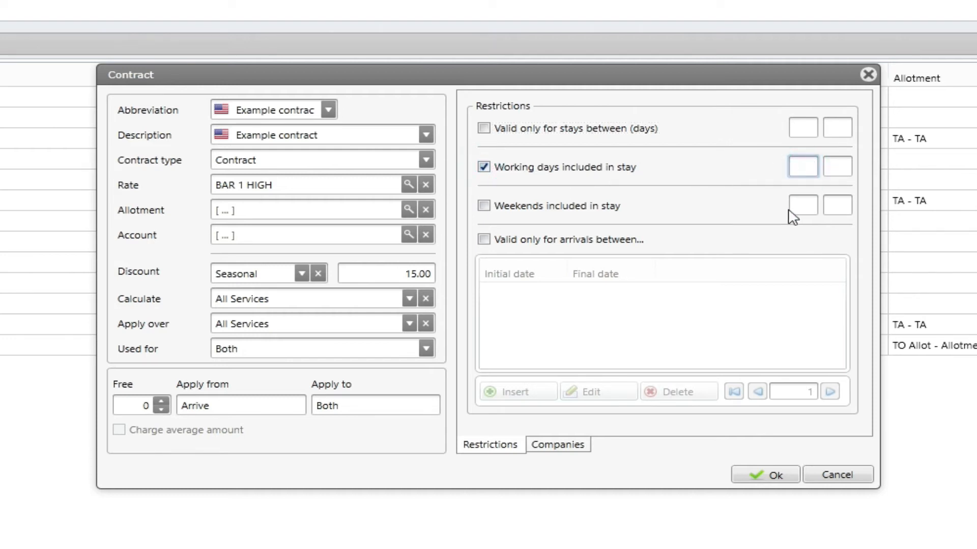
{"action": "type", "text": "3"}
{"action": "left_click", "coordinate": [837, 167]}
{"action": "type", "text": "0"}
{"action": "key", "text": "BackSpace"}
{"action": "type", "text": "4"}
{"action": "left_click", "coordinate": [484, 167]}
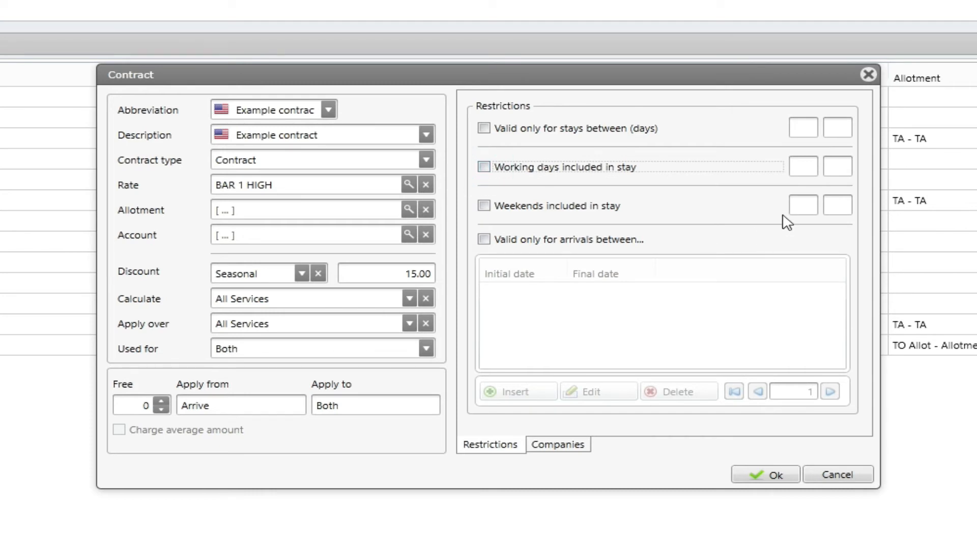
Try requiring 2 to 2 weekends included in the stay, and switch that restriction off again
{"action": "left_click", "coordinate": [484, 206]}
{"action": "left_click", "coordinate": [801, 205]}
{"action": "type", "text": "2"}
{"action": "left_click", "coordinate": [837, 206]}
{"action": "type", "text": "2"}
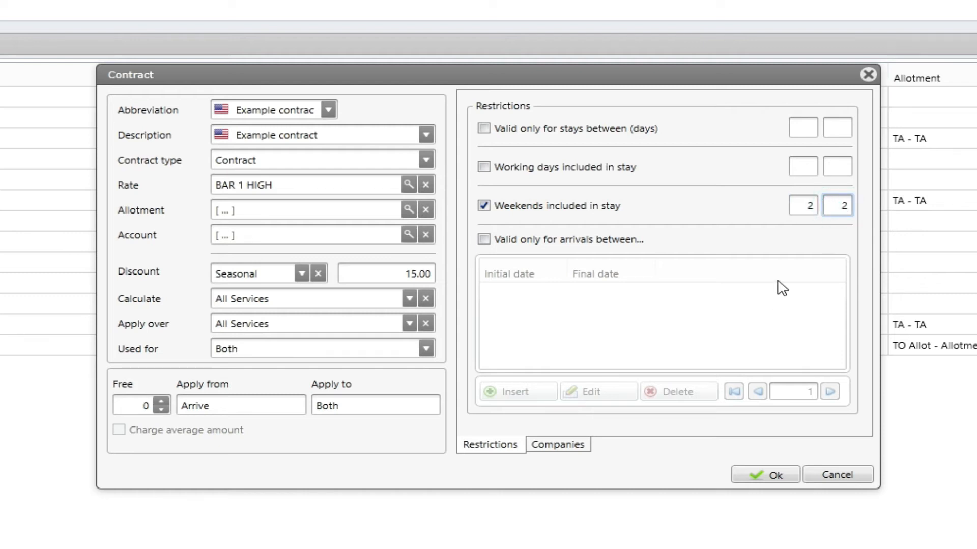
{"action": "left_click", "coordinate": [484, 205]}
Try limiting arrivals to the period from 15/4/2020 to 30/4/2020, and disable the arrivals restriction again
{"action": "left_click", "coordinate": [486, 241]}
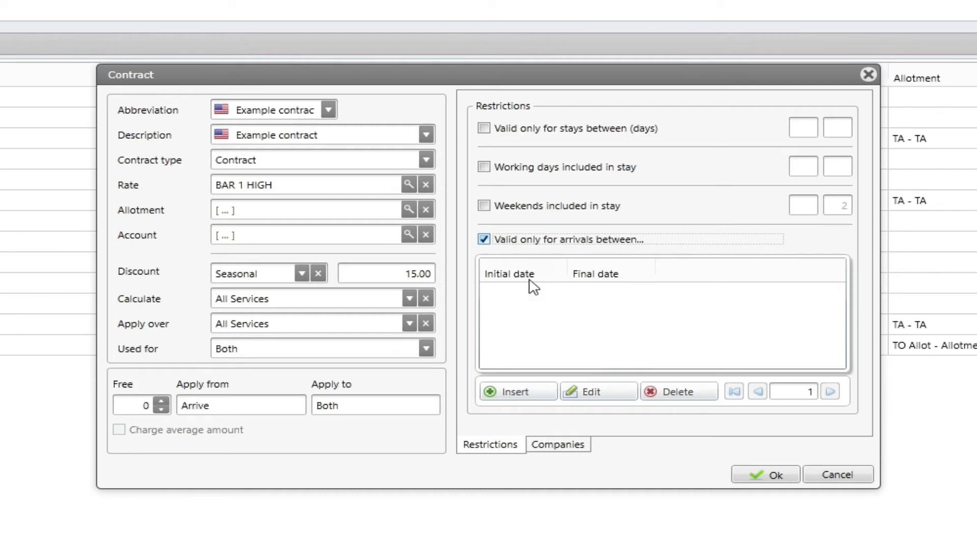
{"action": "left_click", "coordinate": [523, 391]}
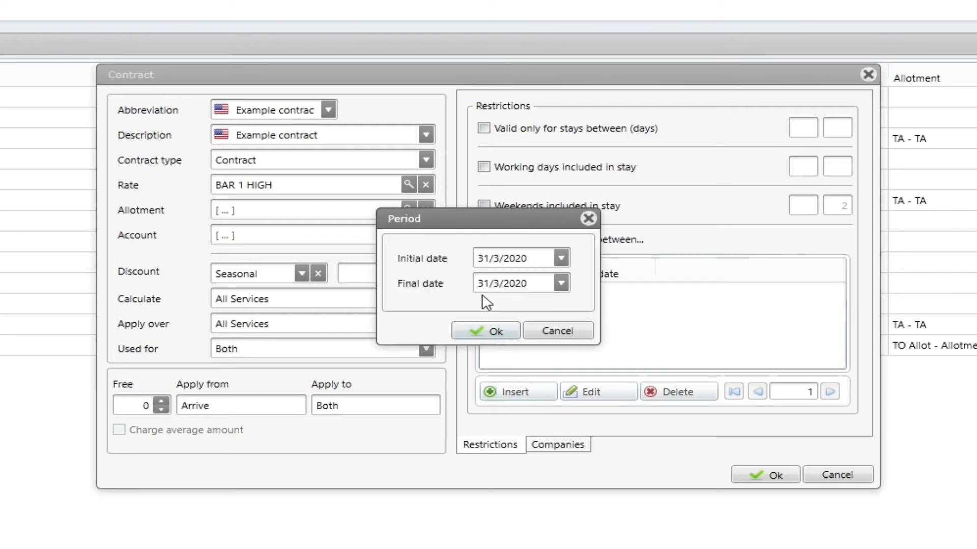
{"action": "left_click", "coordinate": [560, 259]}
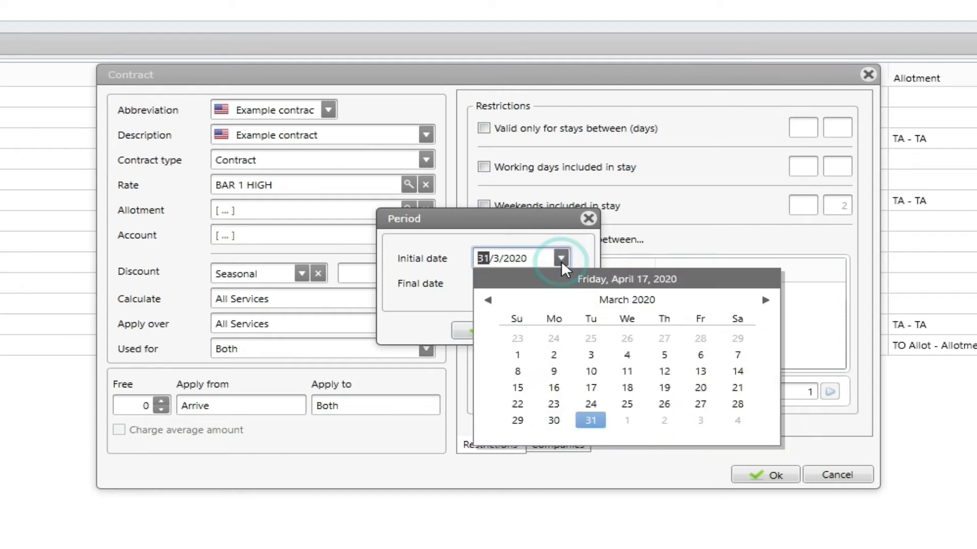
{"action": "left_click", "coordinate": [765, 301]}
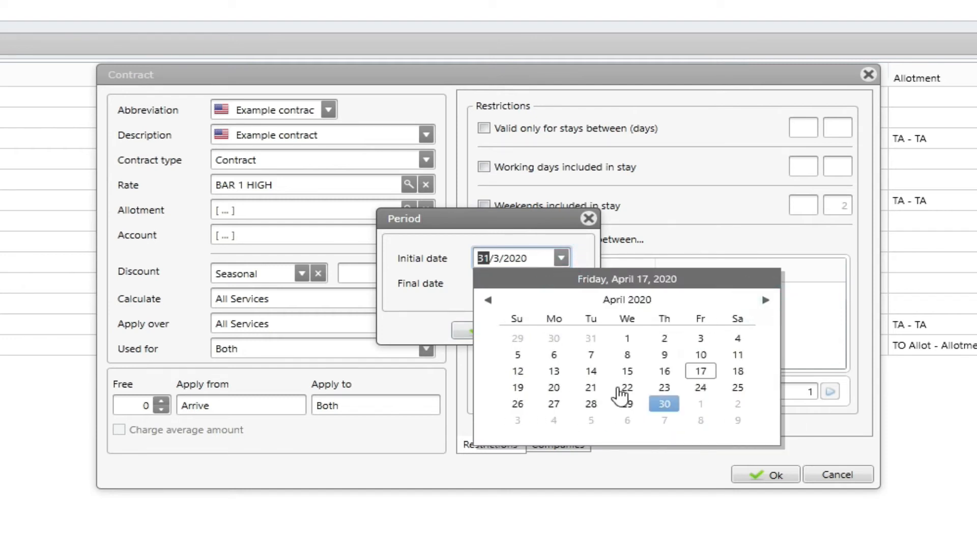
{"action": "left_click", "coordinate": [628, 377]}
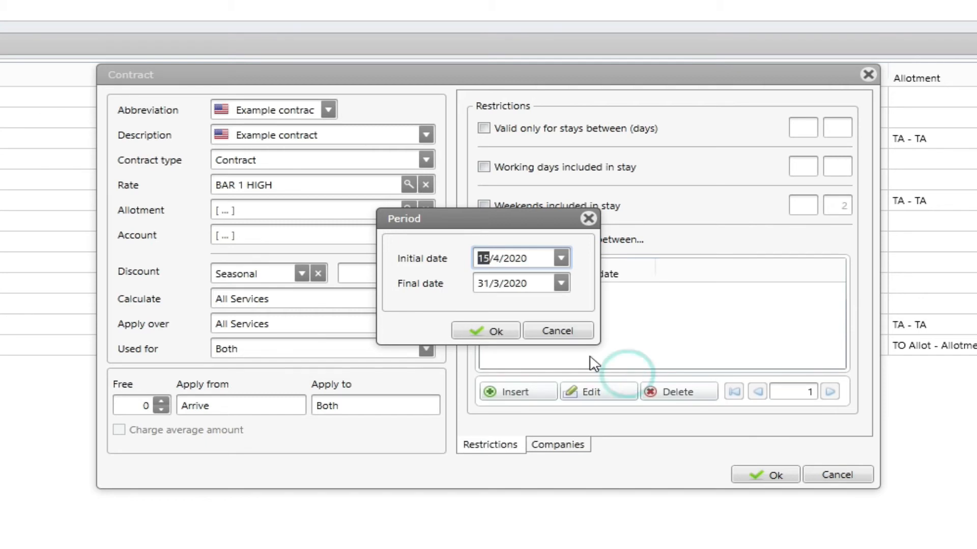
{"action": "left_click", "coordinate": [563, 285]}
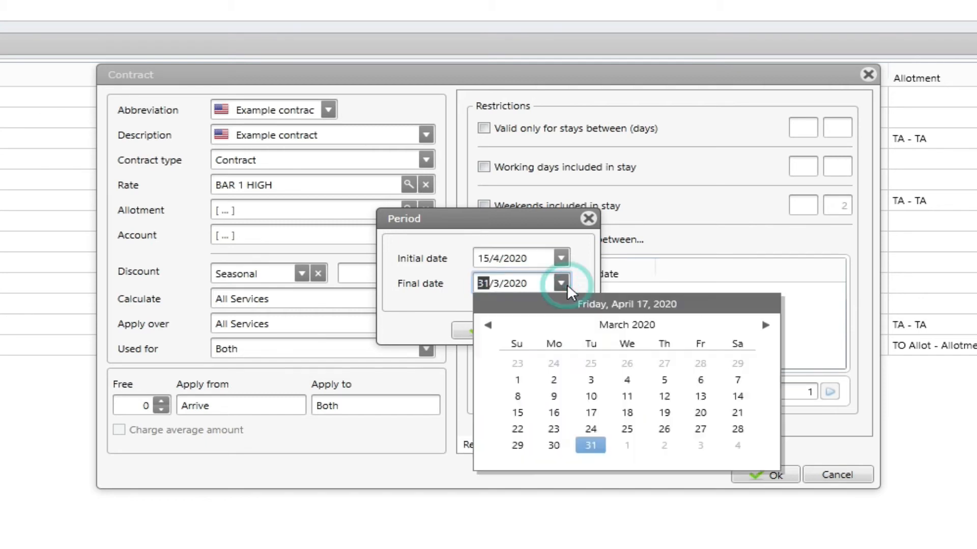
{"action": "left_click", "coordinate": [766, 325]}
{"action": "left_click", "coordinate": [661, 429]}
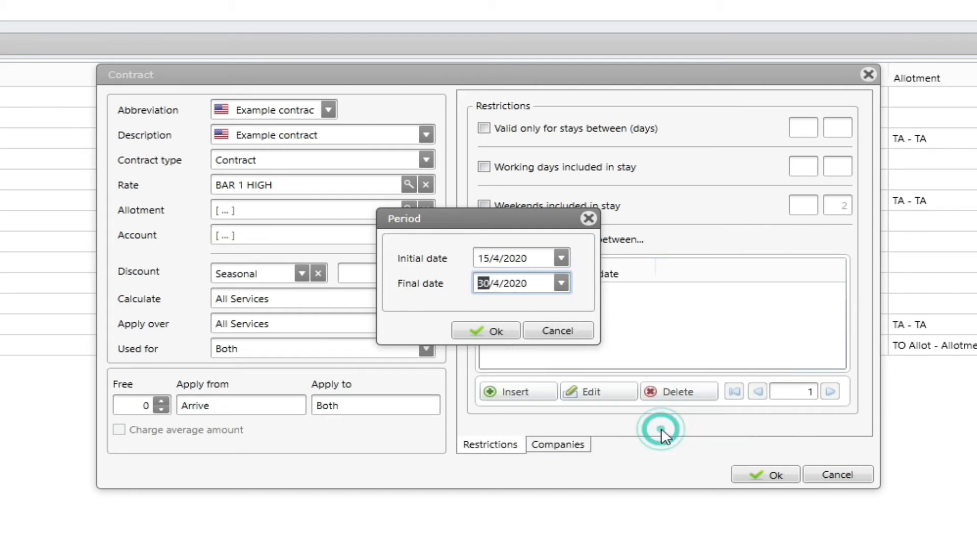
{"action": "left_click", "coordinate": [494, 334]}
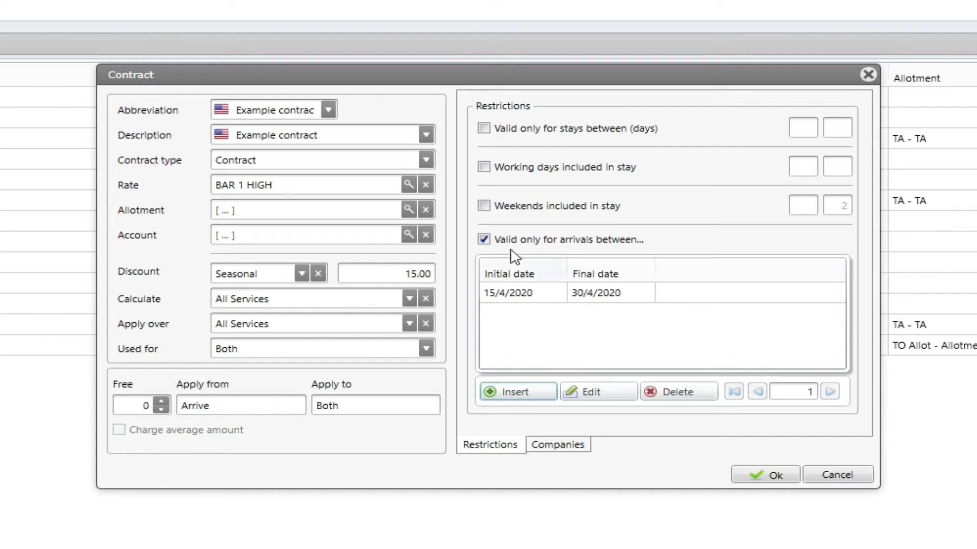
{"action": "left_click", "coordinate": [485, 240]}
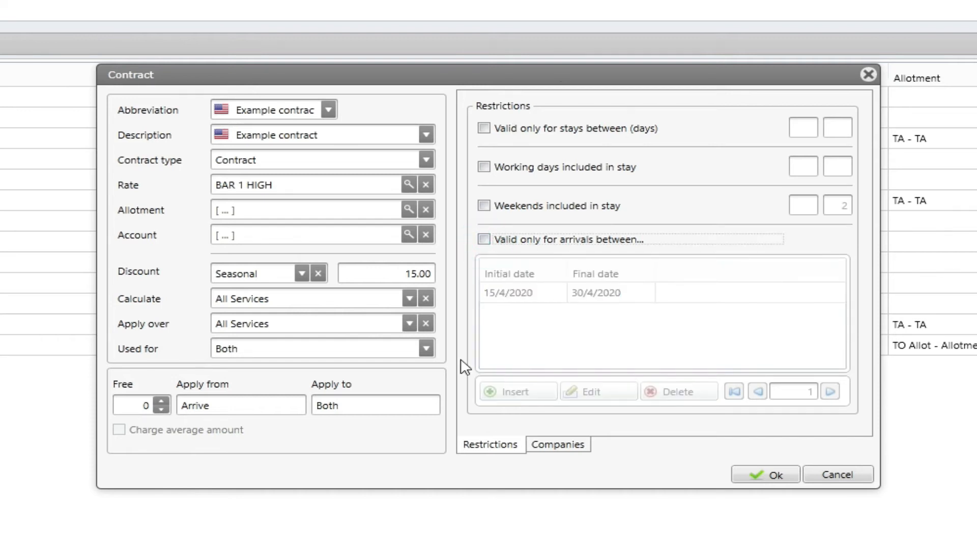
Link the company TAP - Air Portugal to the contract and save the contract
{"action": "left_click", "coordinate": [546, 448]}
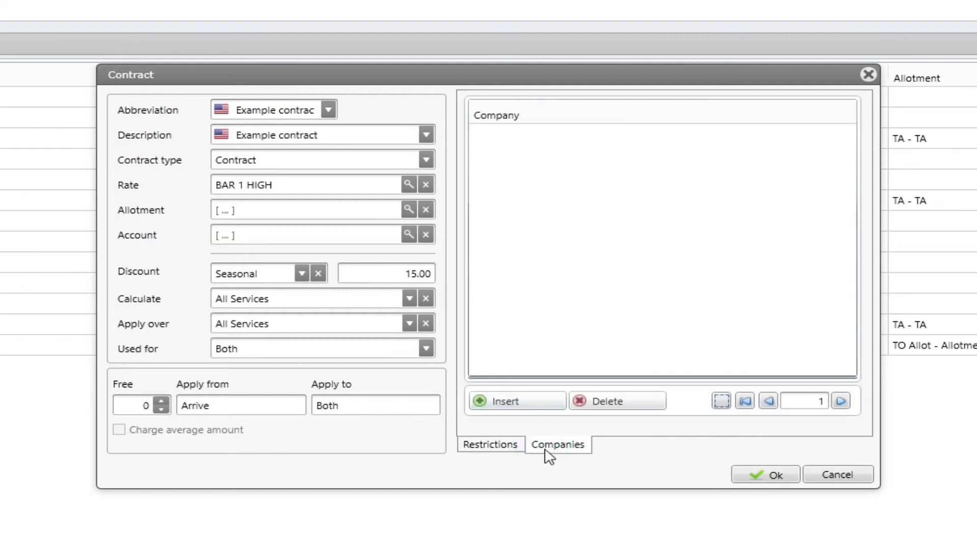
{"action": "left_click", "coordinate": [515, 407]}
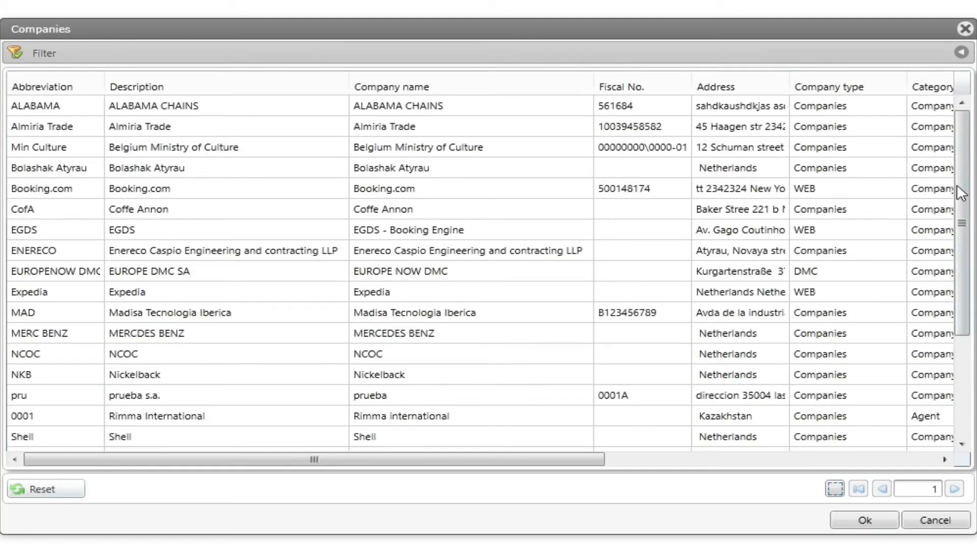
{"action": "left_click_drag", "start_coordinate": [956, 186], "coordinate": [959, 254]}
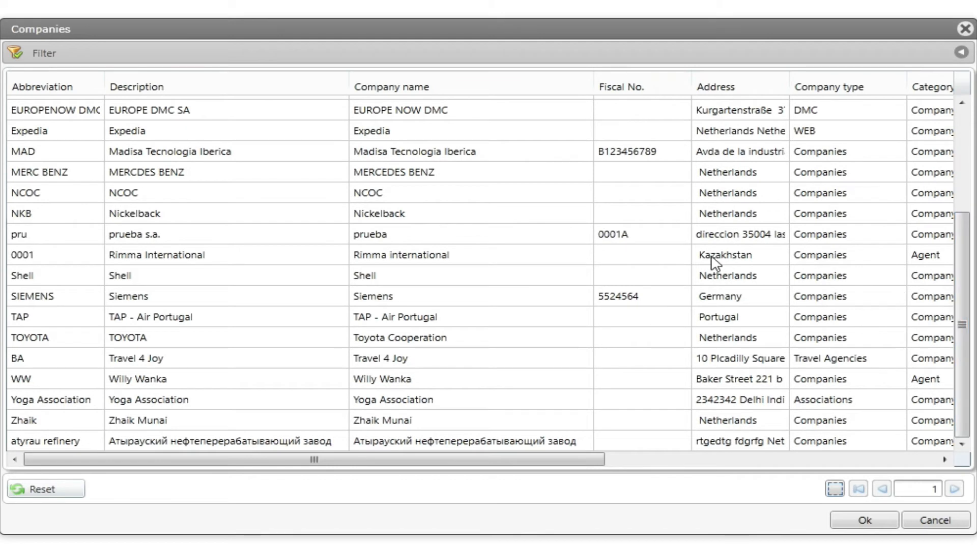
{"action": "left_click", "coordinate": [165, 321]}
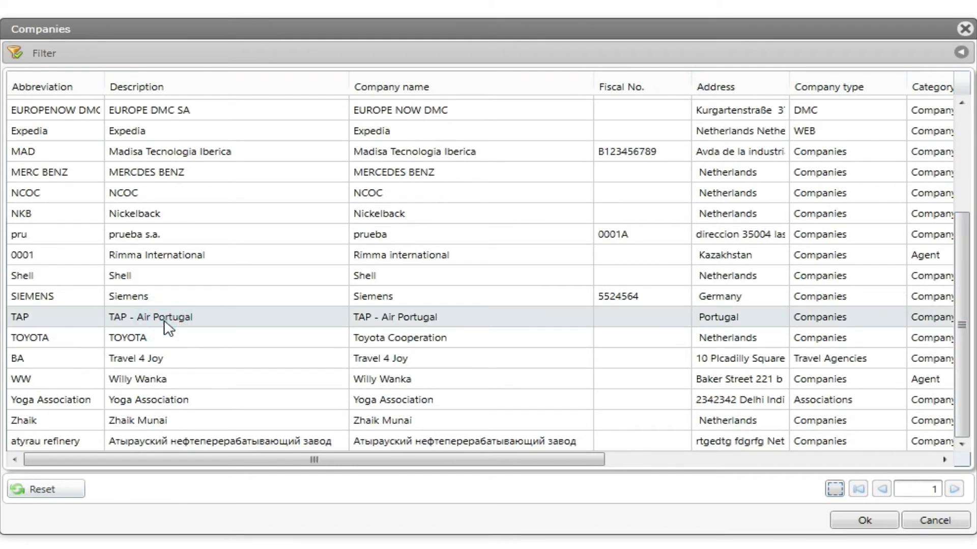
{"action": "double_click", "coordinate": [164, 320]}
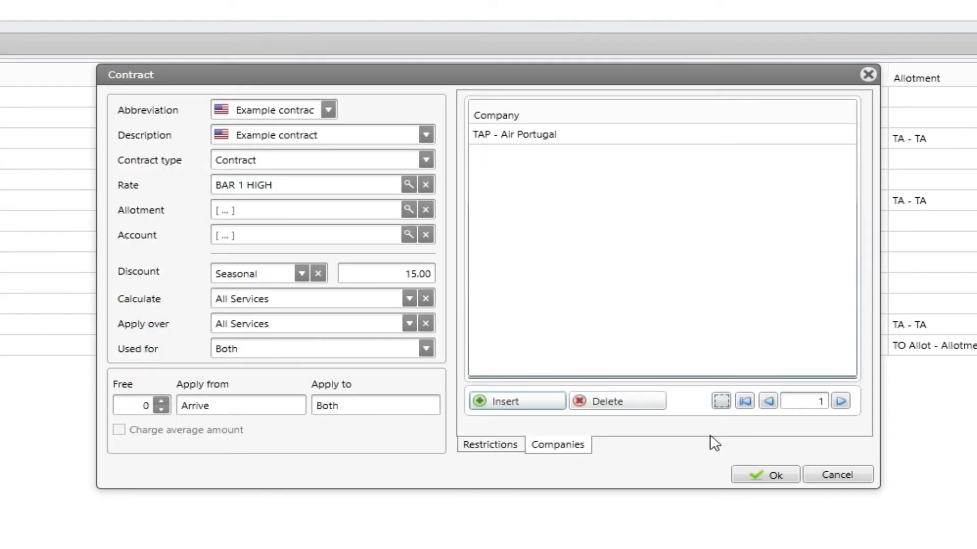
{"action": "left_click", "coordinate": [771, 479]}
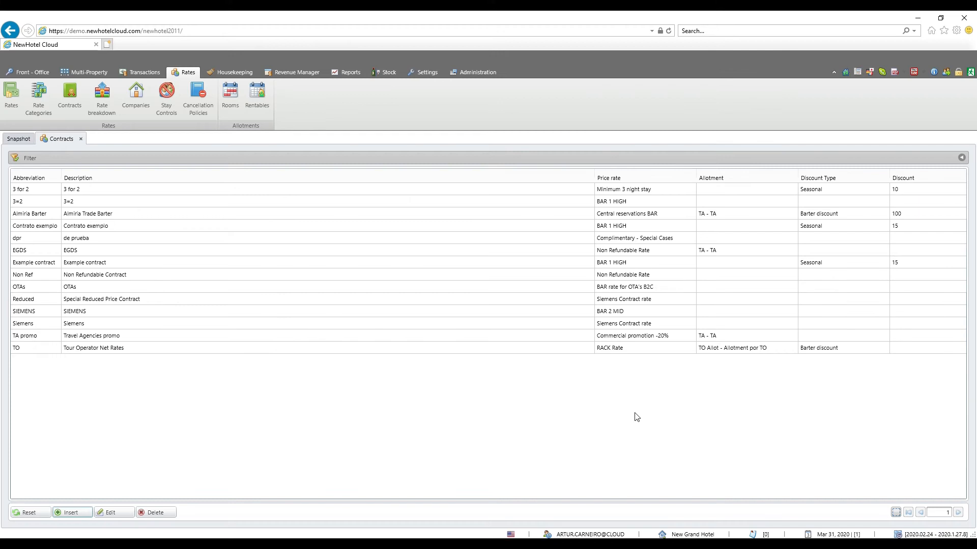
Start a new reservation of type Company and assign TAP - Air Portugal as its company
{"action": "left_click", "coordinate": [26, 74]}
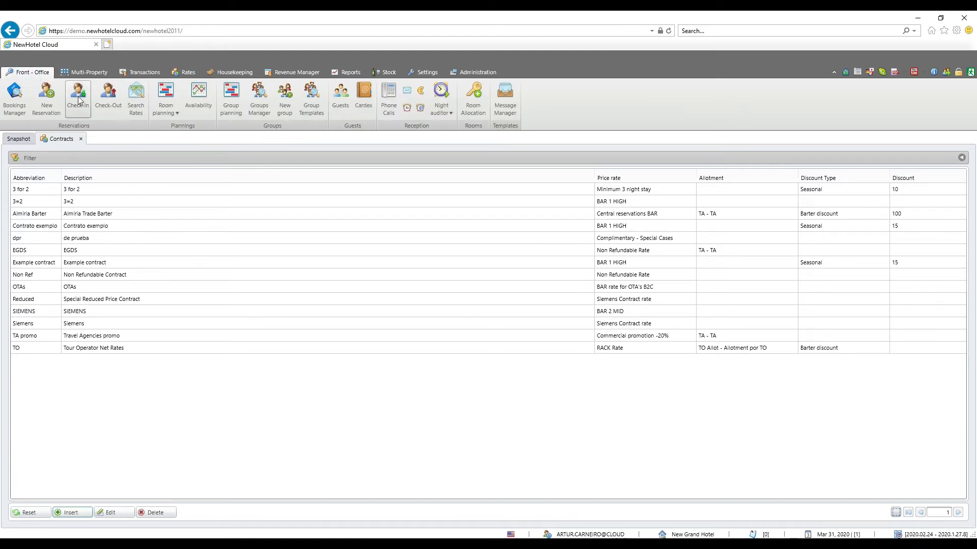
{"action": "left_click", "coordinate": [41, 115]}
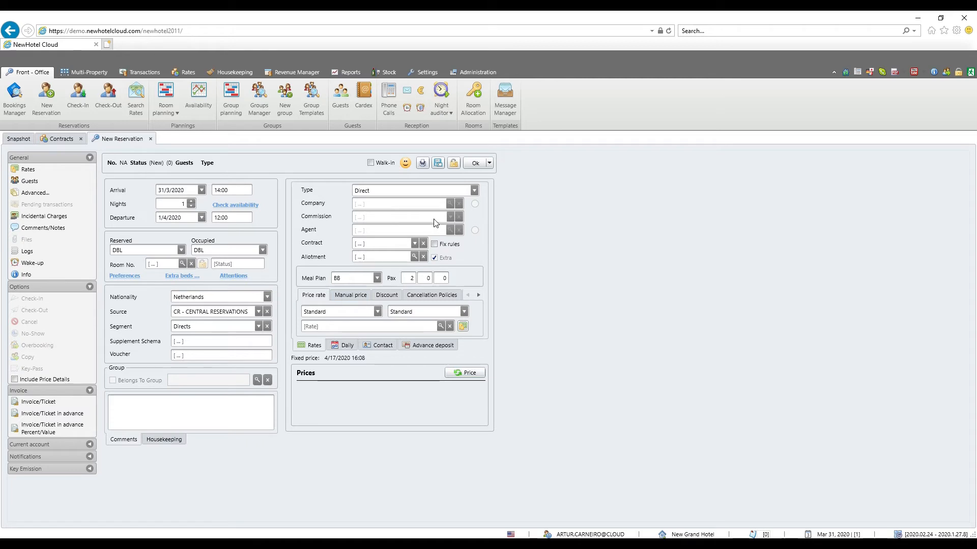
{"action": "left_click", "coordinate": [473, 191]}
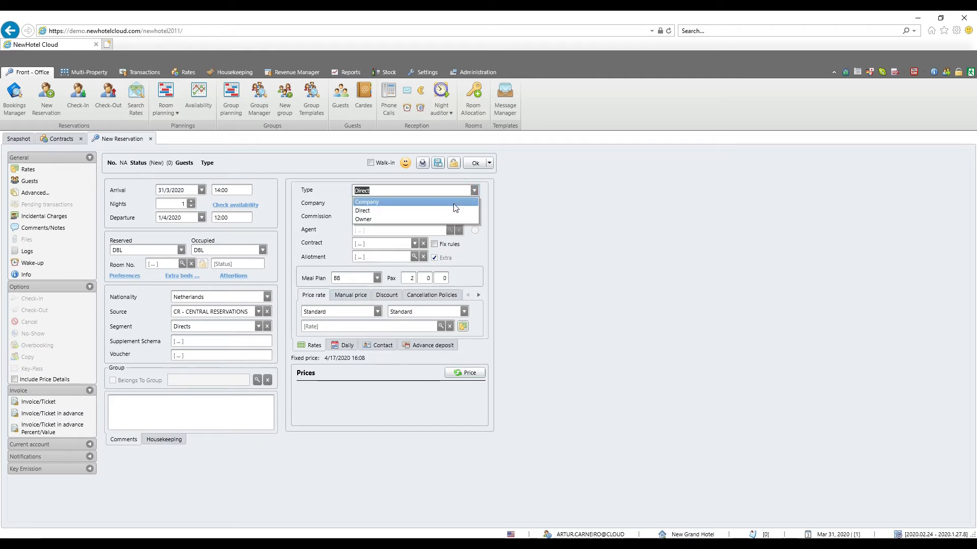
{"action": "left_click", "coordinate": [453, 203]}
{"action": "left_click", "coordinate": [450, 204]}
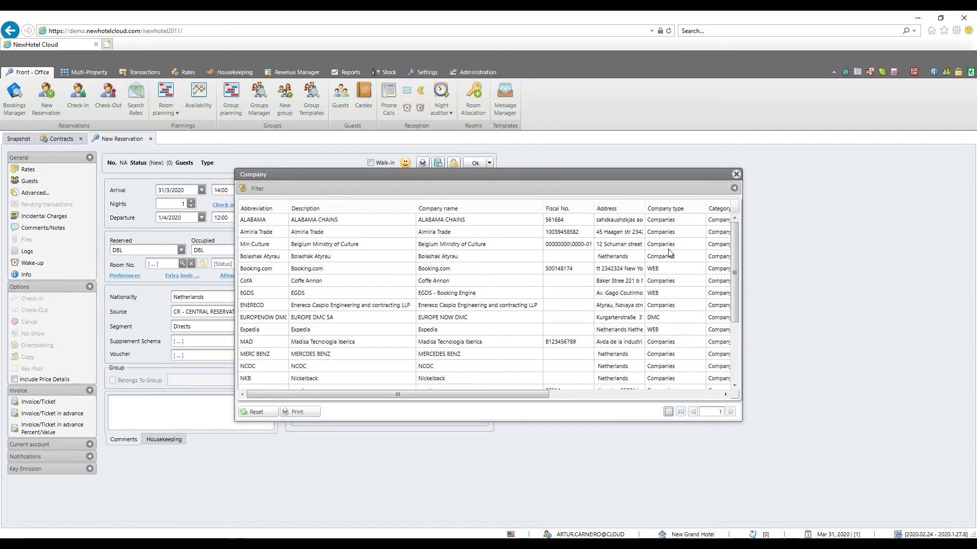
{"action": "scroll", "coordinate": [733, 271], "scroll_direction": "down", "scroll_amount": 3}
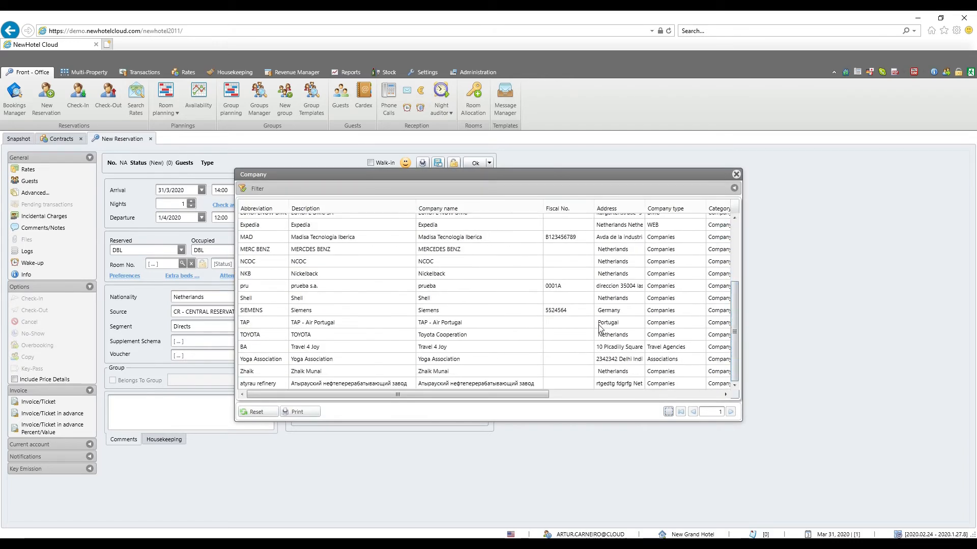
{"action": "double_click", "coordinate": [248, 324]}
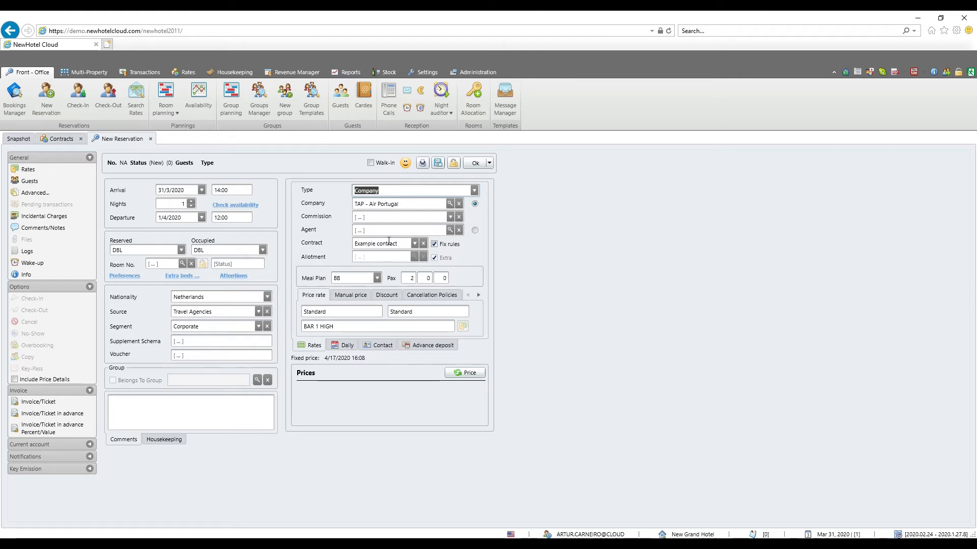
Check the contracts available for the reservation, keep Example contract, and calculate the price
{"action": "left_click", "coordinate": [415, 243]}
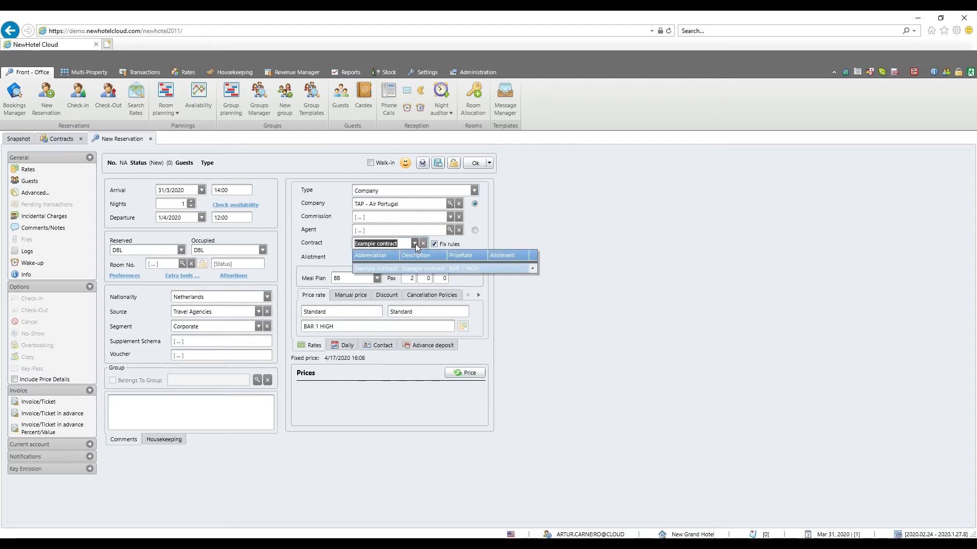
{"action": "left_click", "coordinate": [415, 243]}
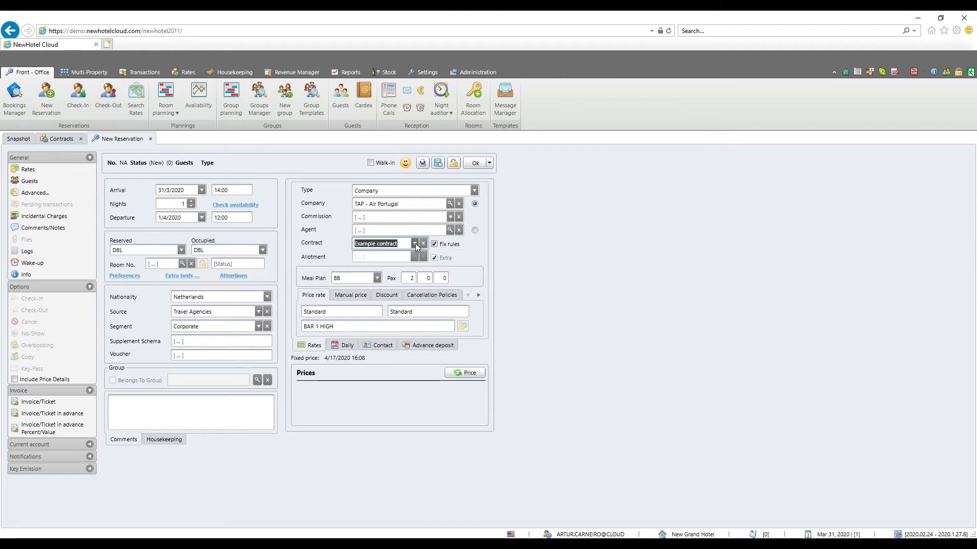
{"action": "left_click", "coordinate": [468, 377]}
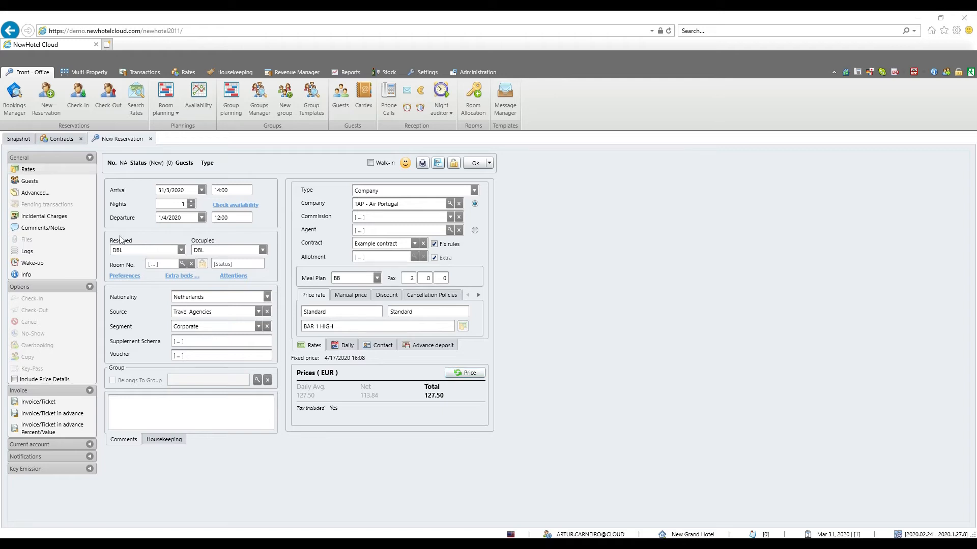
Return to the contracts list and start a new contract with 3by2 as both abbreviation and description
{"action": "left_click", "coordinate": [54, 219]}
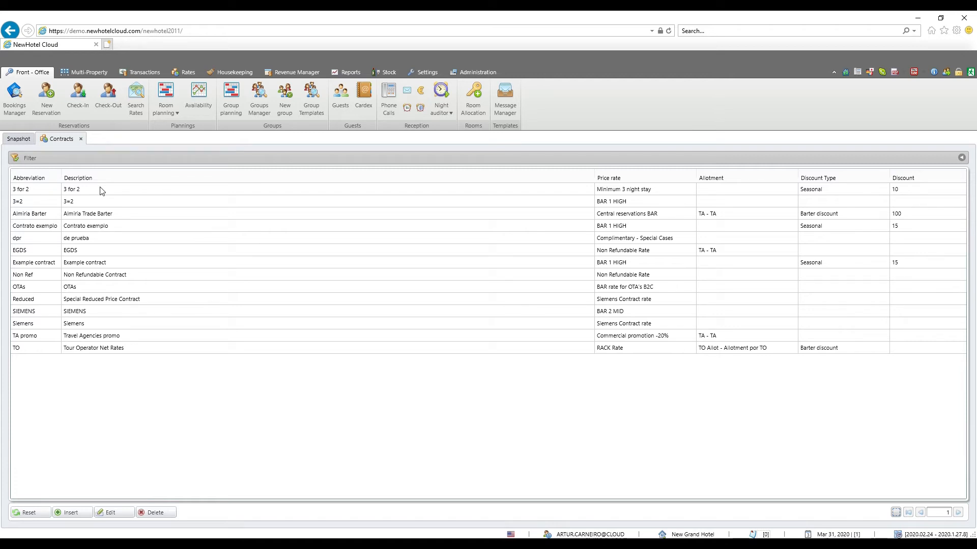
{"action": "left_click", "coordinate": [82, 513]}
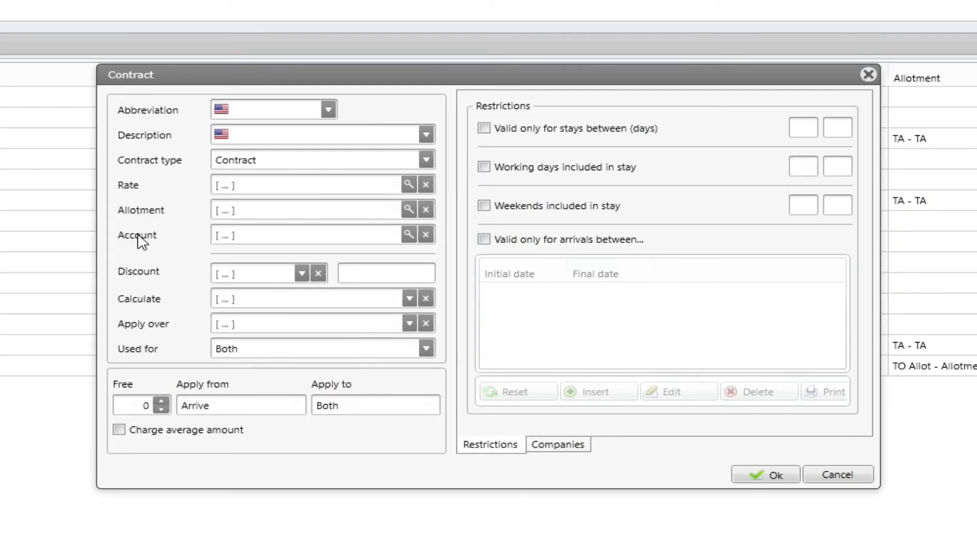
{"action": "left_click", "coordinate": [244, 111]}
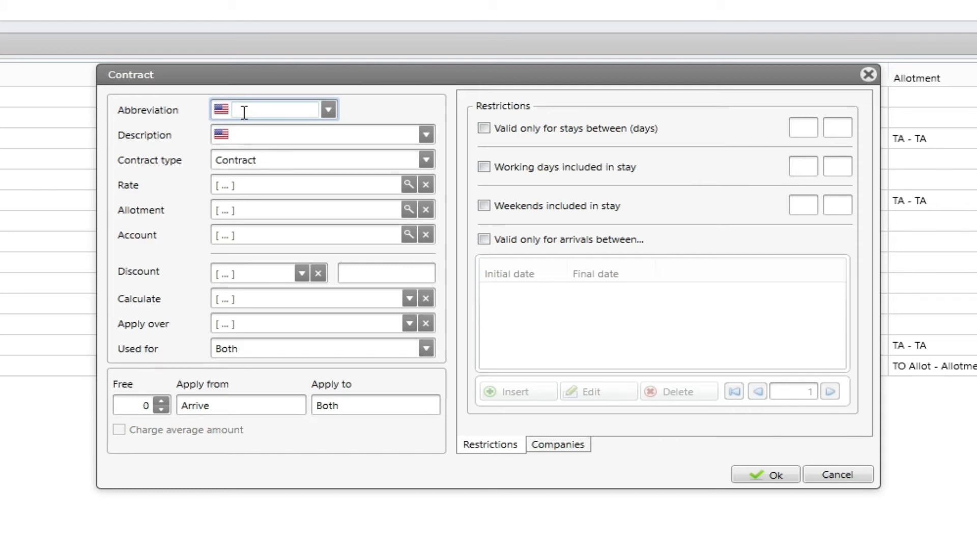
{"action": "type", "text": "3"}
{"action": "type", "text": "0"}
{"action": "double_click", "coordinate": [272, 112]}
{"action": "key", "text": "ctrl+c"}
{"action": "left_click", "coordinate": [252, 137]}
{"action": "key", "text": "ctrl+v"}
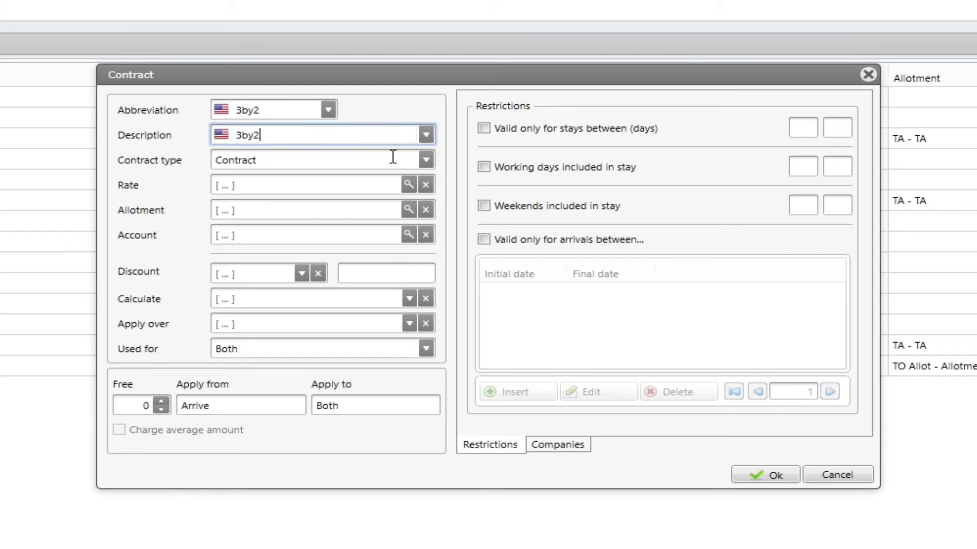
Set the 3by2 contract's type to Offer and assign BAR 1 HIGH as its rate
{"action": "left_click", "coordinate": [425, 162]}
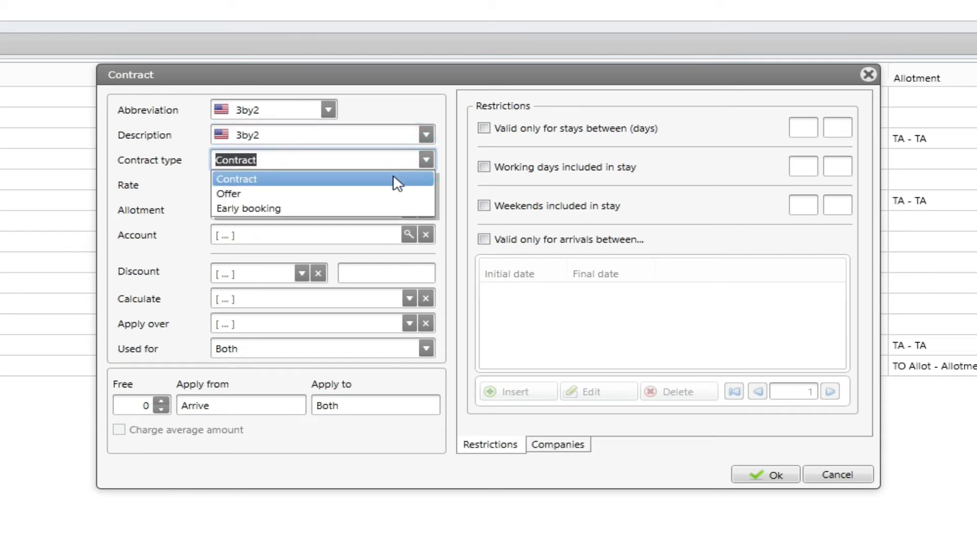
{"action": "left_click", "coordinate": [376, 194]}
{"action": "left_click", "coordinate": [408, 187]}
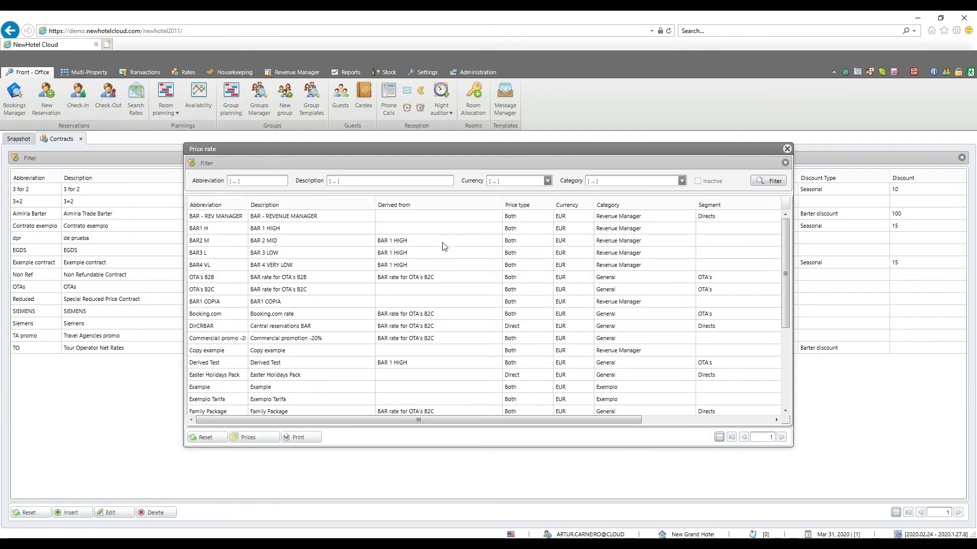
{"action": "double_click", "coordinate": [267, 229]}
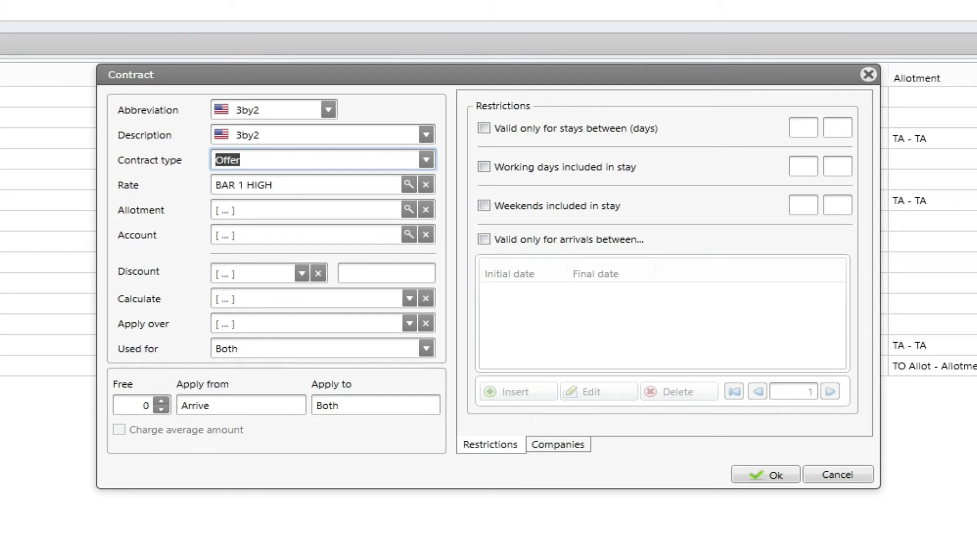
{"action": "left_click", "coordinate": [506, 97]}
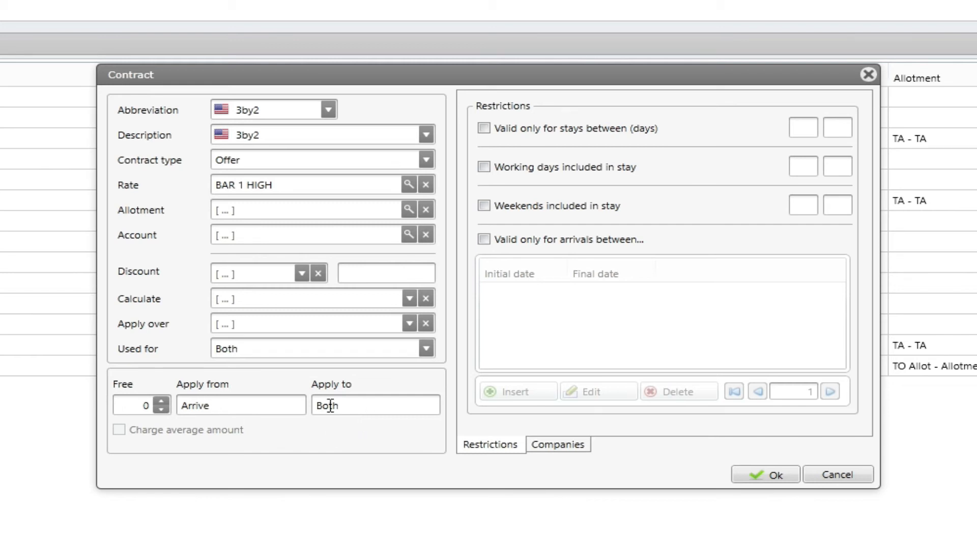
Set the contract's free nights to 1, applied from Departure
{"action": "left_click", "coordinate": [162, 401]}
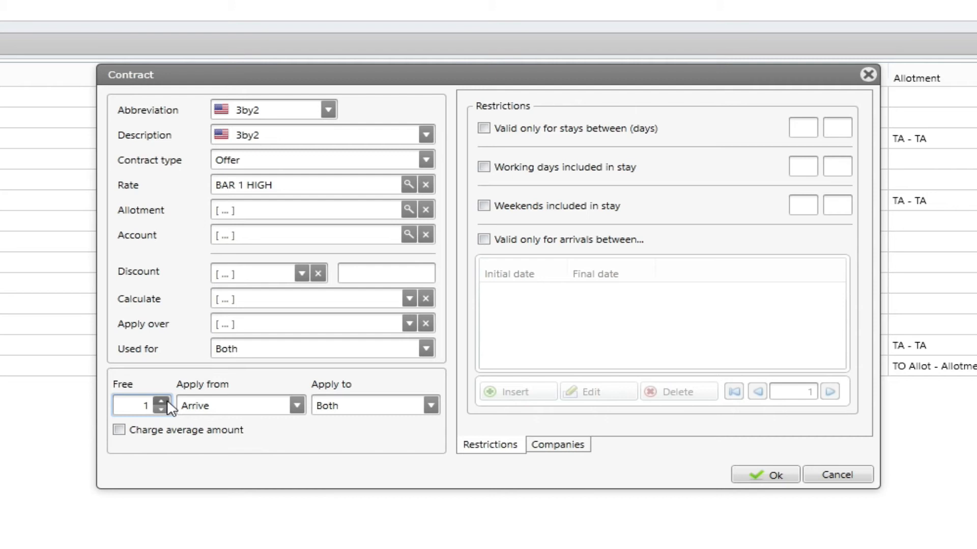
{"action": "left_click", "coordinate": [292, 405]}
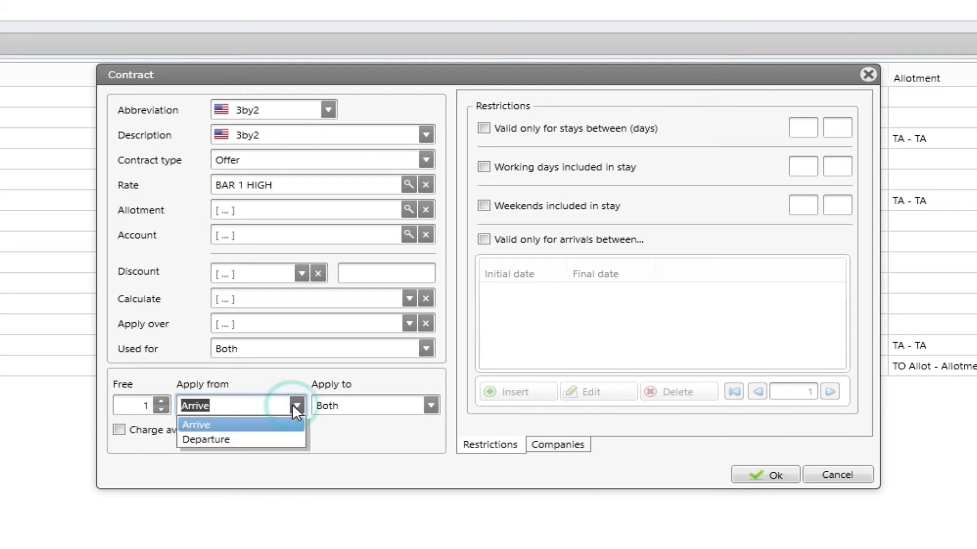
{"action": "left_click", "coordinate": [252, 423]}
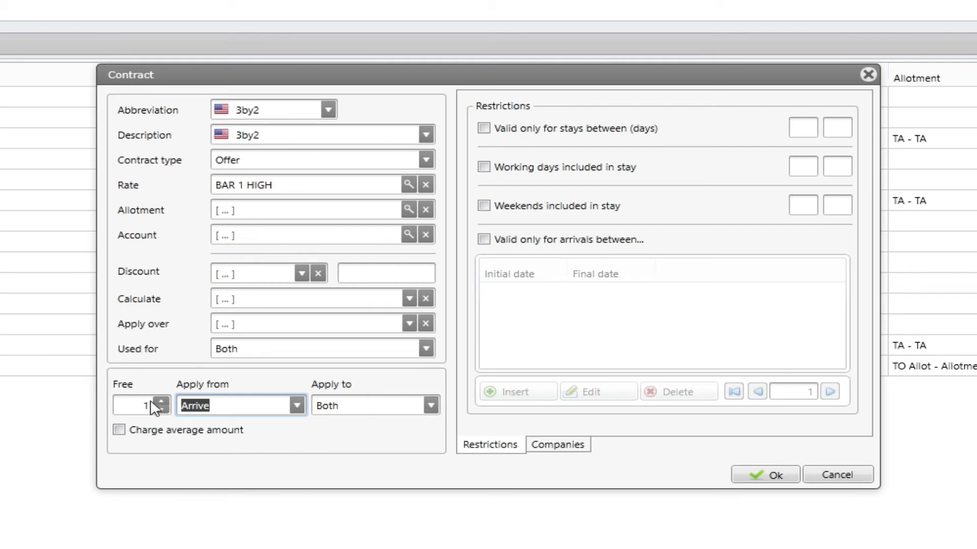
{"action": "left_click", "coordinate": [295, 406]}
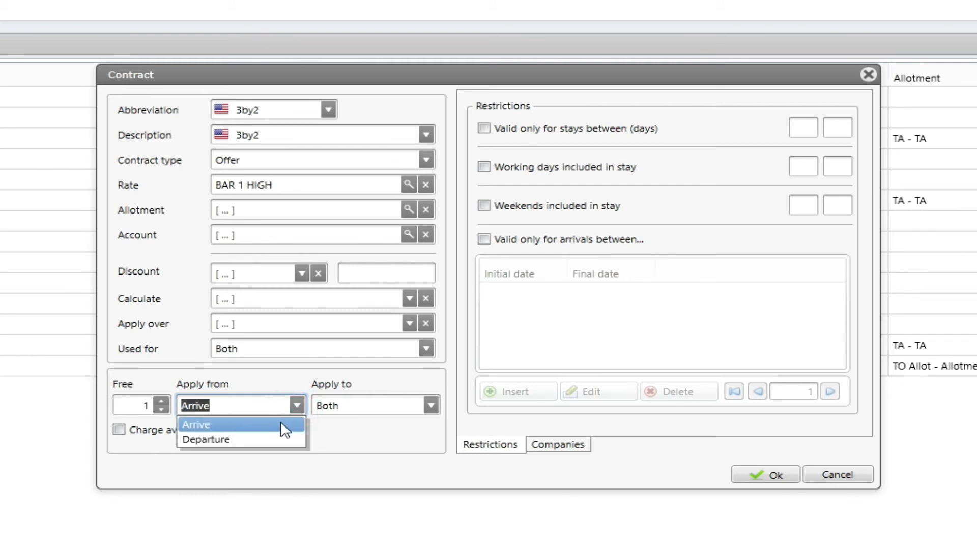
{"action": "left_click", "coordinate": [280, 440]}
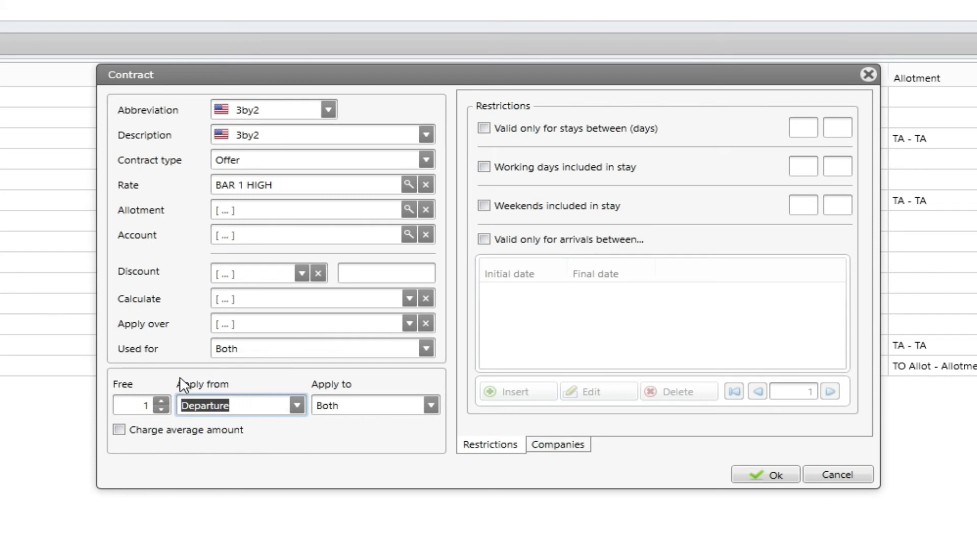
Switch the free night's starting point between Arrive and Departure, and review what the free night can apply to
{"action": "left_click", "coordinate": [298, 405]}
{"action": "left_click", "coordinate": [285, 439]}
{"action": "left_click", "coordinate": [298, 406]}
{"action": "left_click", "coordinate": [294, 427]}
{"action": "left_click", "coordinate": [295, 406]}
{"action": "left_click", "coordinate": [279, 438]}
{"action": "left_click", "coordinate": [431, 405]}
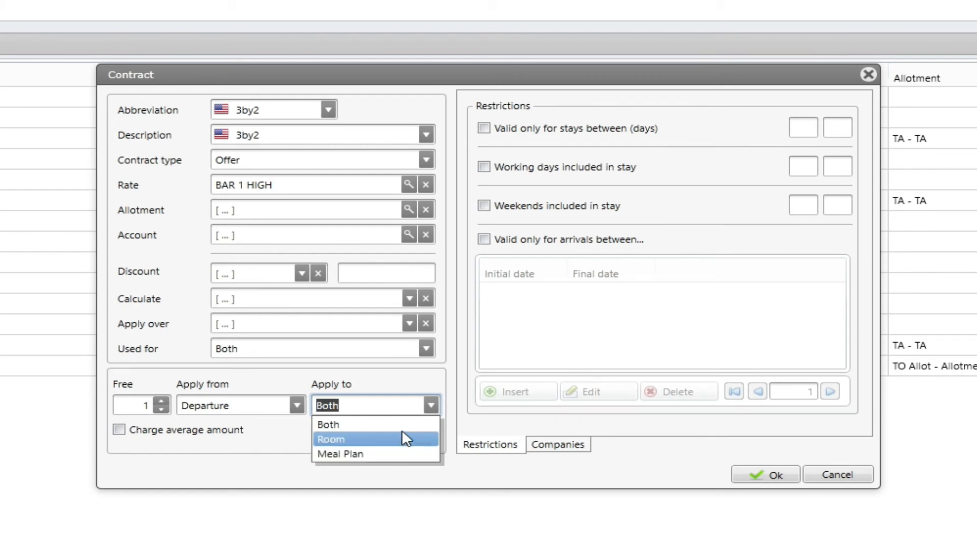
{"action": "left_click", "coordinate": [431, 405]}
Link Bolashak Atyrau, Booking.com, Nickelback, MERCEDES BENZ and Madisa Tecnologia Iberica to the contract and save it
{"action": "left_click", "coordinate": [558, 445]}
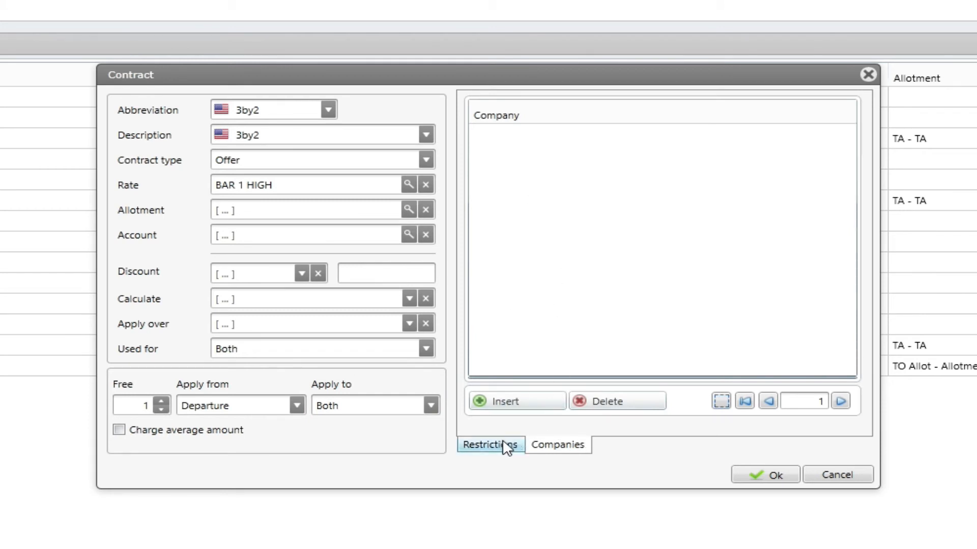
{"action": "left_click", "coordinate": [510, 405]}
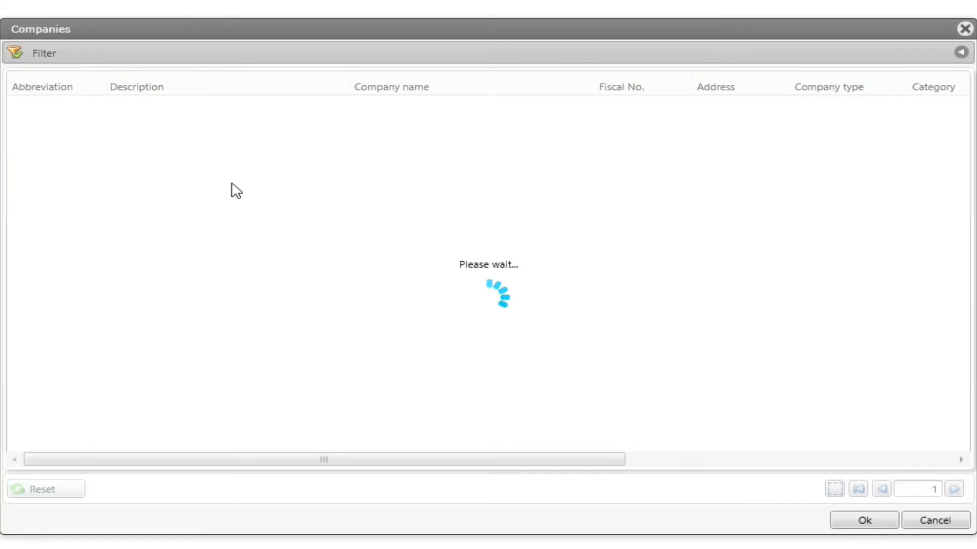
{"action": "left_click", "coordinate": [131, 167]}
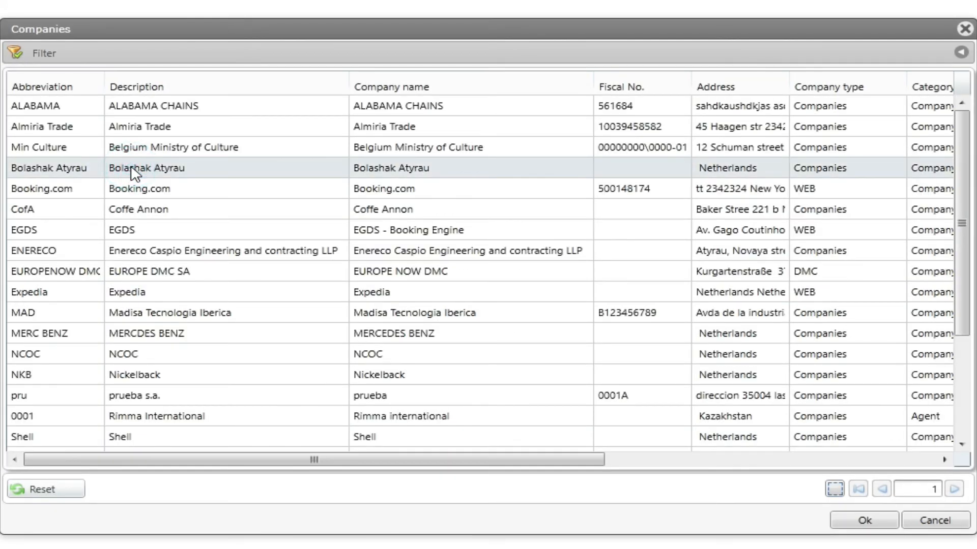
{"action": "left_click", "coordinate": [133, 190]}
{"action": "left_click", "coordinate": [138, 374]}
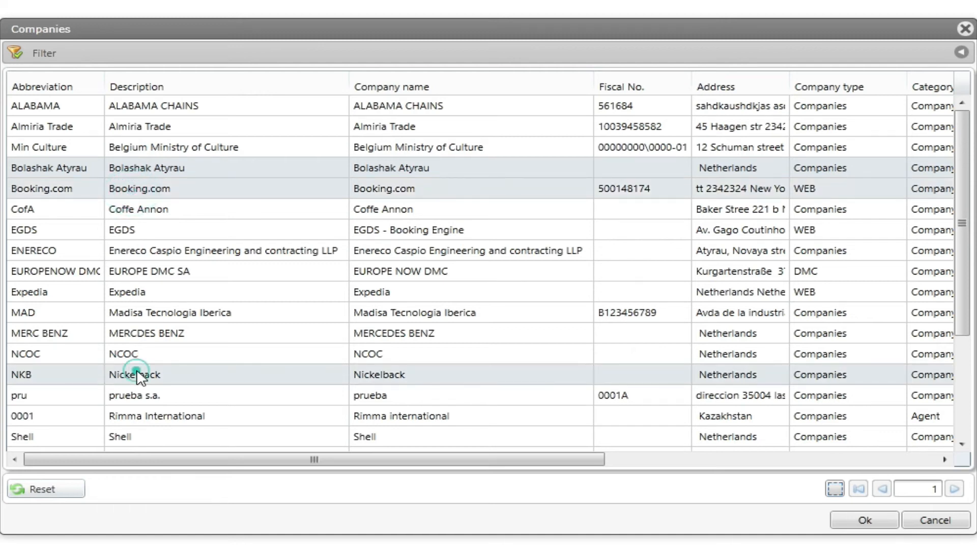
{"action": "left_click", "coordinate": [132, 336]}
{"action": "left_click", "coordinate": [131, 312]}
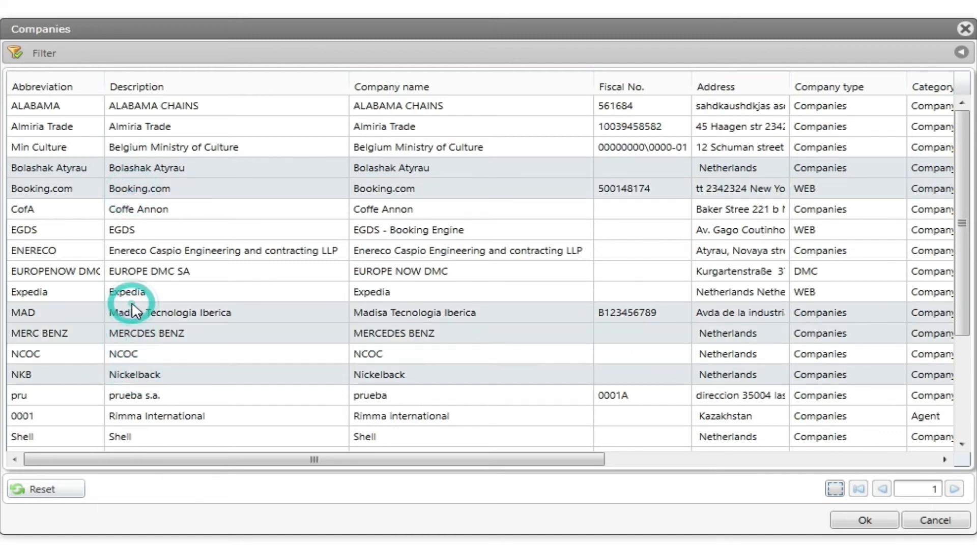
{"action": "left_click", "coordinate": [863, 522]}
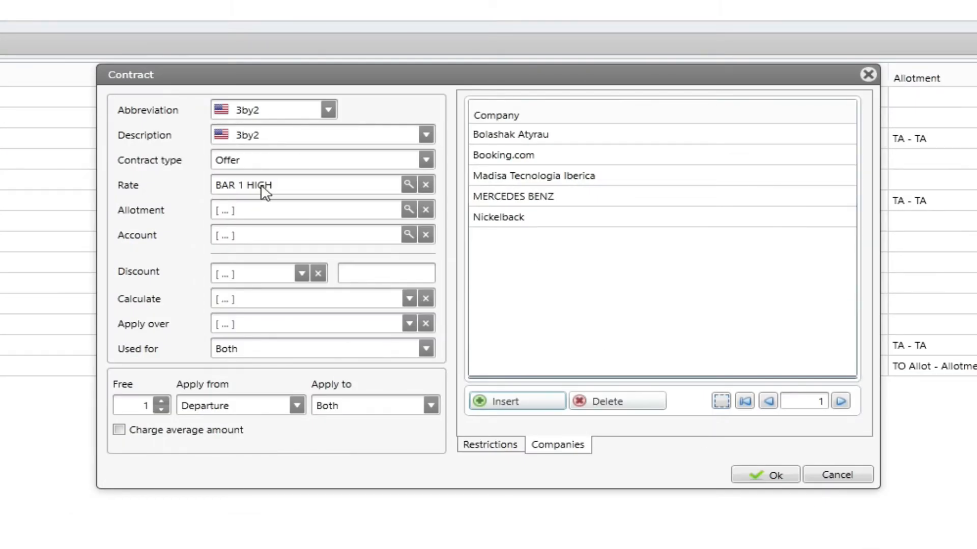
{"action": "left_click", "coordinate": [753, 478]}
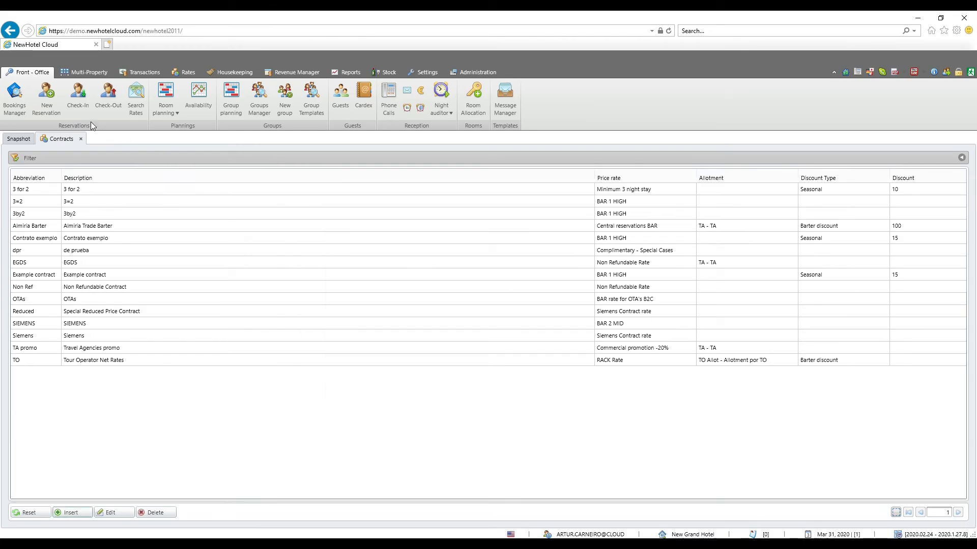
Start a new reservation for 3 nights with the 3by2 contract and calculate its price
{"action": "left_click", "coordinate": [57, 99]}
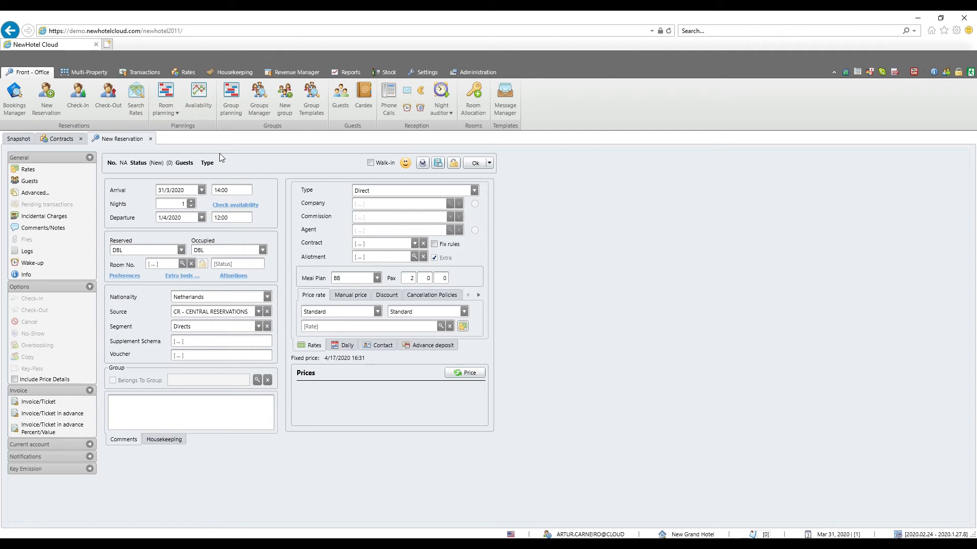
{"action": "left_click", "coordinate": [191, 201]}
{"action": "left_click", "coordinate": [190, 201]}
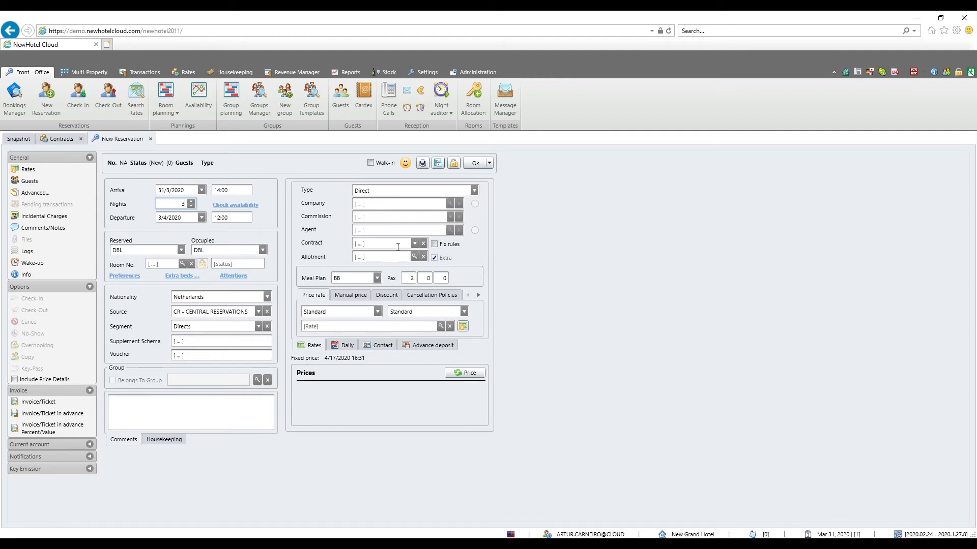
{"action": "left_click", "coordinate": [416, 243]}
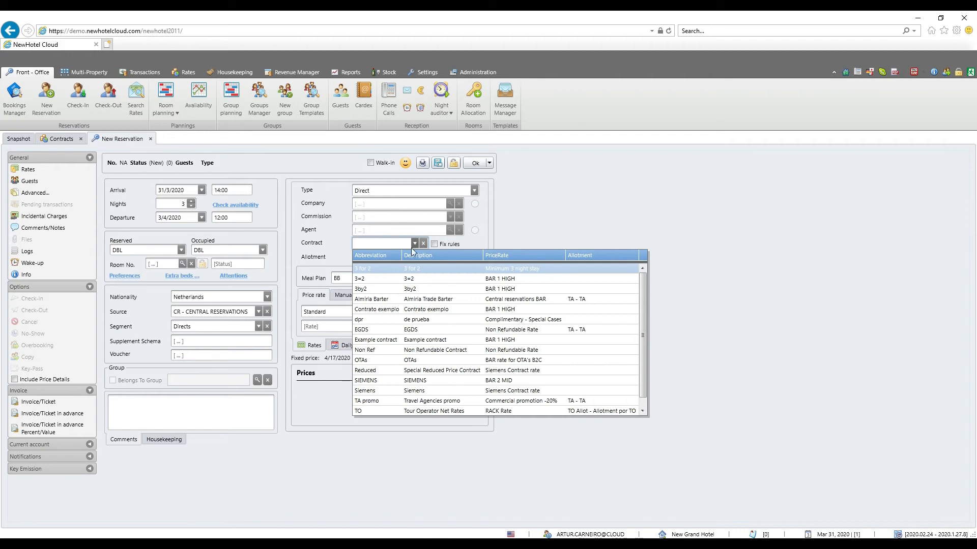
{"action": "left_click", "coordinate": [401, 289]}
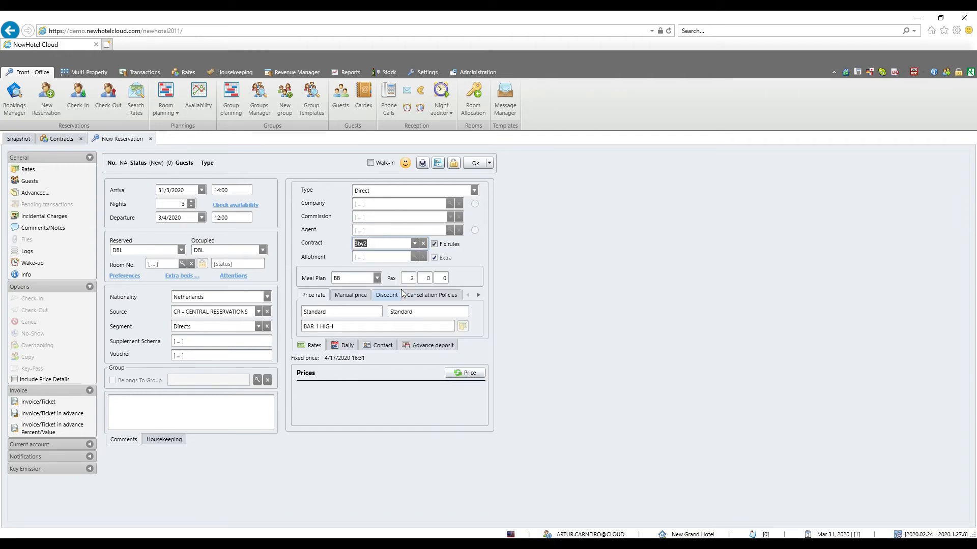
{"action": "left_click", "coordinate": [457, 374]}
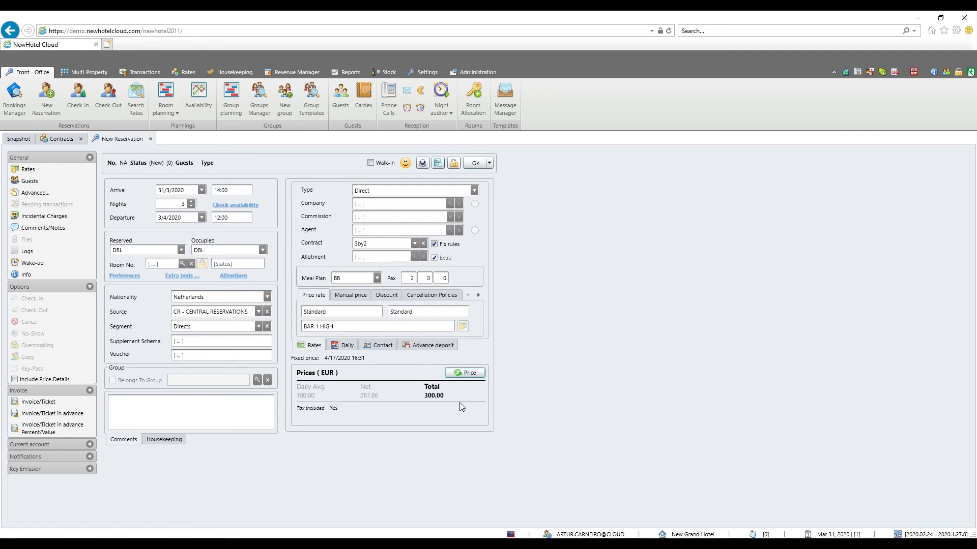
Execute the reservation's incidental charges to examine the charges per day, and close the reservation
{"action": "left_click", "coordinate": [67, 217]}
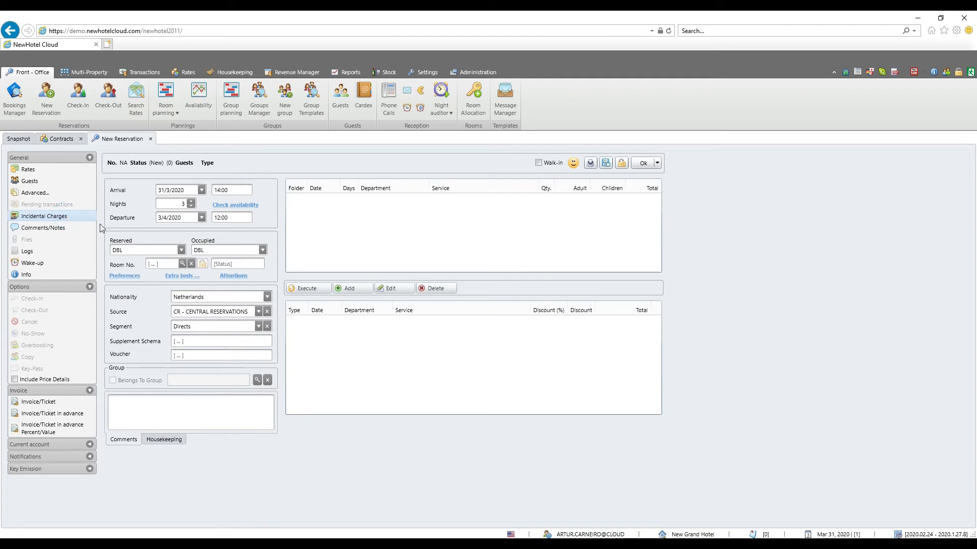
{"action": "left_click", "coordinate": [326, 292]}
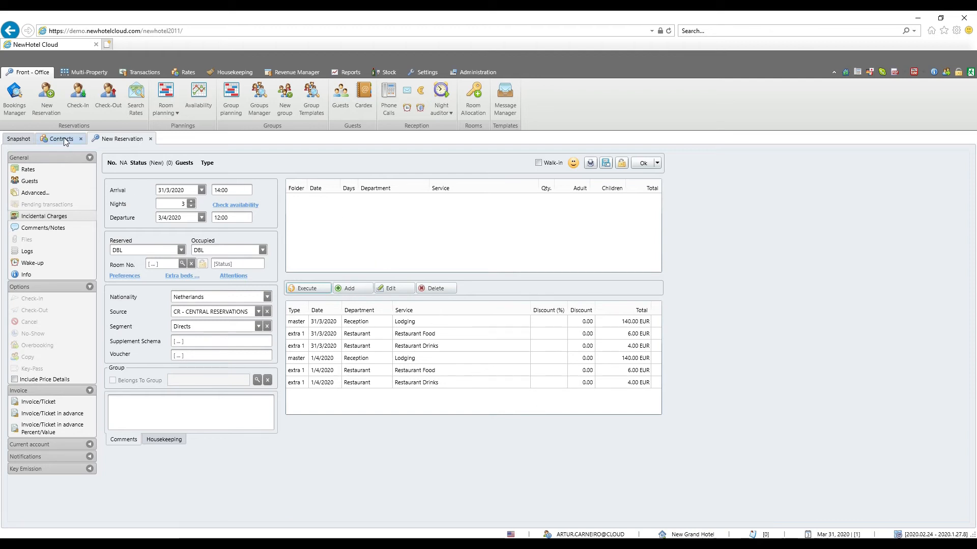
{"action": "left_click", "coordinate": [150, 139]}
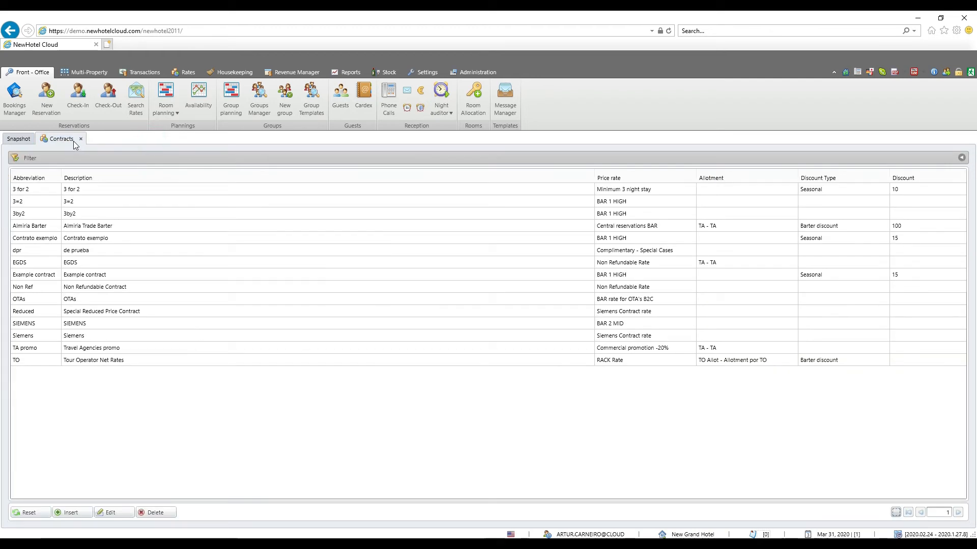
Enable charging the average amount in the 3by2 contract and save it
{"action": "double_click", "coordinate": [47, 213]}
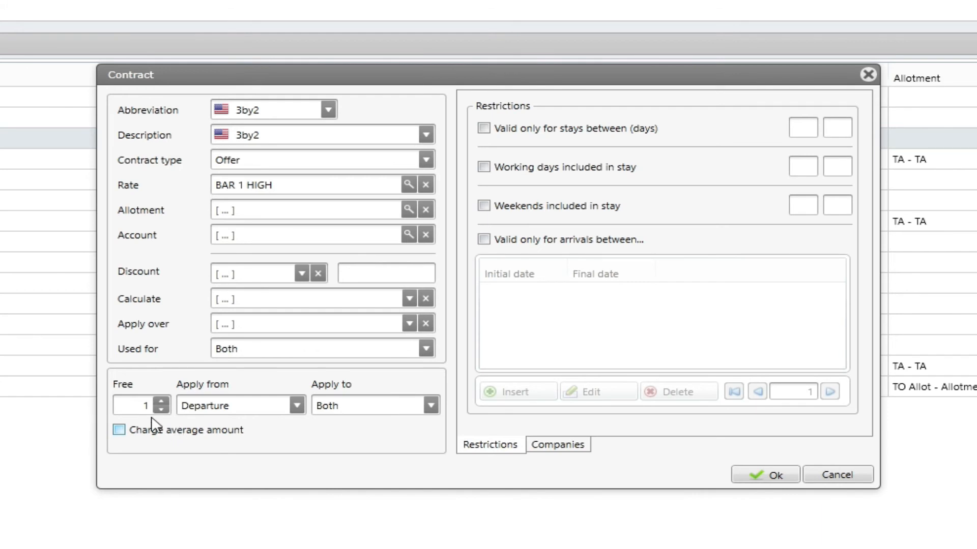
{"action": "left_click", "coordinate": [119, 430]}
{"action": "left_click", "coordinate": [760, 481]}
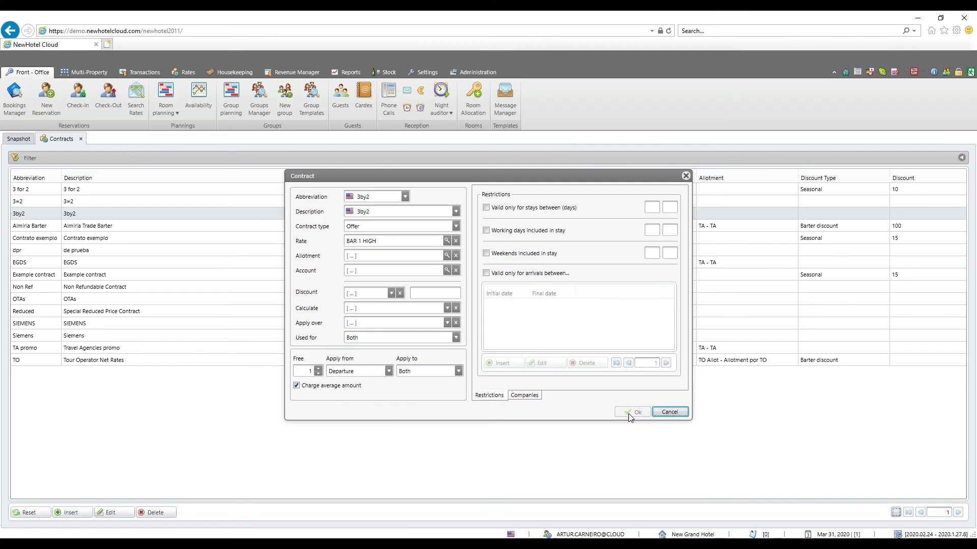
Start another 3-night reservation, assign the edited 3by2 contract, and calculate the price
{"action": "left_click", "coordinate": [48, 86]}
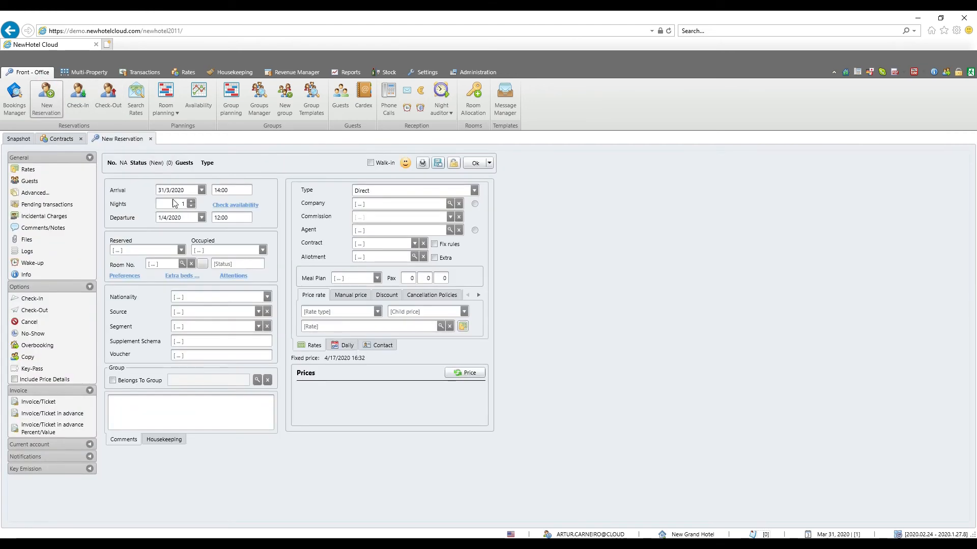
{"action": "left_click", "coordinate": [191, 202]}
{"action": "left_click", "coordinate": [191, 202]}
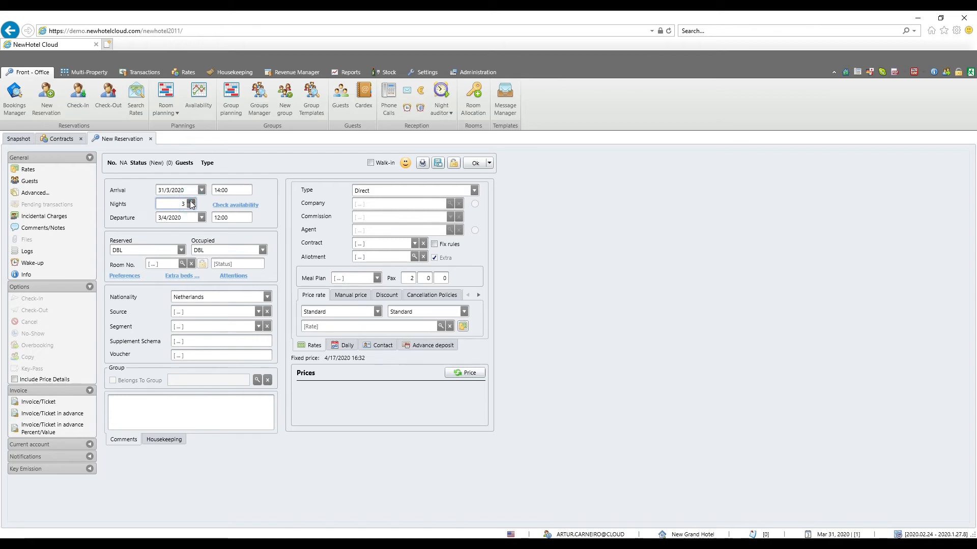
{"action": "left_click", "coordinate": [415, 244]}
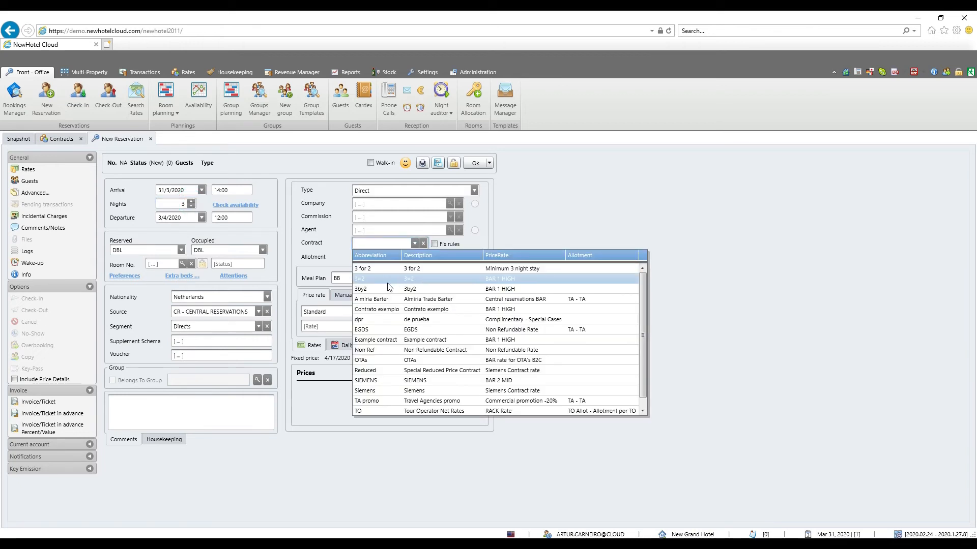
{"action": "left_click", "coordinate": [387, 289]}
{"action": "left_click", "coordinate": [447, 373]}
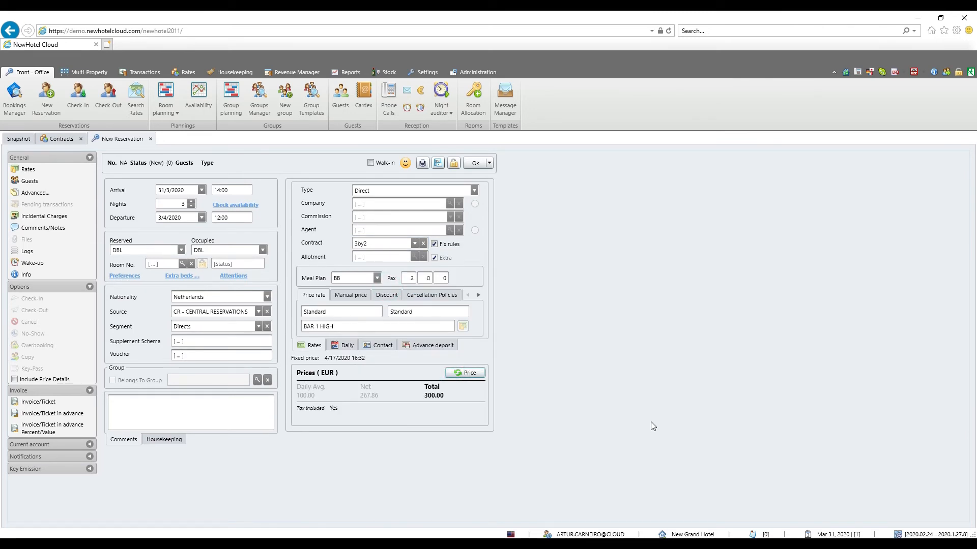
Execute the new reservation's incidental charges and examine how the amounts are spread over the nights
{"action": "left_click", "coordinate": [38, 218]}
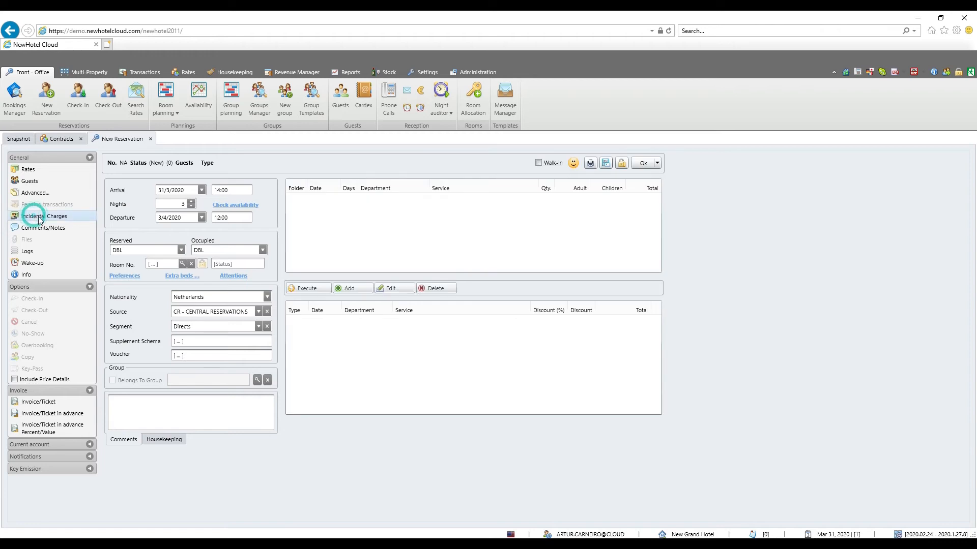
{"action": "left_click", "coordinate": [318, 290]}
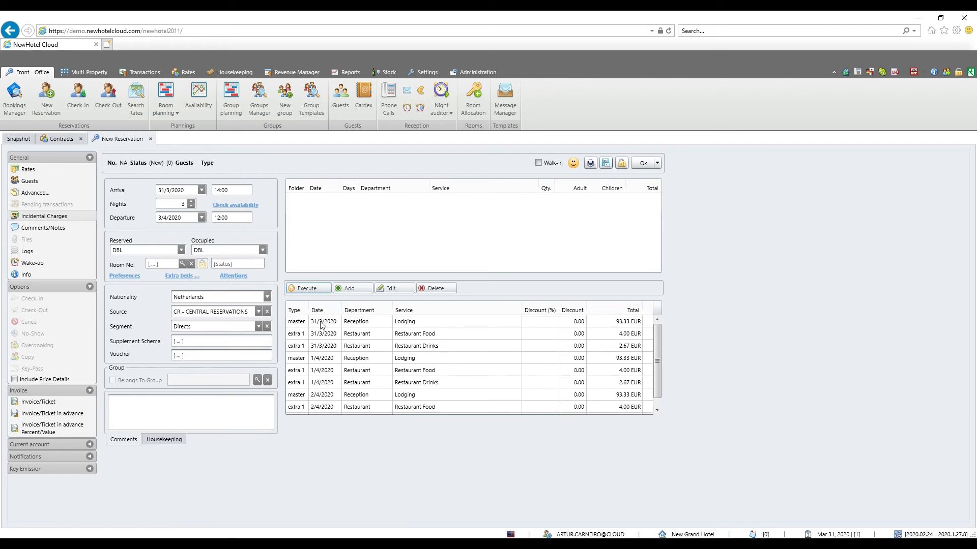
{"action": "scroll", "coordinate": [361, 324], "scroll_direction": "down", "scroll_amount": 1}
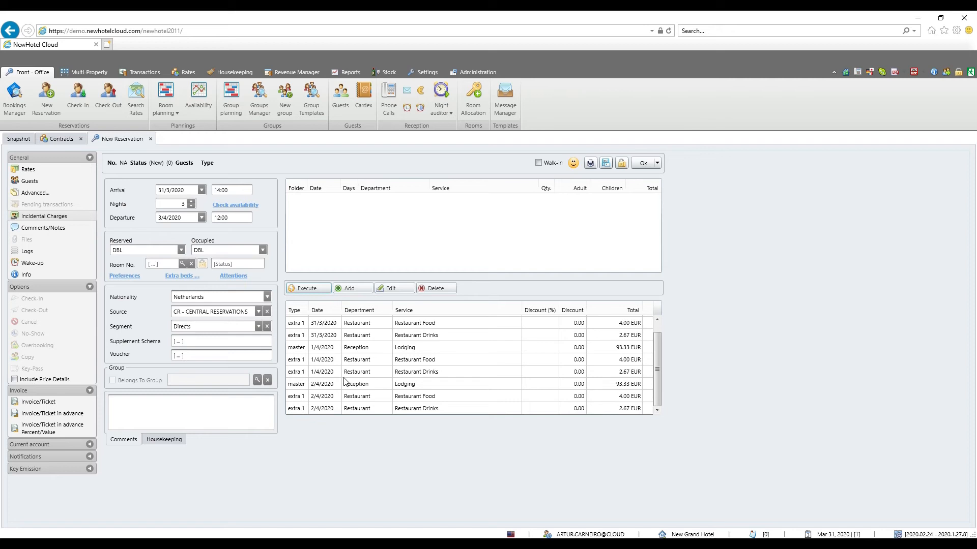
{"action": "scroll", "coordinate": [569, 374], "scroll_direction": "up", "scroll_amount": 1}
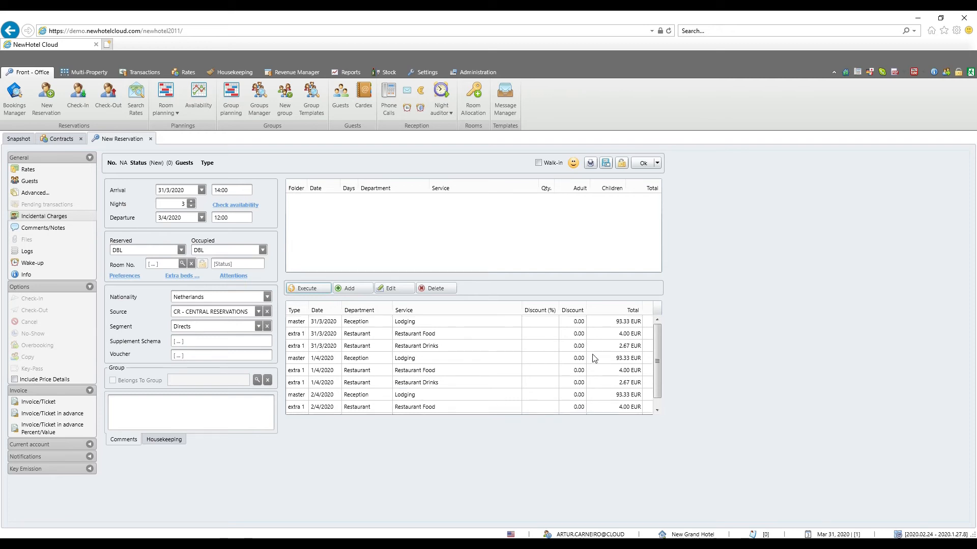
Examine the rest of the reservation's daily incidental charges and close the reservation
{"action": "scroll", "coordinate": [616, 337], "scroll_direction": "down", "scroll_amount": 1}
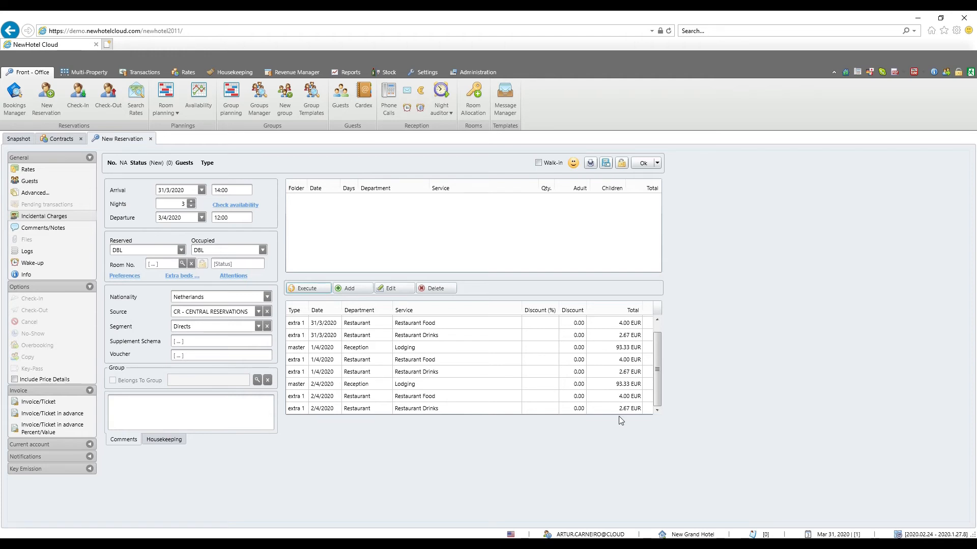
{"action": "left_click", "coordinate": [150, 138]}
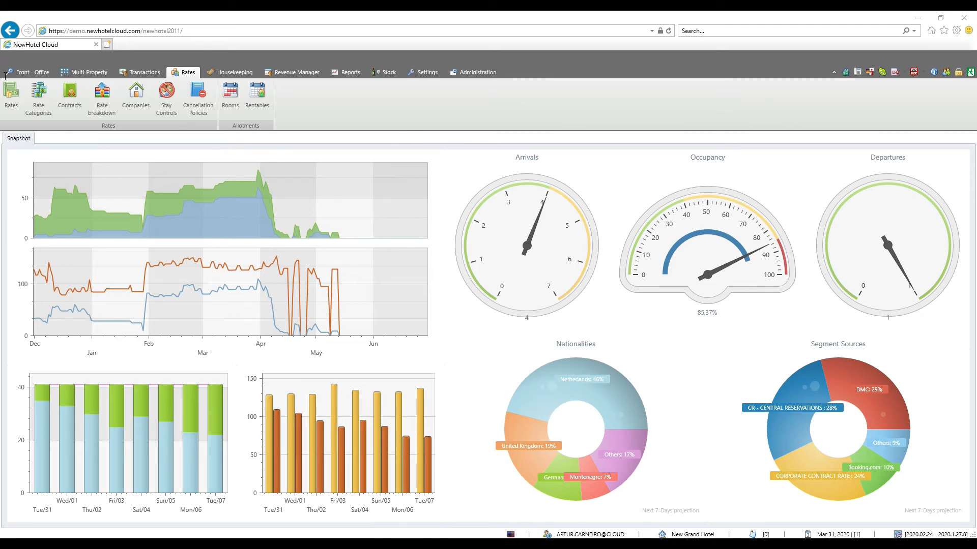
Edit the Exemplo rate category, entering "example" as its description, and save it
{"action": "left_click", "coordinate": [38, 108]}
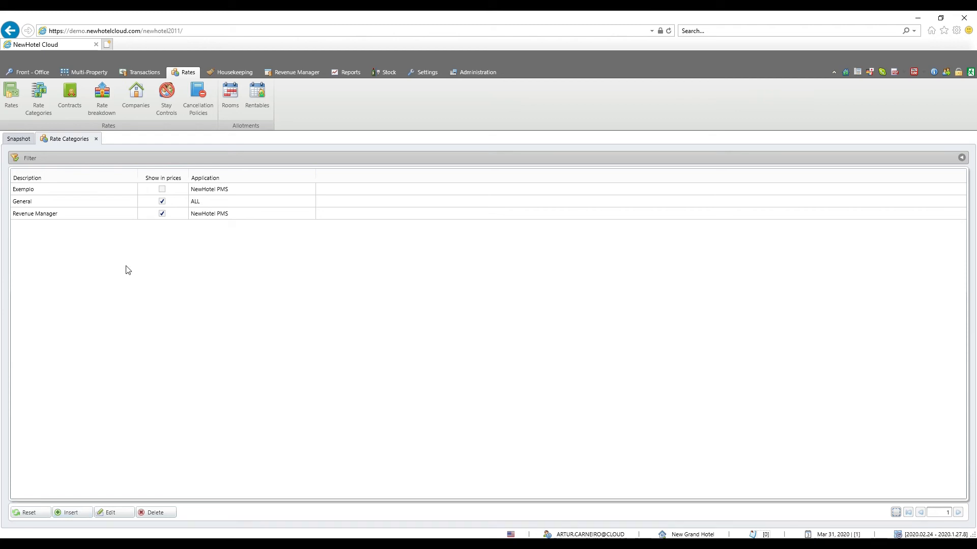
{"action": "double_click", "coordinate": [33, 189]}
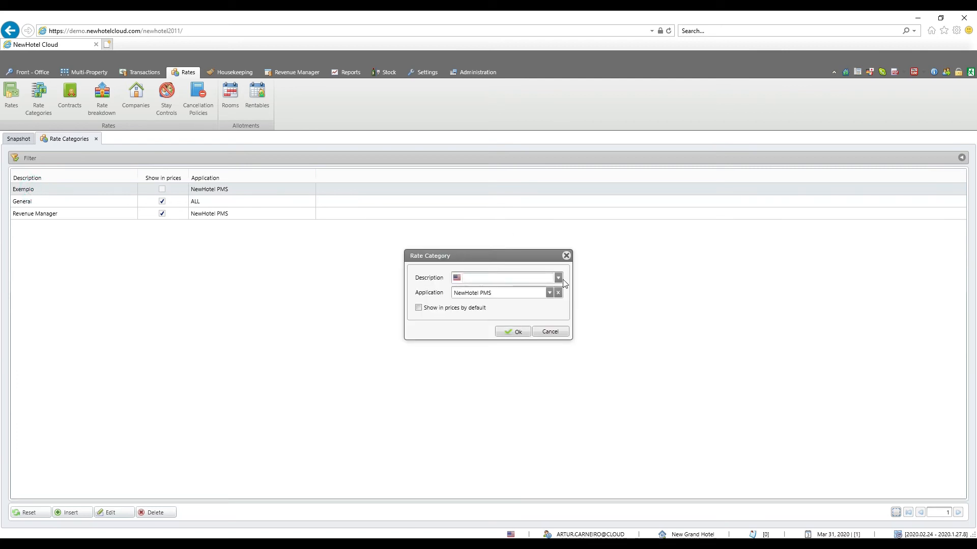
{"action": "left_click", "coordinate": [493, 276]}
{"action": "type", "text": "example"}
{"action": "left_click", "coordinate": [512, 332]}
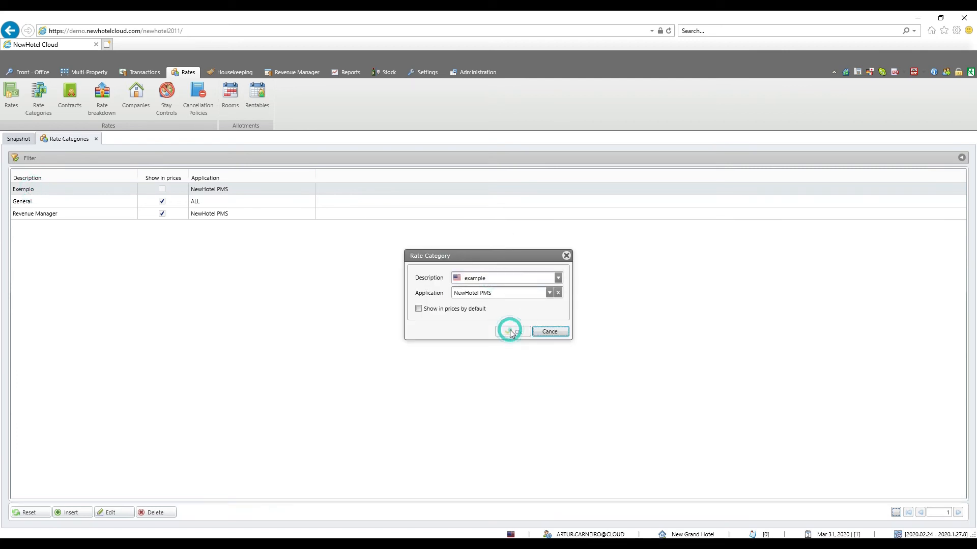
Examine the category assignment in the general settings of the Example price rate
{"action": "left_click", "coordinate": [8, 107]}
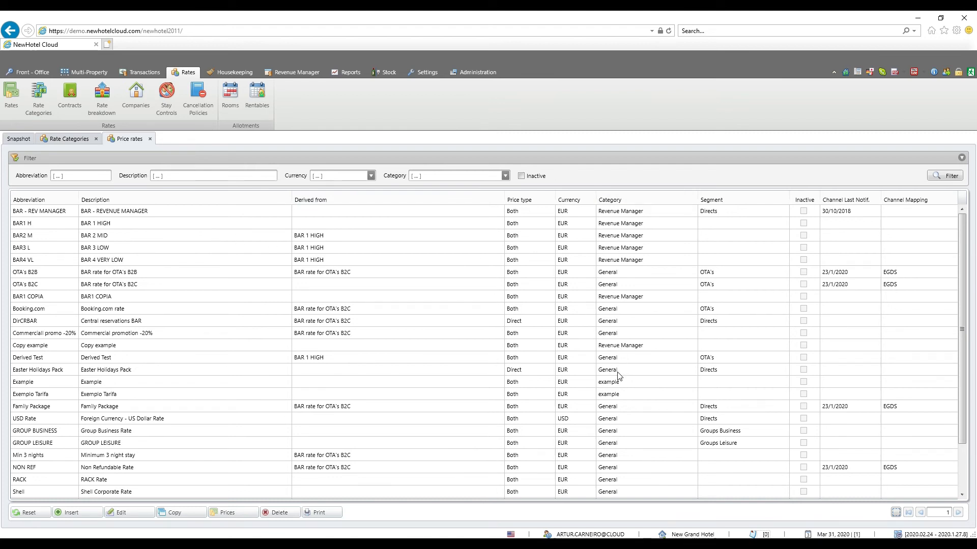
{"action": "double_click", "coordinate": [45, 383]}
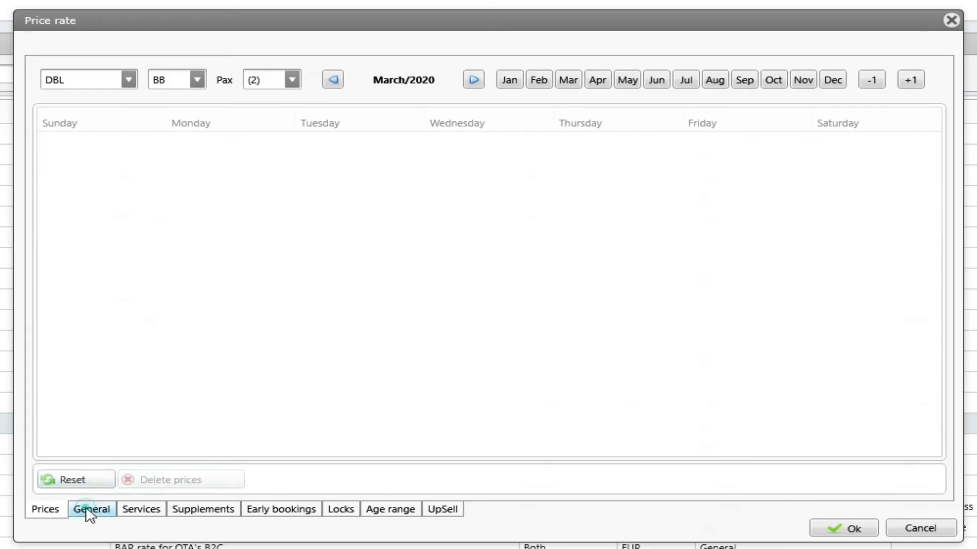
{"action": "left_click", "coordinate": [91, 510]}
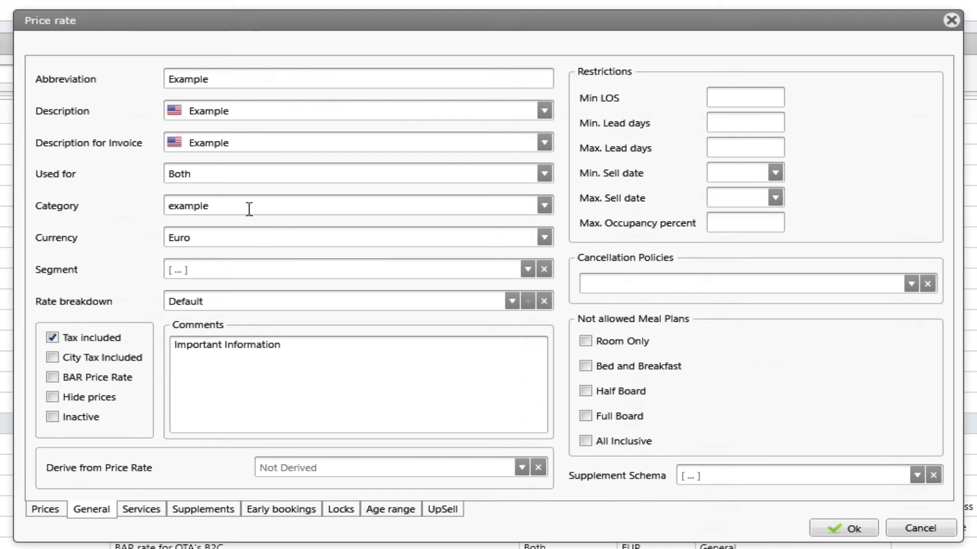
{"action": "left_click", "coordinate": [543, 205]}
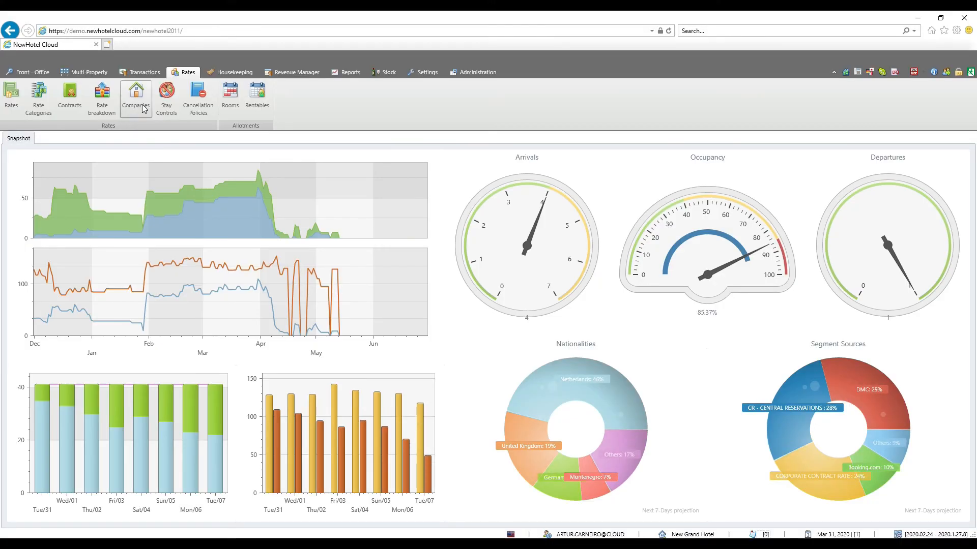
Start a new stay control for the period 31/3/2020 to 5/4/2020, applied to all weekdays
{"action": "left_click", "coordinate": [160, 100]}
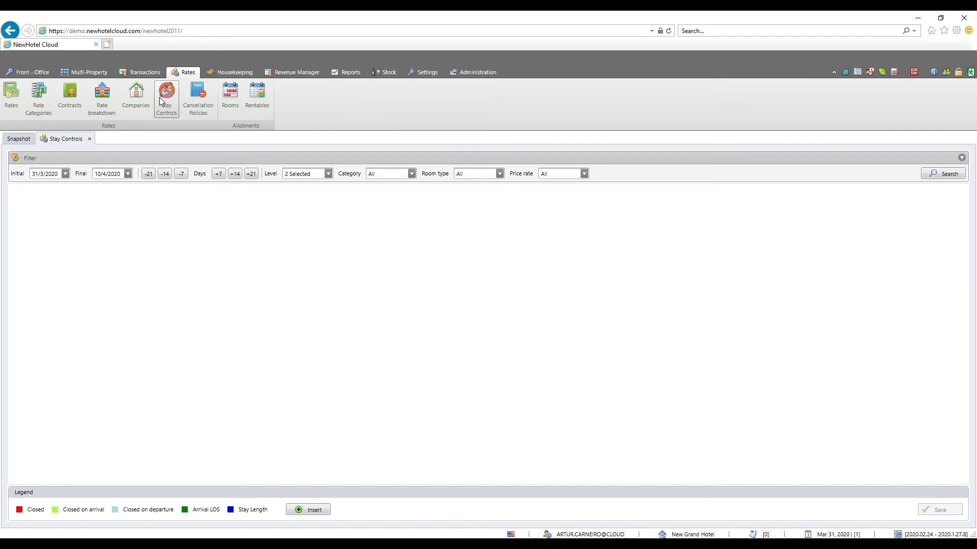
{"action": "left_click", "coordinate": [316, 509]}
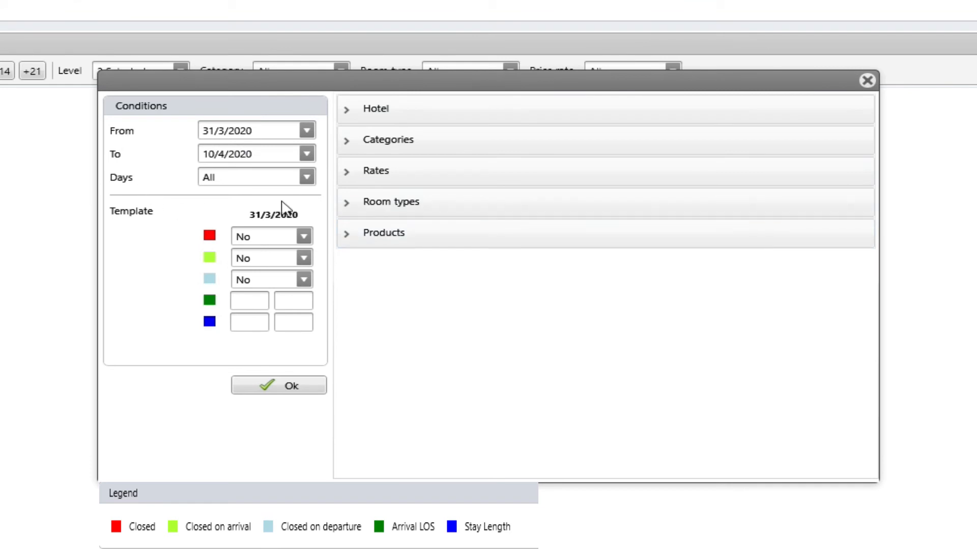
{"action": "left_click", "coordinate": [307, 131]}
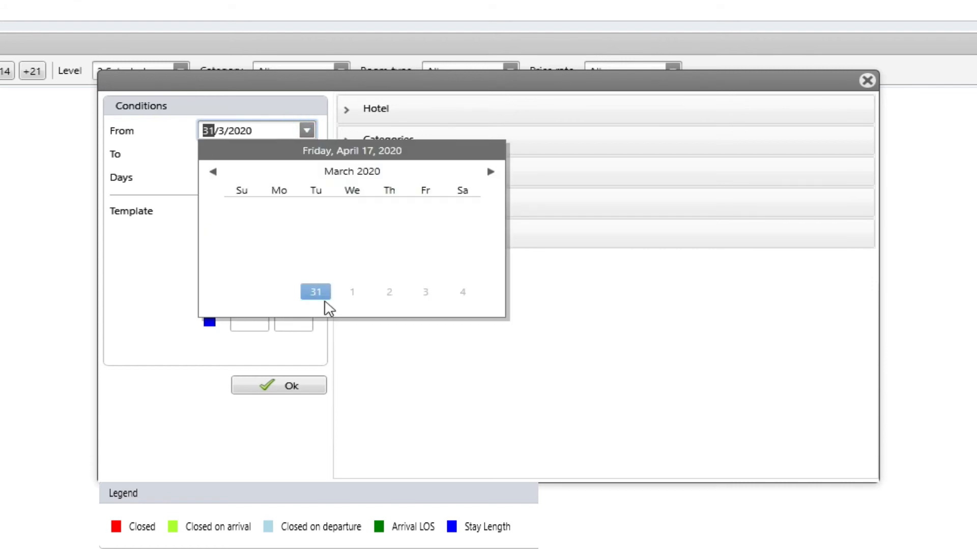
{"action": "left_click", "coordinate": [318, 292]}
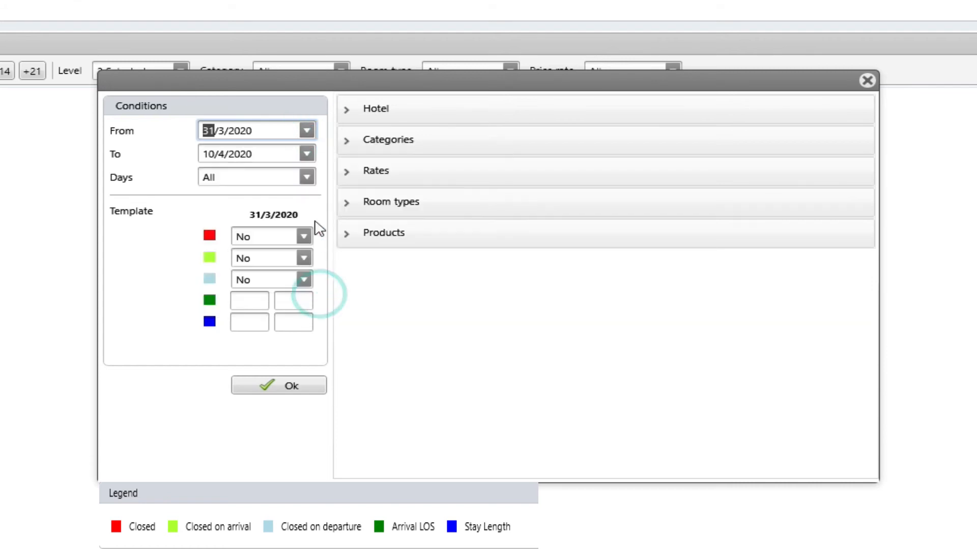
{"action": "left_click", "coordinate": [303, 154]}
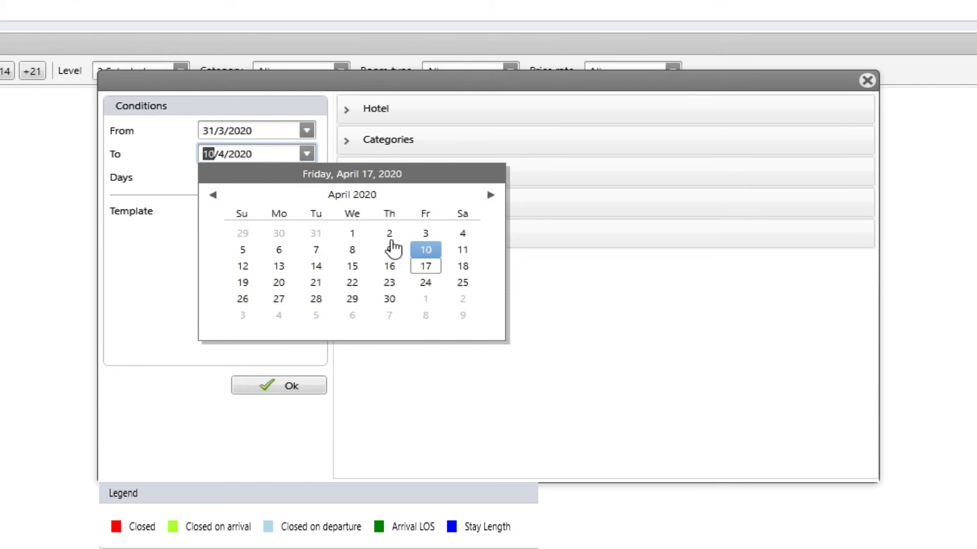
{"action": "left_click", "coordinate": [243, 251]}
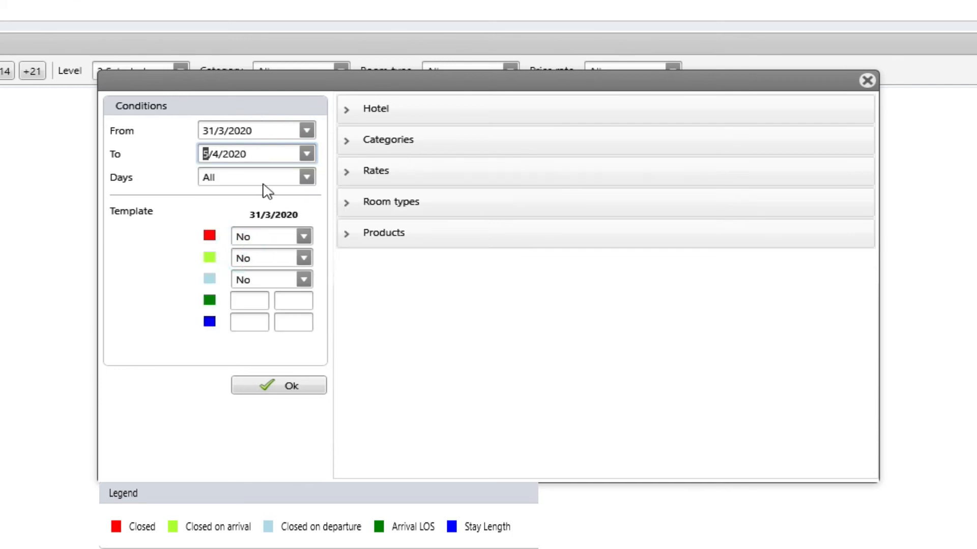
{"action": "left_click", "coordinate": [307, 178]}
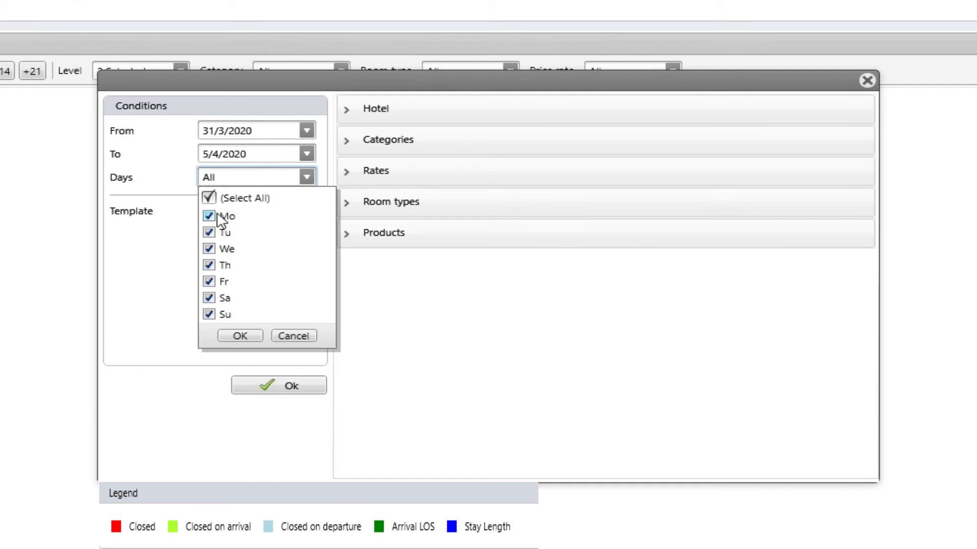
{"action": "left_click", "coordinate": [240, 336]}
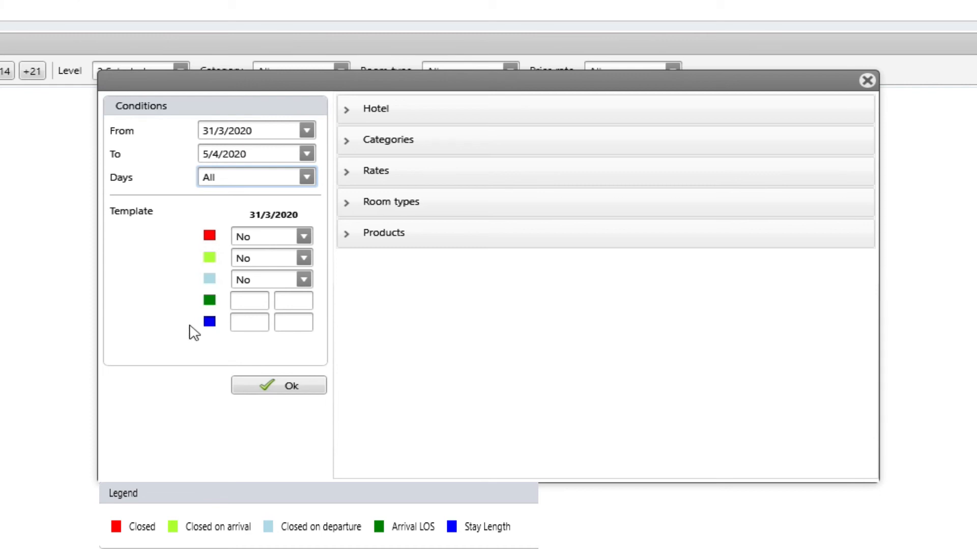
Set the Closed restriction to Yes and apply it at hotel level to New Grand Hotel
{"action": "left_click", "coordinate": [304, 236]}
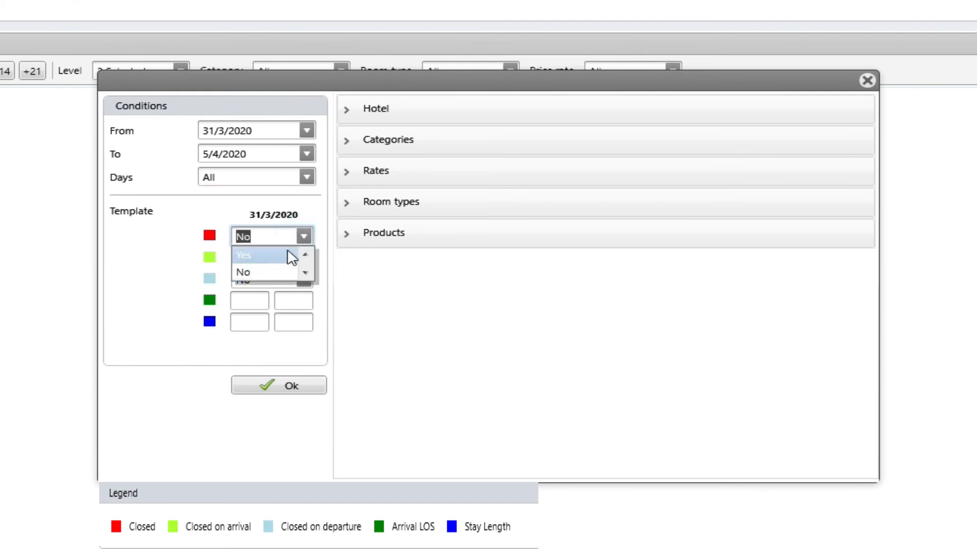
{"action": "left_click", "coordinate": [289, 255]}
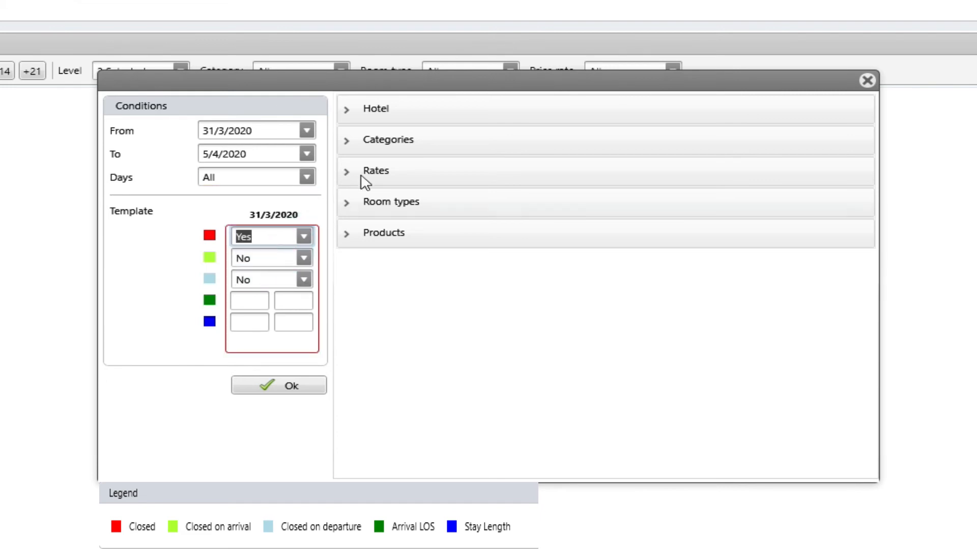
{"action": "left_click", "coordinate": [397, 109]}
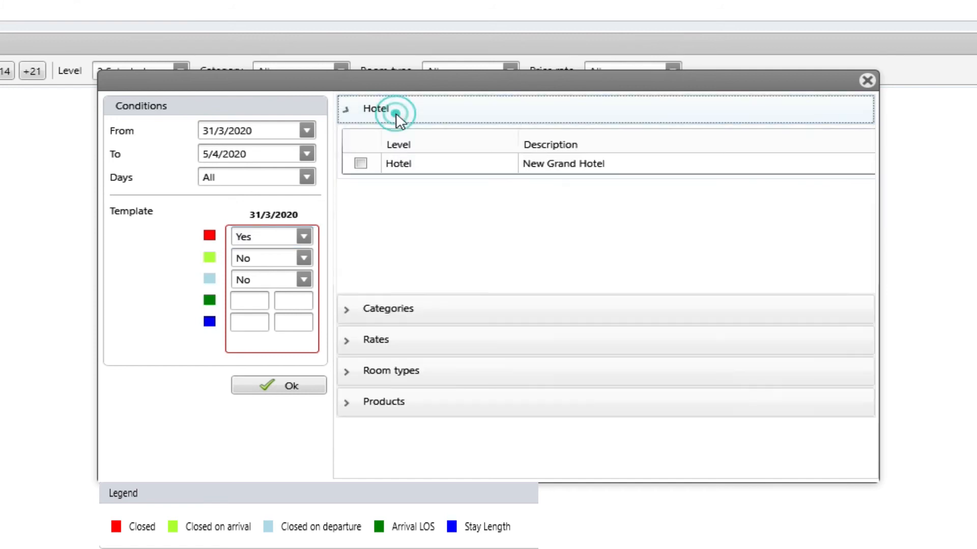
{"action": "left_click", "coordinate": [360, 164]}
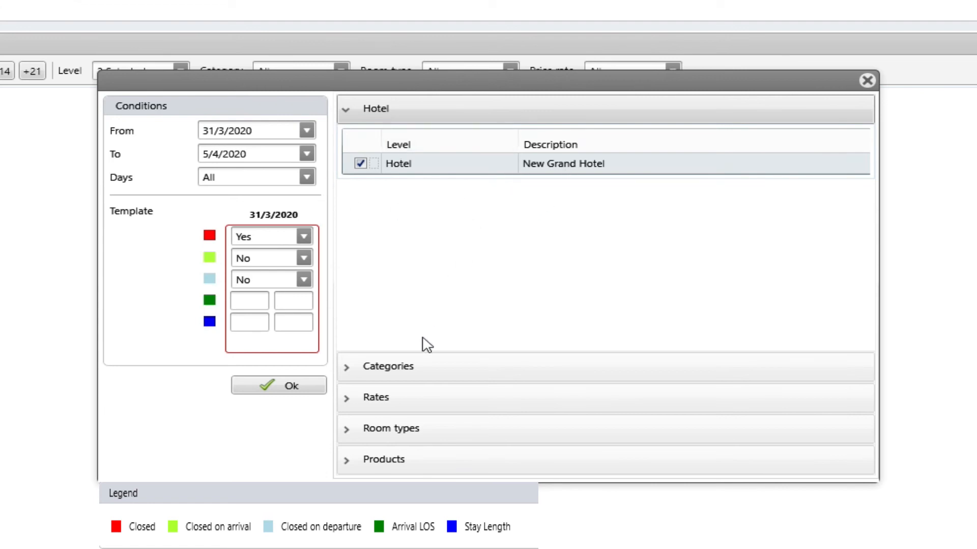
Deselect New Grand Hotel so the restriction no longer applies at hotel level
{"action": "left_click", "coordinate": [397, 367]}
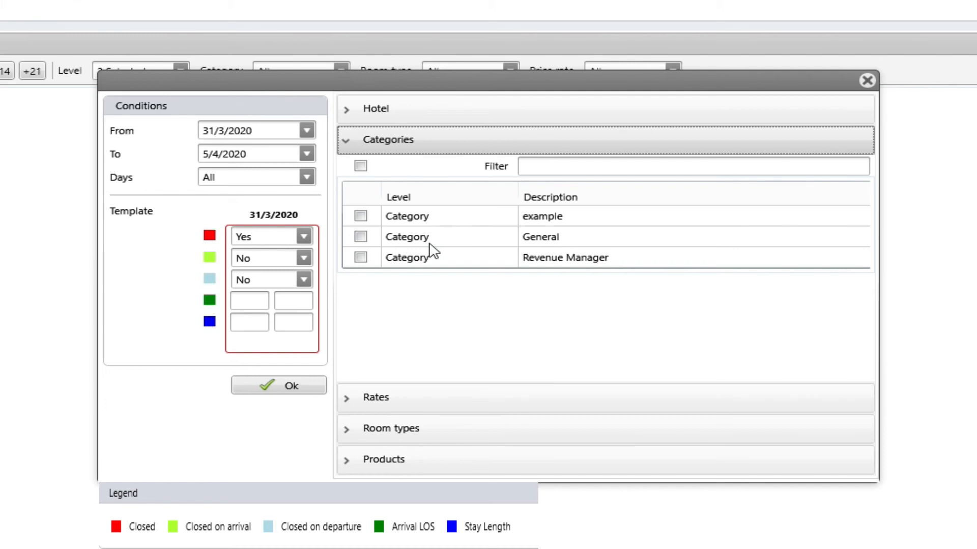
{"action": "left_click", "coordinate": [371, 109]}
{"action": "left_click", "coordinate": [361, 166]}
{"action": "left_click", "coordinate": [361, 164]}
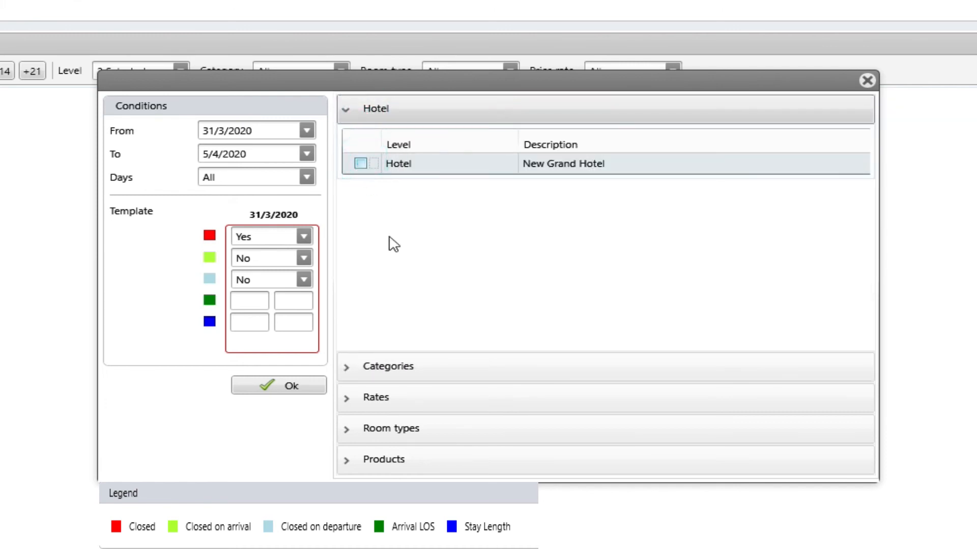
Select the example rate category and set Closed to No and Closed on arrival to Yes
{"action": "left_click", "coordinate": [397, 367]}
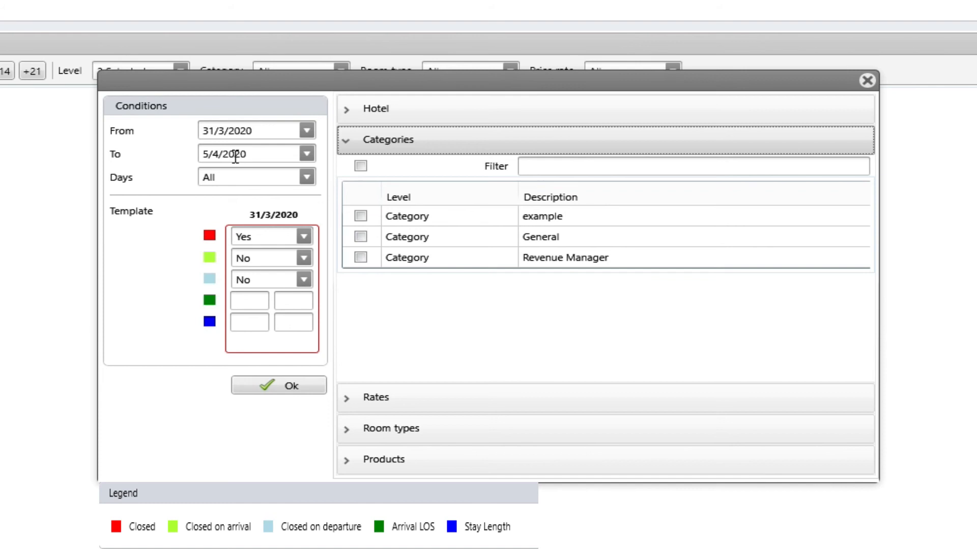
{"action": "left_click", "coordinate": [361, 217]}
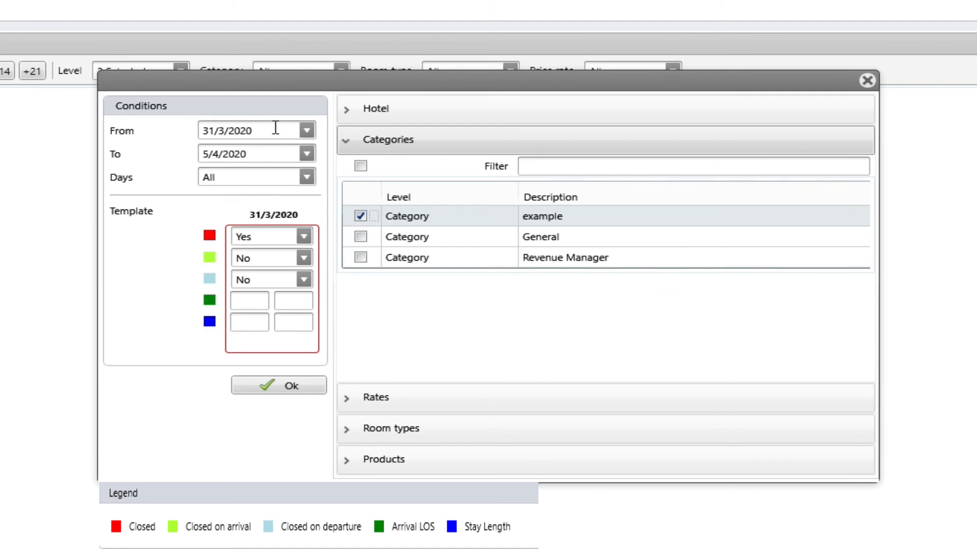
{"action": "left_click", "coordinate": [303, 237]}
{"action": "left_click", "coordinate": [271, 268]}
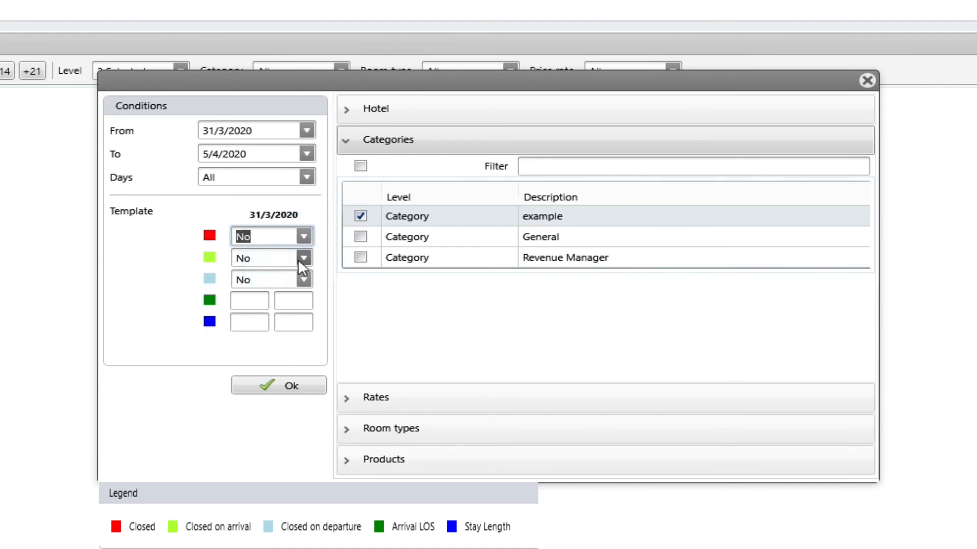
{"action": "left_click", "coordinate": [303, 258]}
{"action": "left_click", "coordinate": [277, 280]}
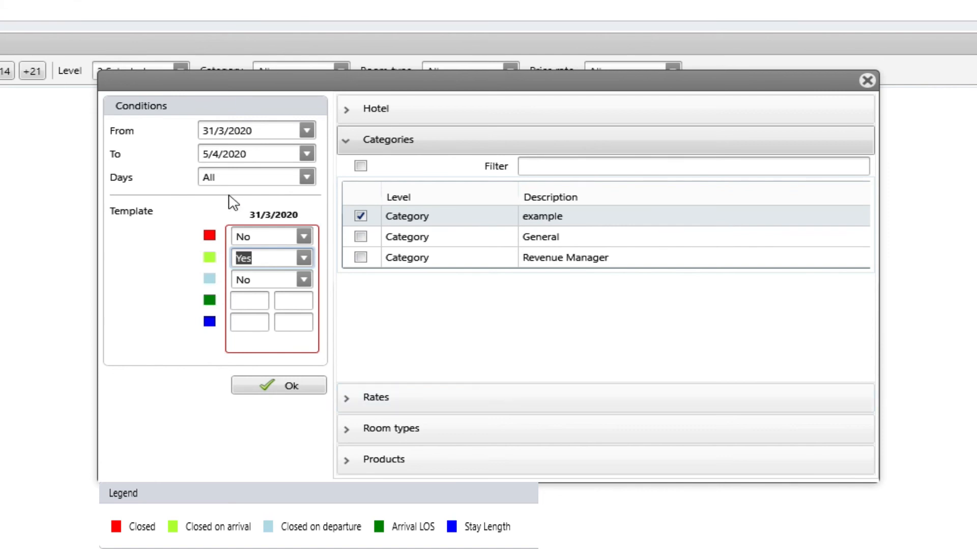
Deselect the example category and select the products BAR - REVENUE MANAGER/DBLUX, BAR - REVENUE MANAGER/DBL and BAR 1 HIGH/DBLUX
{"action": "left_click", "coordinate": [359, 215]}
{"action": "left_click", "coordinate": [375, 398]}
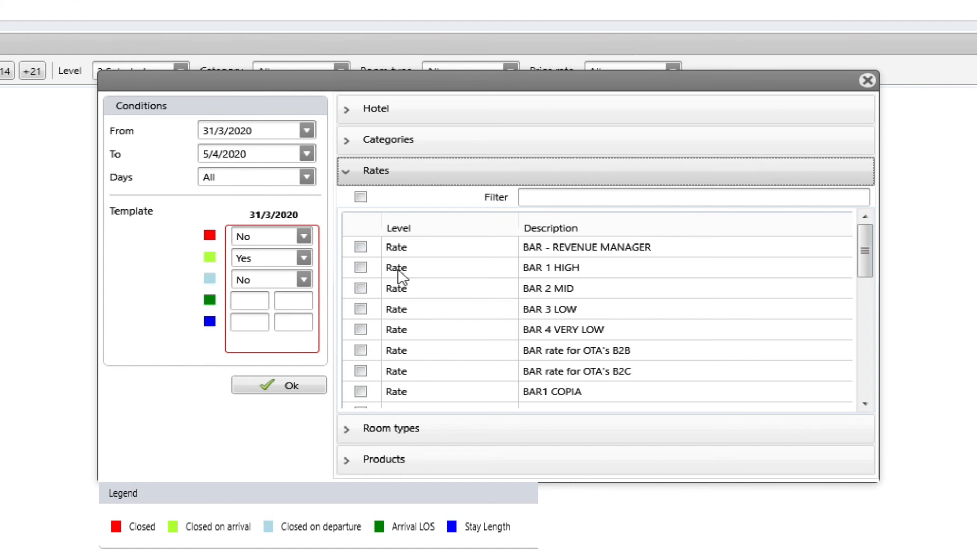
{"action": "left_click", "coordinate": [381, 429]}
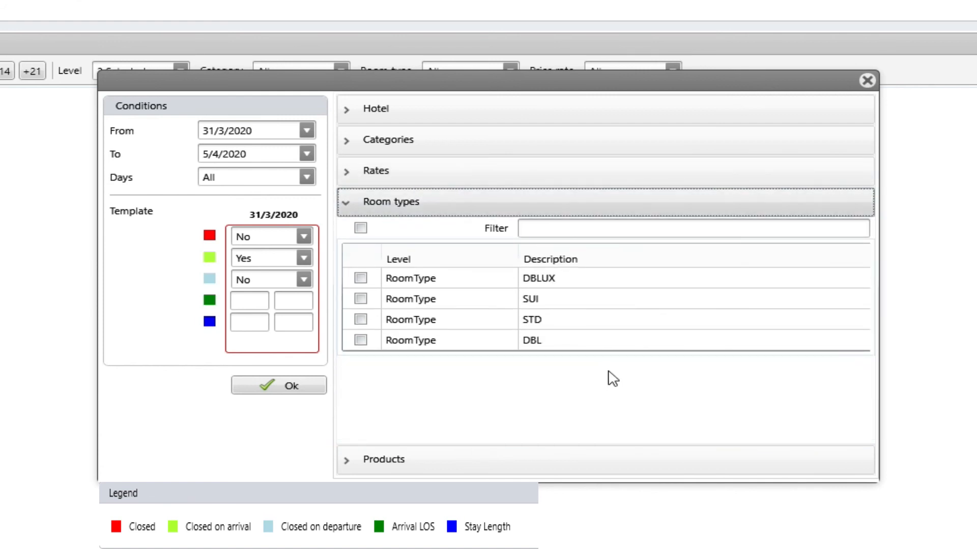
{"action": "left_click", "coordinate": [441, 464]}
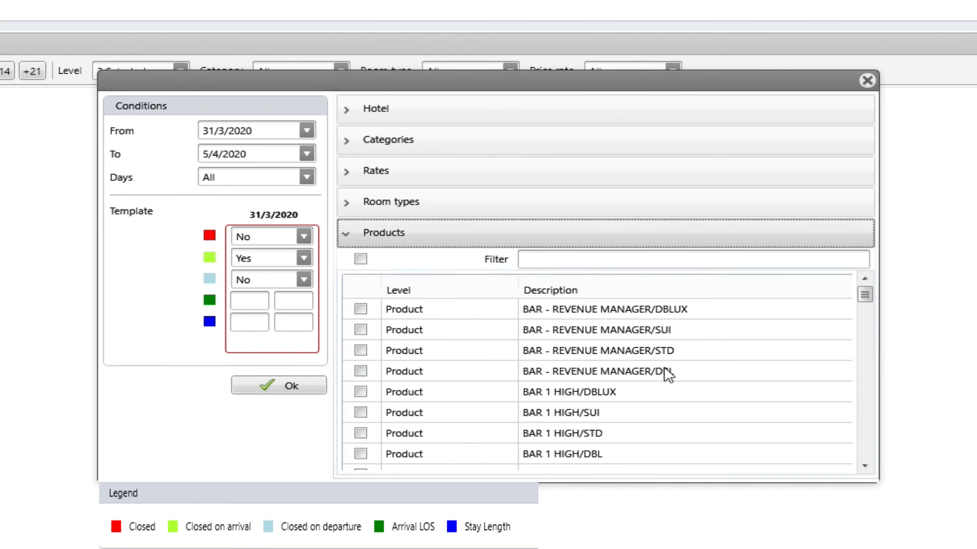
{"action": "left_click", "coordinate": [361, 310]}
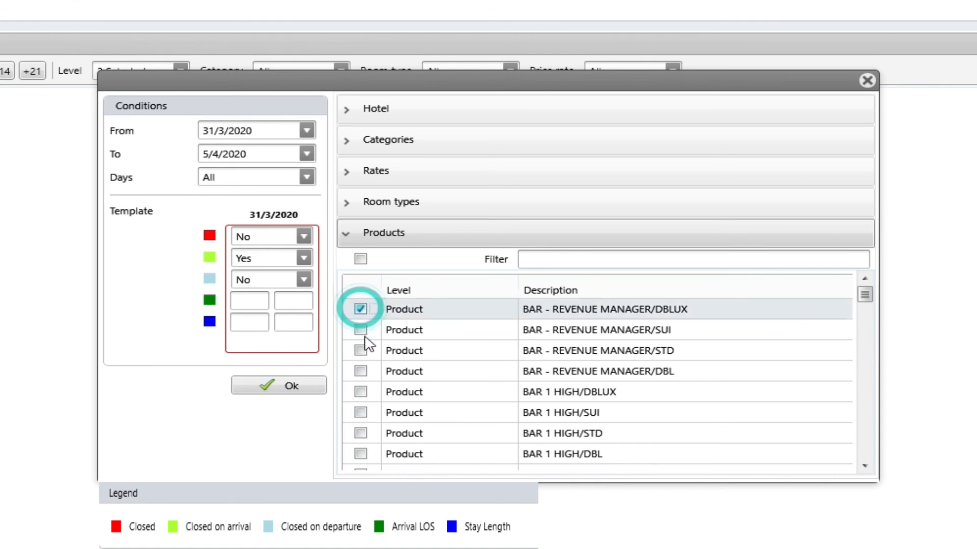
{"action": "left_click", "coordinate": [360, 372]}
{"action": "left_click", "coordinate": [361, 400]}
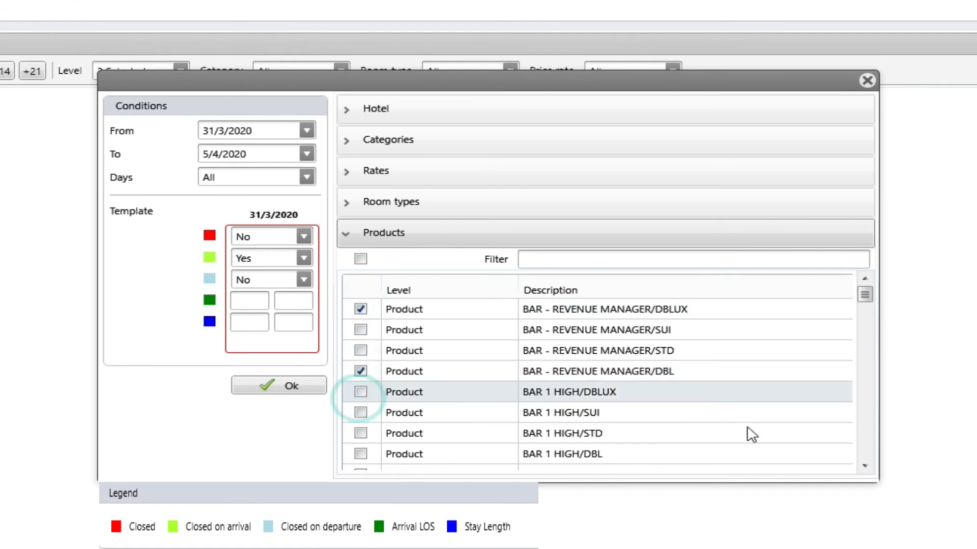
{"action": "left_click", "coordinate": [361, 392]}
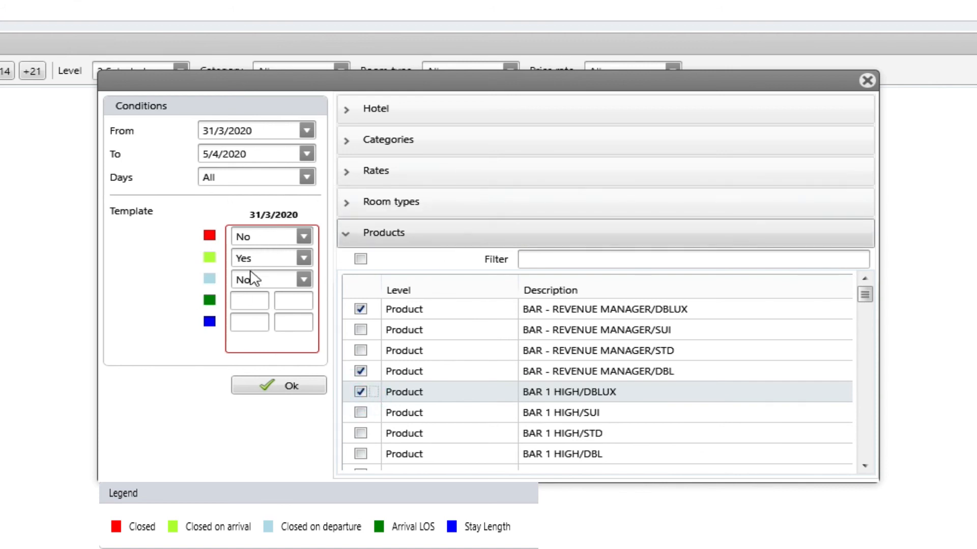
Set Closed on arrival to No and Closed to Yes in the restriction template
{"action": "left_click", "coordinate": [362, 144]}
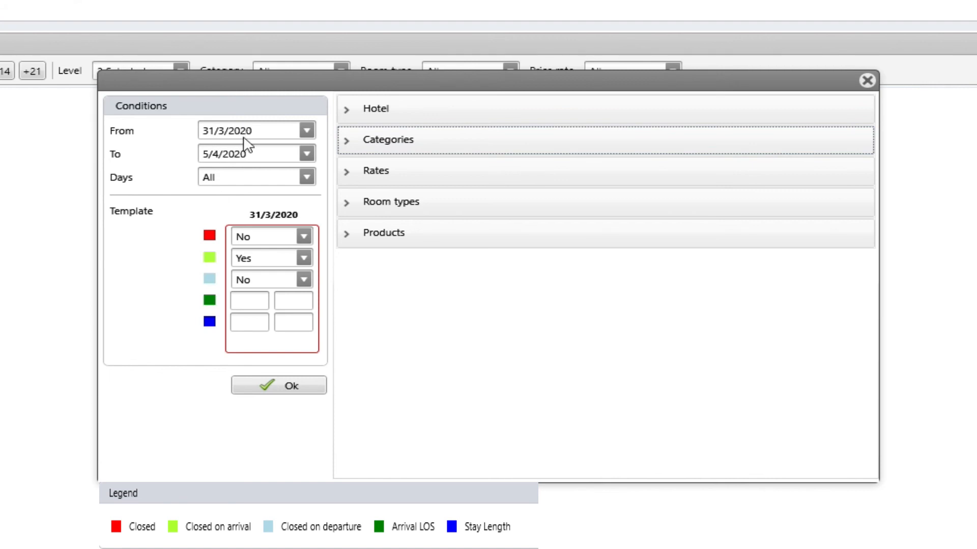
{"action": "left_click", "coordinate": [305, 258]}
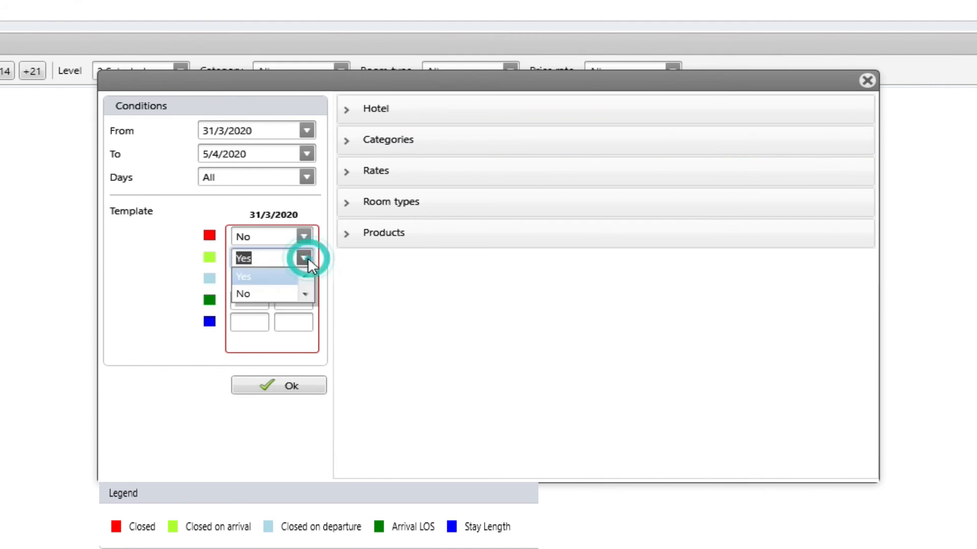
{"action": "left_click", "coordinate": [277, 293]}
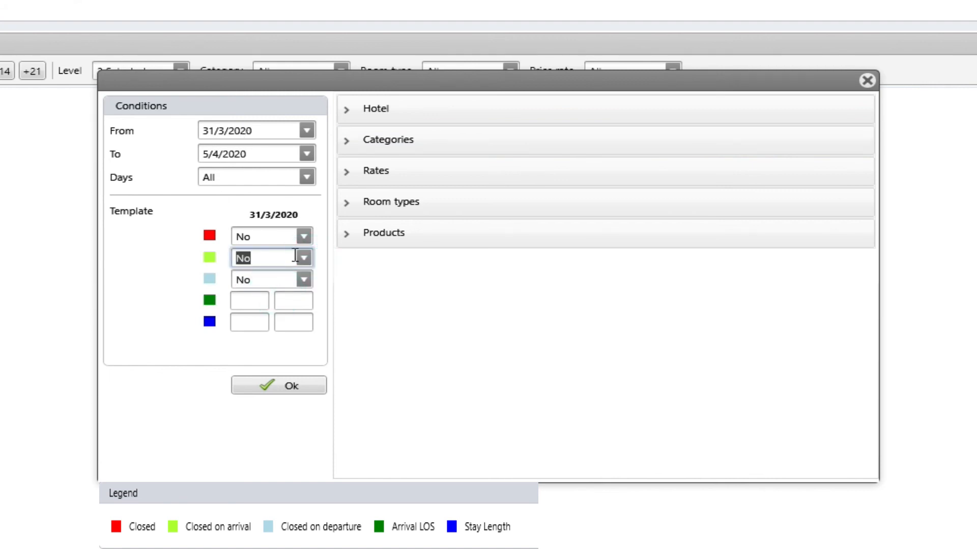
{"action": "left_click", "coordinate": [304, 236]}
{"action": "left_click", "coordinate": [279, 254]}
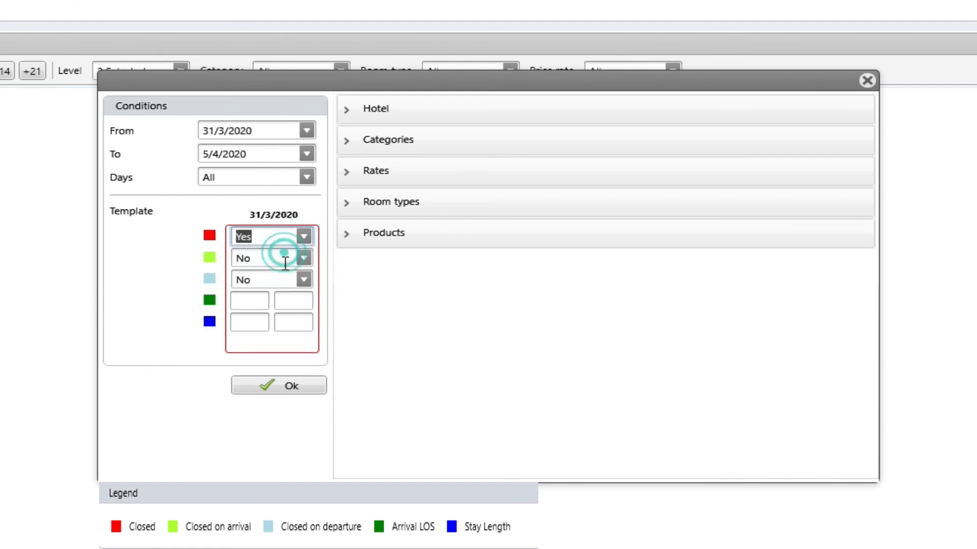
Select New Grand Hotel at hotel level and insert the restriction for 31/3/2020 to 5/4/2020
{"action": "left_click", "coordinate": [346, 108]}
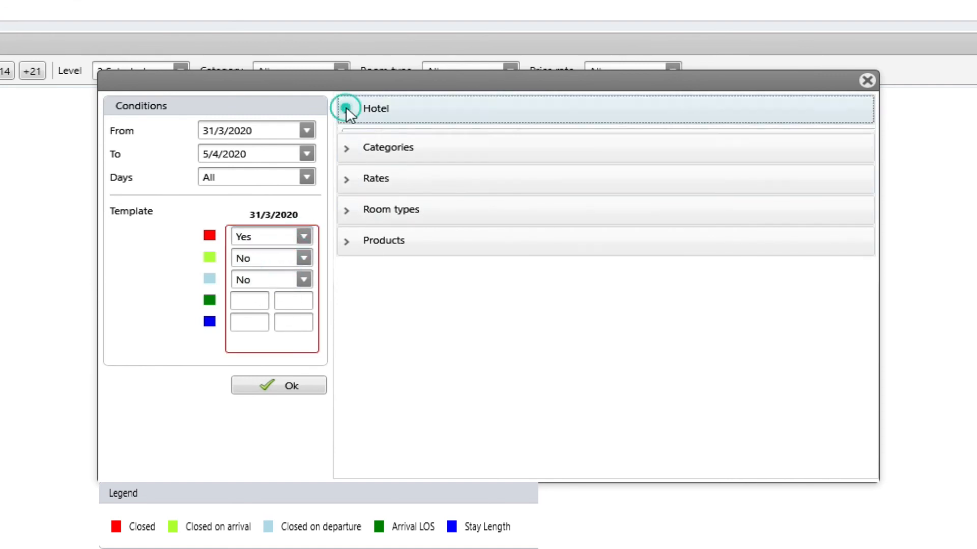
{"action": "left_click", "coordinate": [360, 163]}
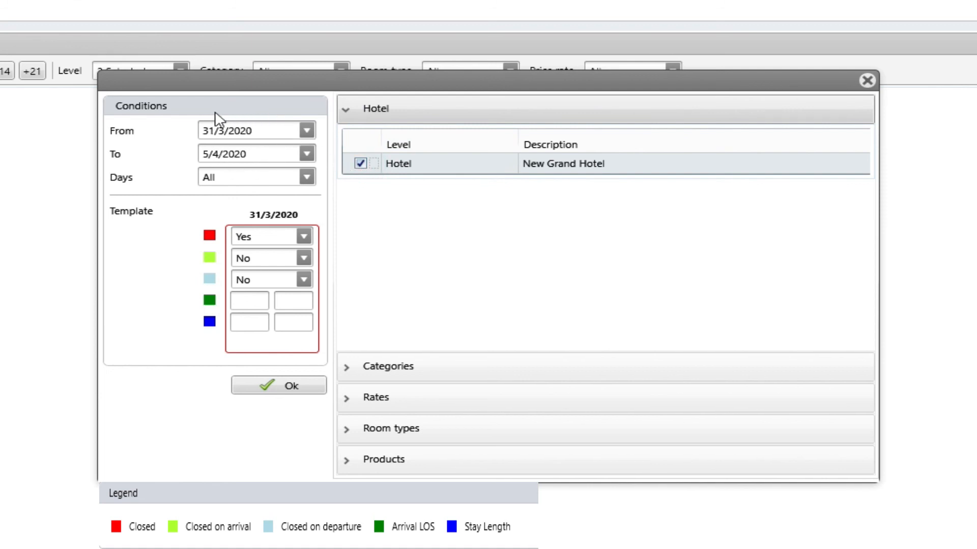
{"action": "left_click", "coordinate": [271, 392]}
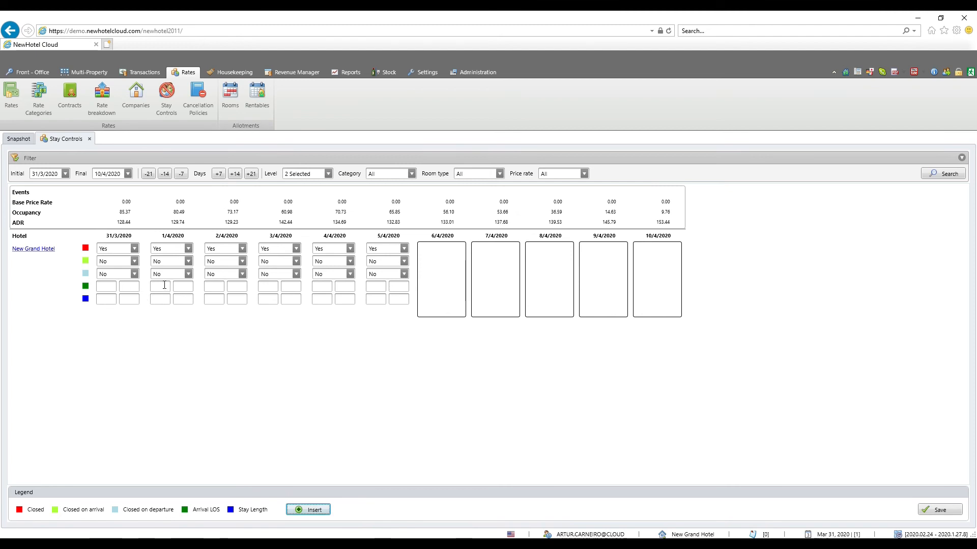
Set Closed to No for New Grand Hotel on 2/4/2020 and save the stay controls
{"action": "left_click", "coordinate": [242, 248]}
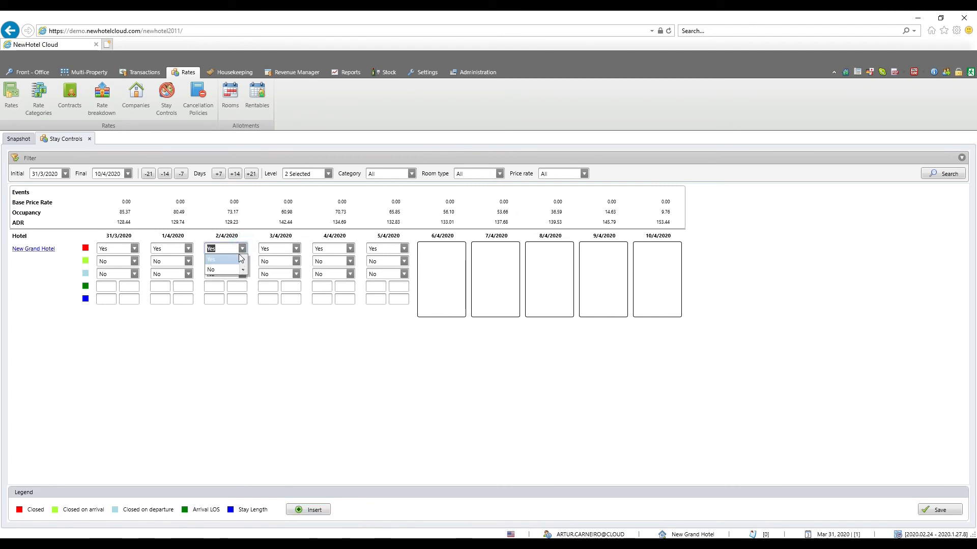
{"action": "left_click", "coordinate": [234, 269]}
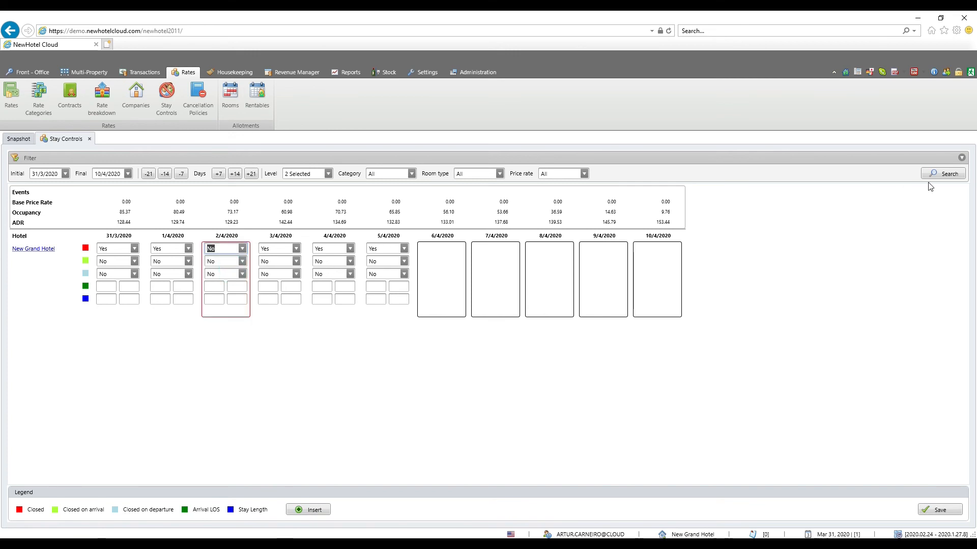
{"action": "left_click", "coordinate": [935, 509]}
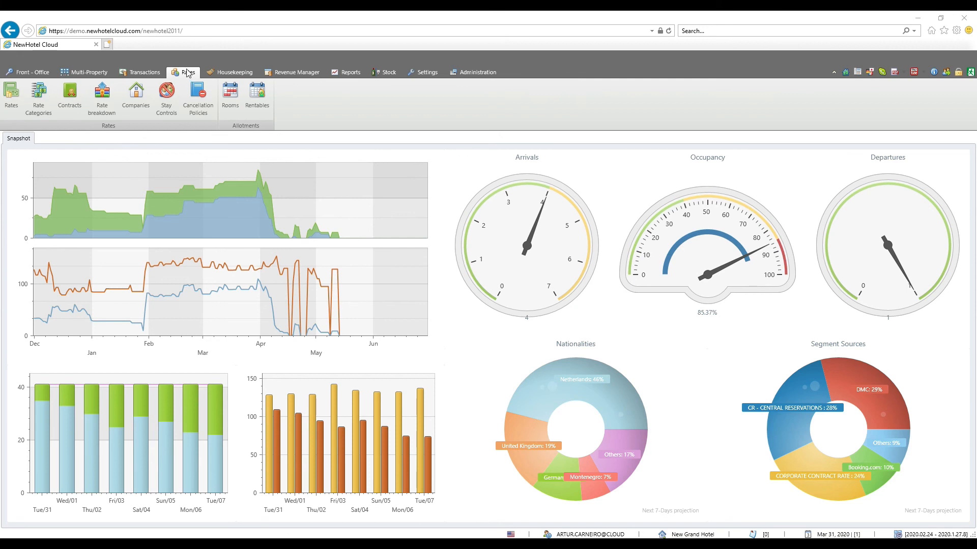
Open the Non Refundable cancellation policy and the details of its Release rule
{"action": "left_click", "coordinate": [199, 94]}
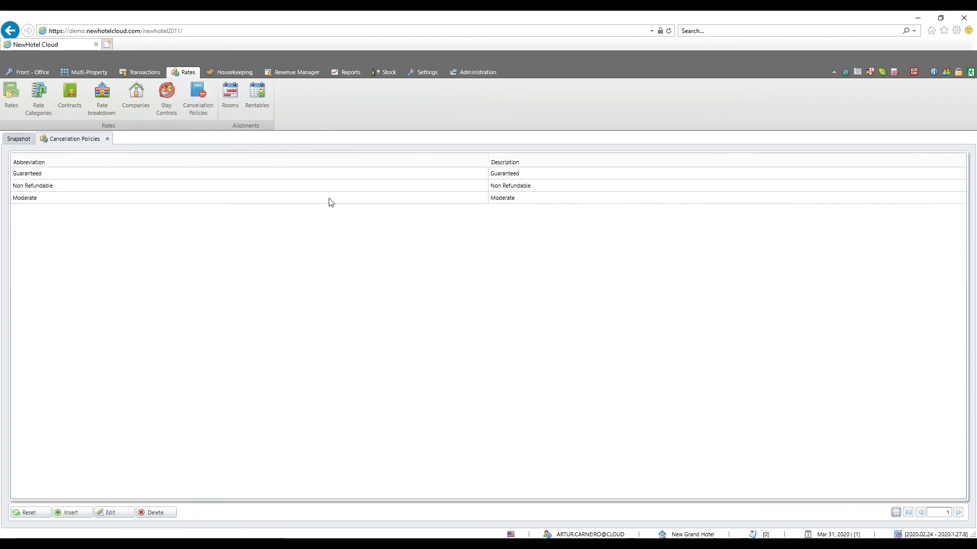
{"action": "double_click", "coordinate": [33, 188]}
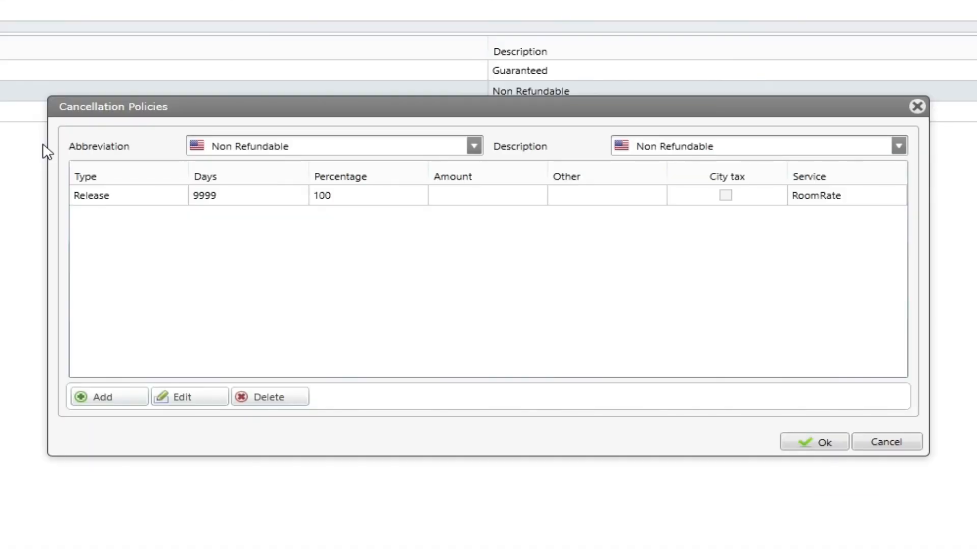
{"action": "left_click", "coordinate": [169, 199]}
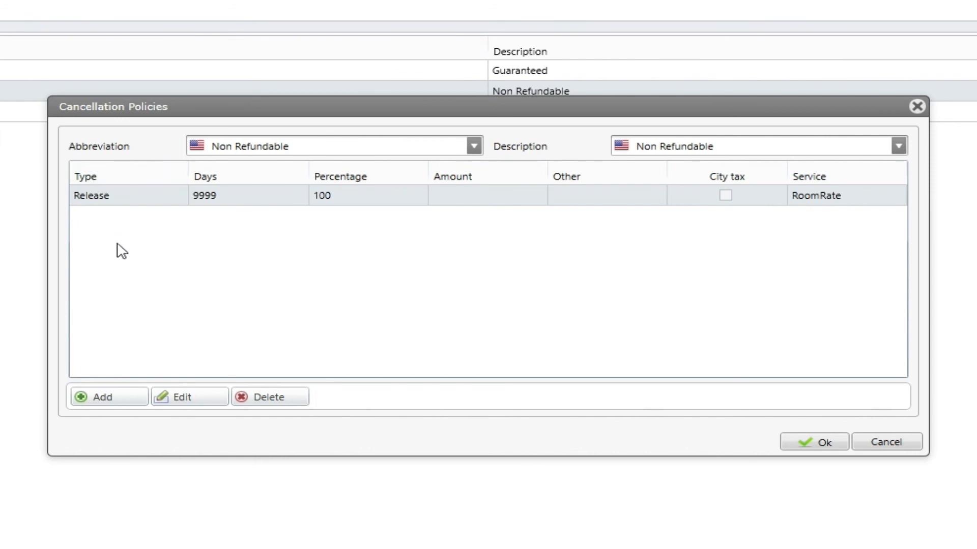
{"action": "double_click", "coordinate": [127, 200]}
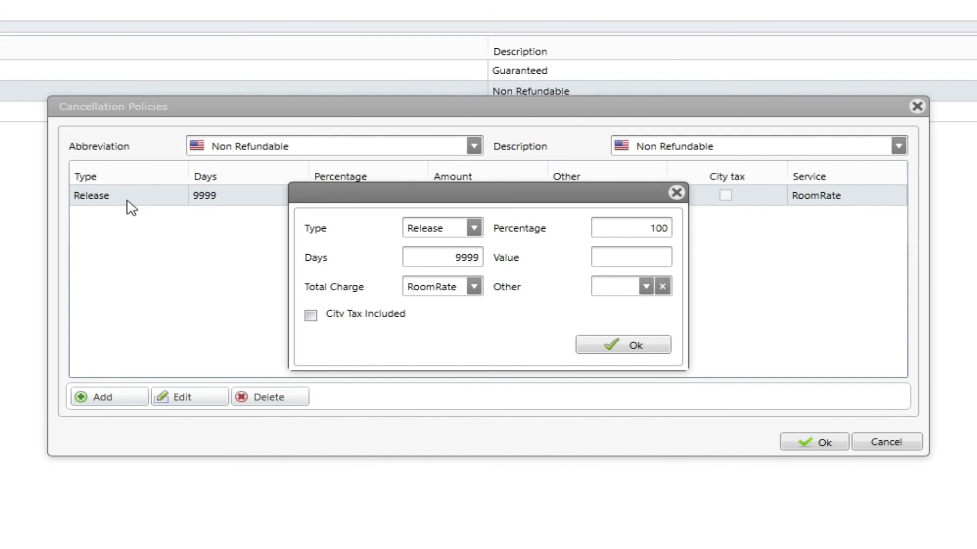
Review the Type and Total Charge options of the rule, keeping Release and RoomRate selected
{"action": "left_click", "coordinate": [478, 230]}
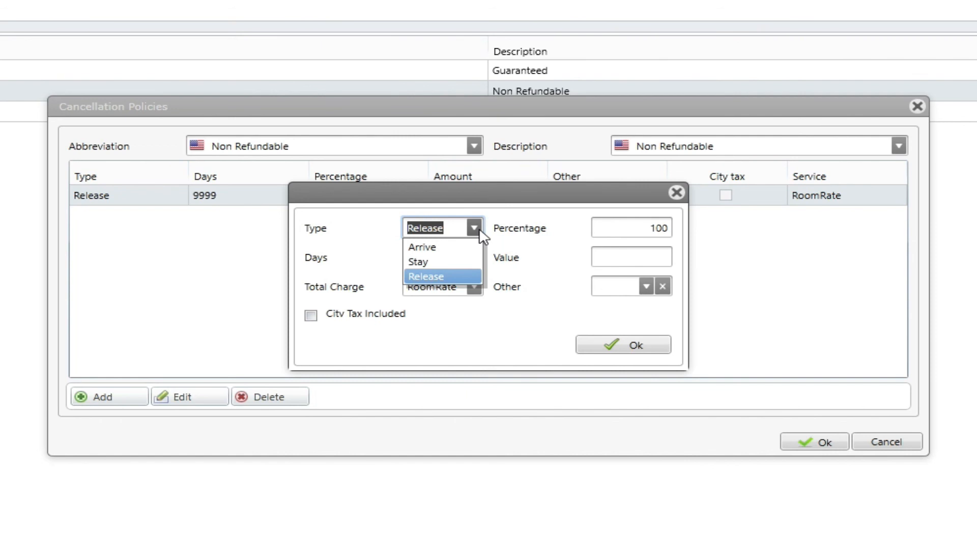
{"action": "left_click", "coordinate": [440, 277]}
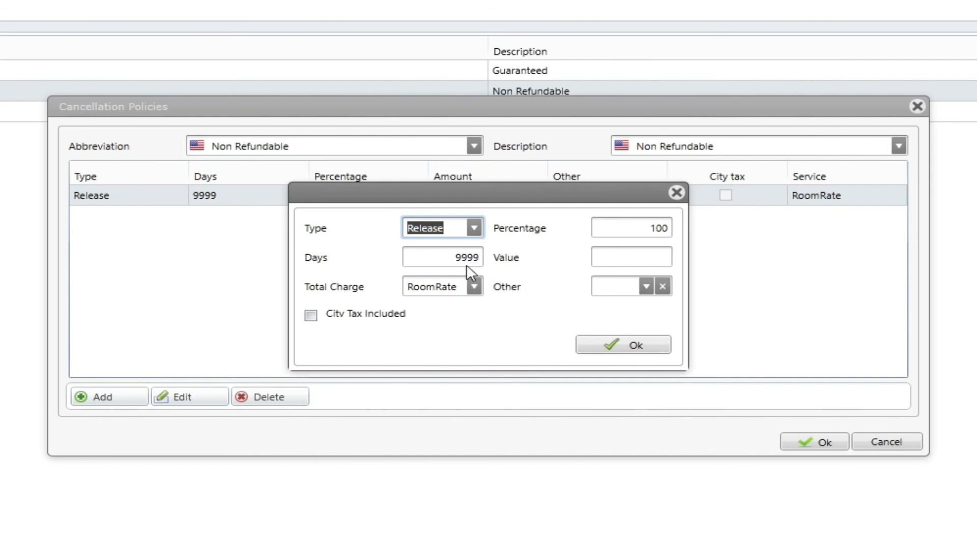
{"action": "left_click", "coordinate": [475, 287]}
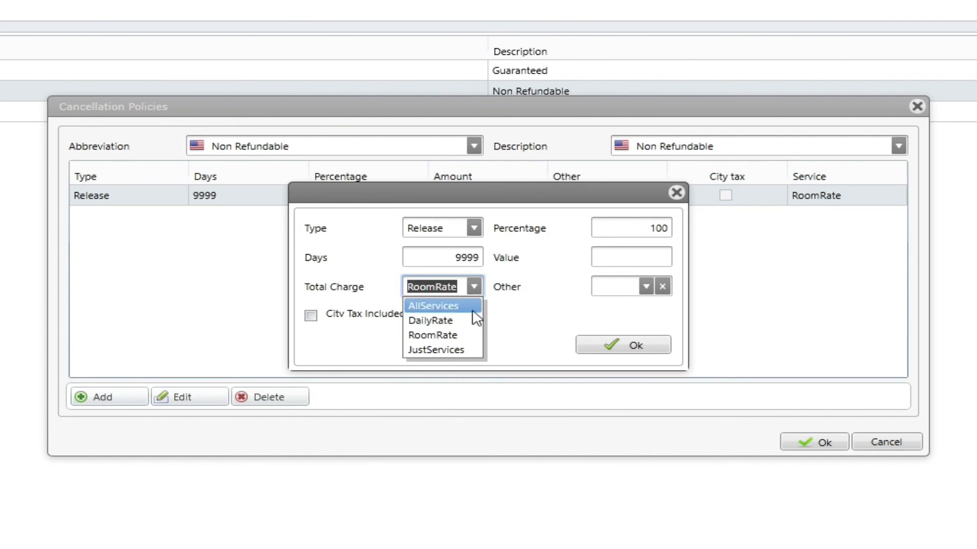
{"action": "left_click", "coordinate": [456, 337]}
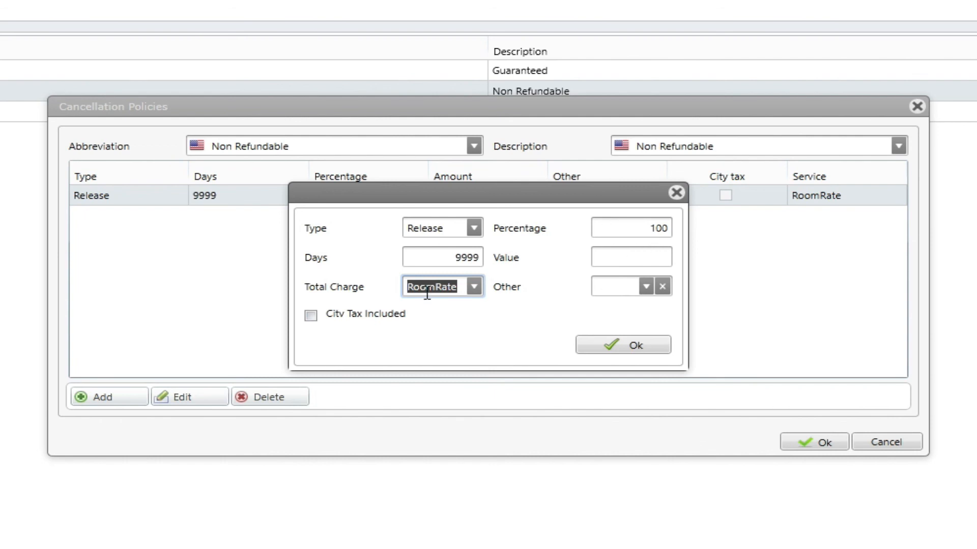
Try a fixed charge value of 100.00 in the Release rule
{"action": "left_click", "coordinate": [644, 257]}
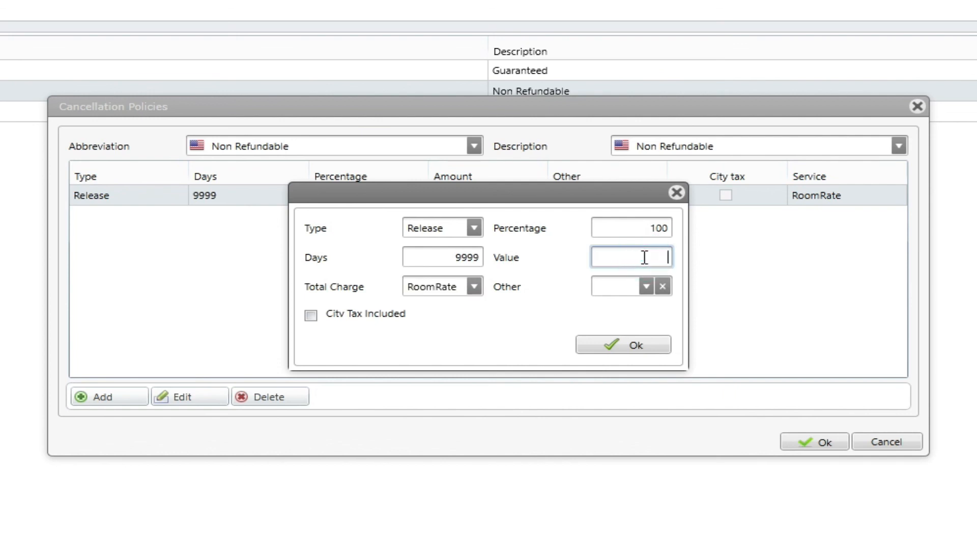
{"action": "type", "text": "100.00"}
{"action": "key", "text": "BackSpace"}
{"action": "key", "text": "BackSpace"}
{"action": "key", "text": "BackSpace"}
Review the rule's Other charge options without choosing one, and close the Non Refundable policy
{"action": "left_click", "coordinate": [646, 288]}
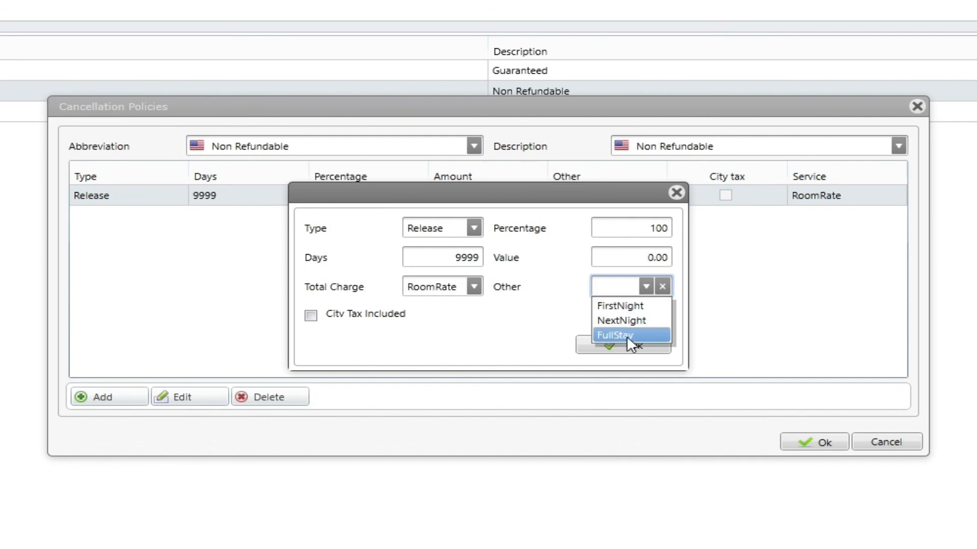
{"action": "left_click", "coordinate": [511, 326]}
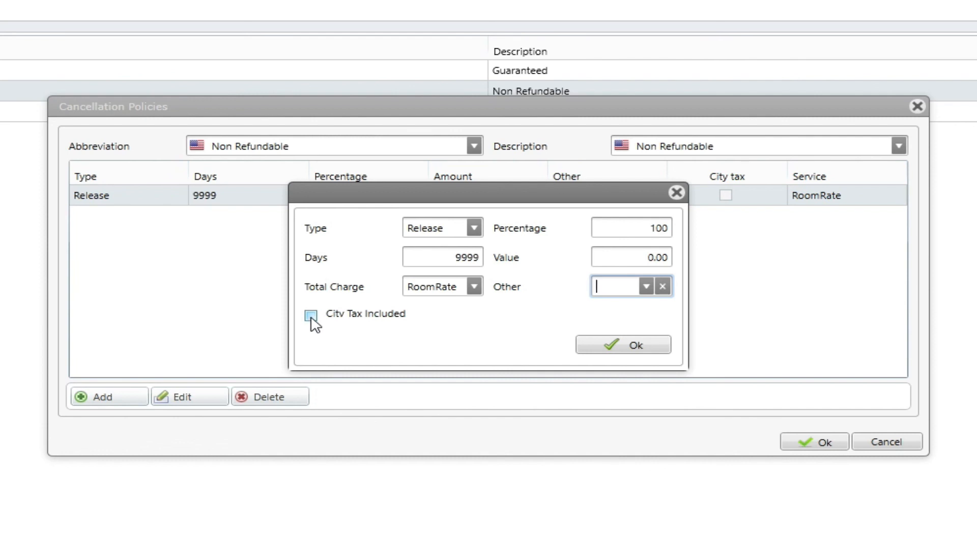
{"action": "left_click", "coordinate": [623, 345]}
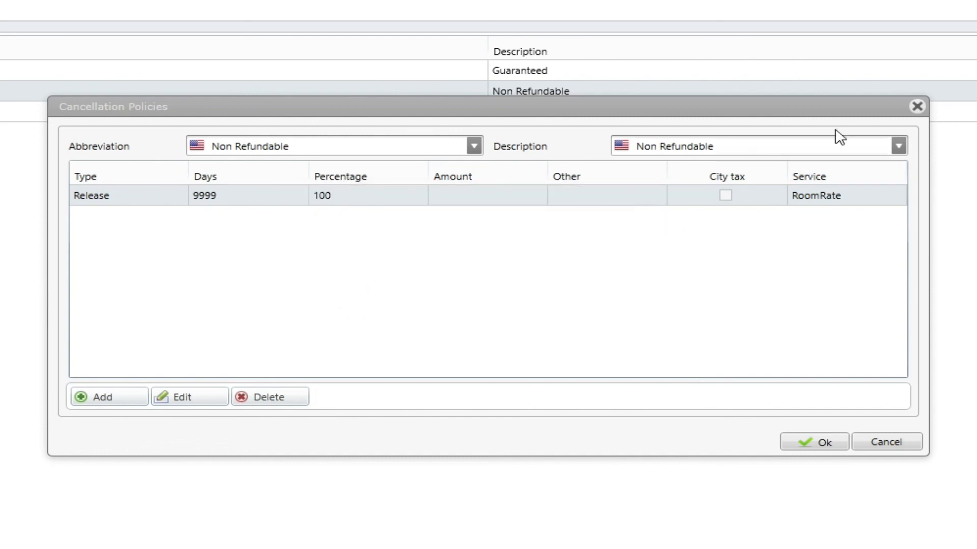
{"action": "left_click", "coordinate": [916, 107]}
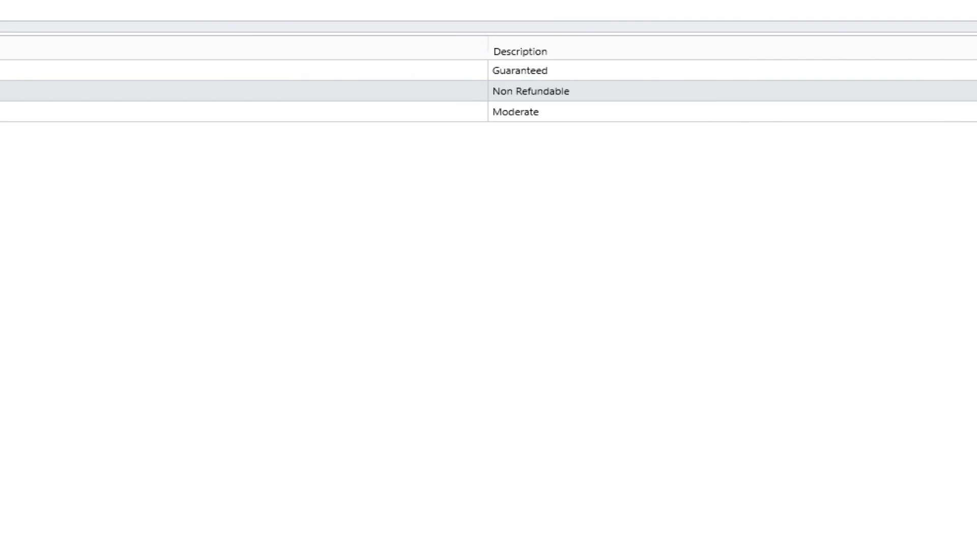
Open the Moderate cancellation policy, inspect the details of its Release rule and close the rule
{"action": "double_click", "coordinate": [515, 112]}
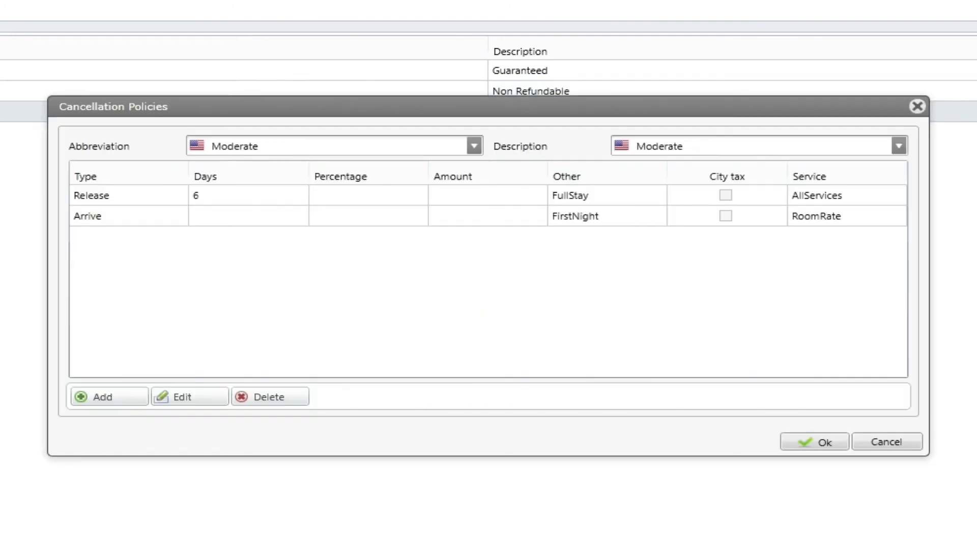
{"action": "left_click", "coordinate": [128, 194]}
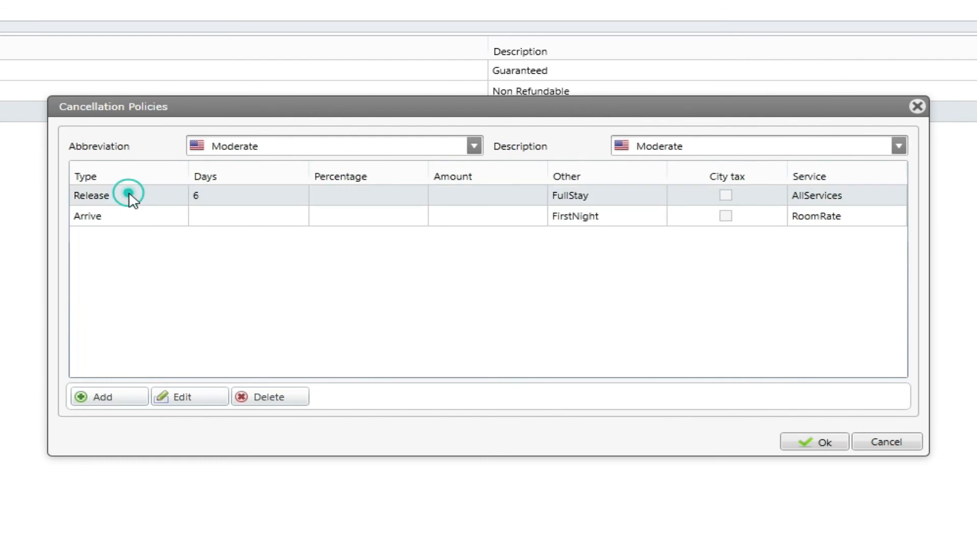
{"action": "double_click", "coordinate": [129, 195]}
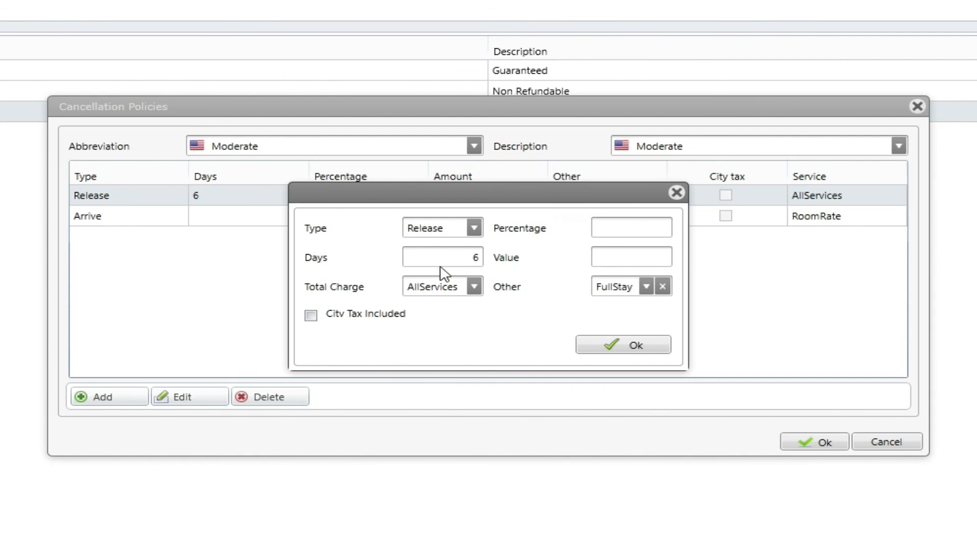
{"action": "left_click", "coordinate": [677, 192]}
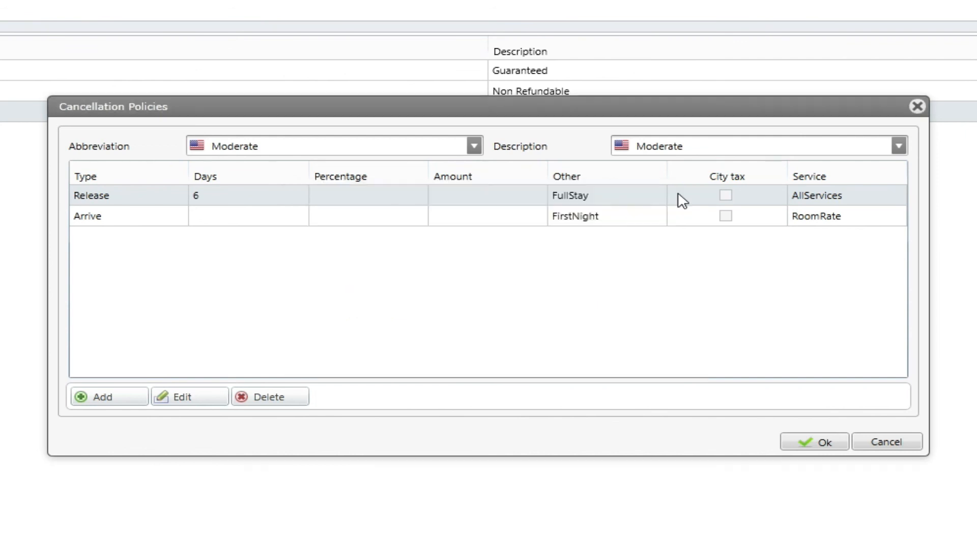